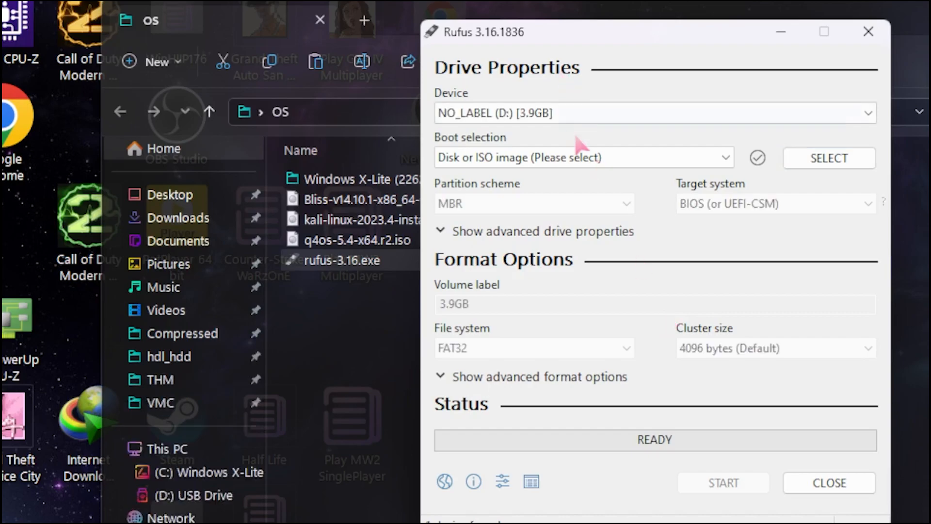
- Load q4os-5.4-x64.r2.iso from Desktop > OS as the Rufus boot image
{"action": "double_click", "coordinate": [603, 159]}
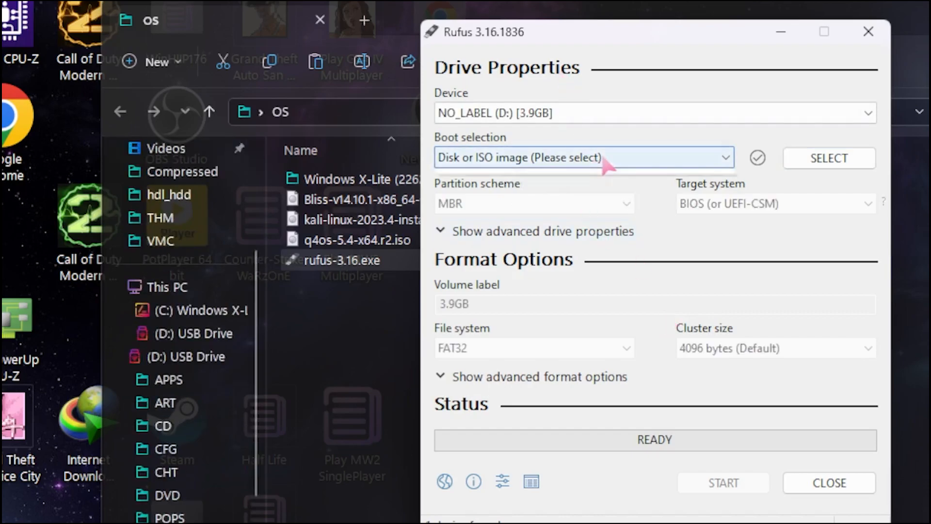
{"action": "left_click", "coordinate": [603, 159]}
{"action": "left_click", "coordinate": [602, 159]}
{"action": "left_click", "coordinate": [804, 160]}
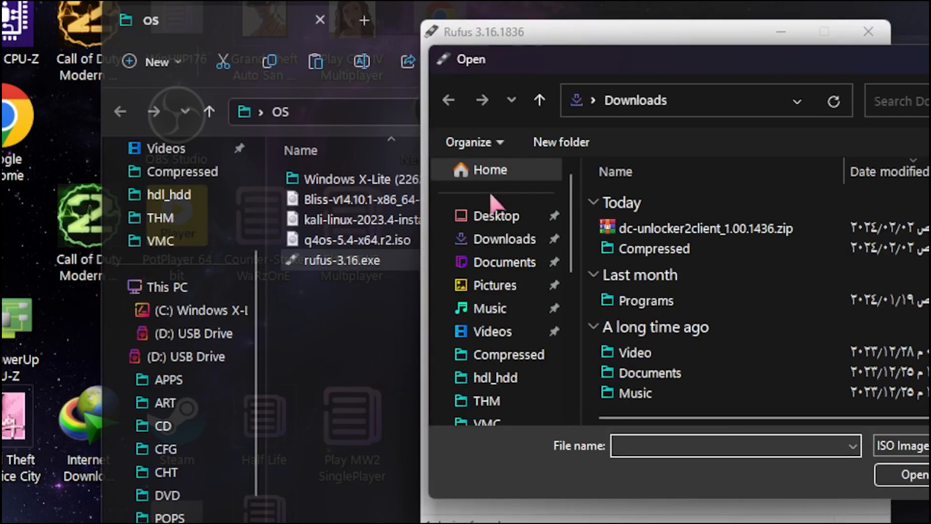
{"action": "left_click_drag", "start_coordinate": [669, 52], "coordinate": [491, 83]}
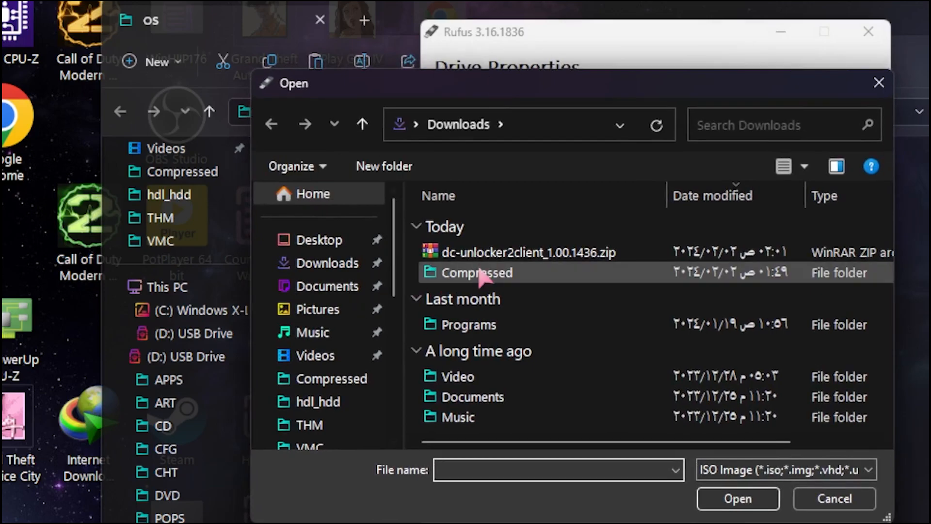
{"action": "left_click", "coordinate": [303, 239]}
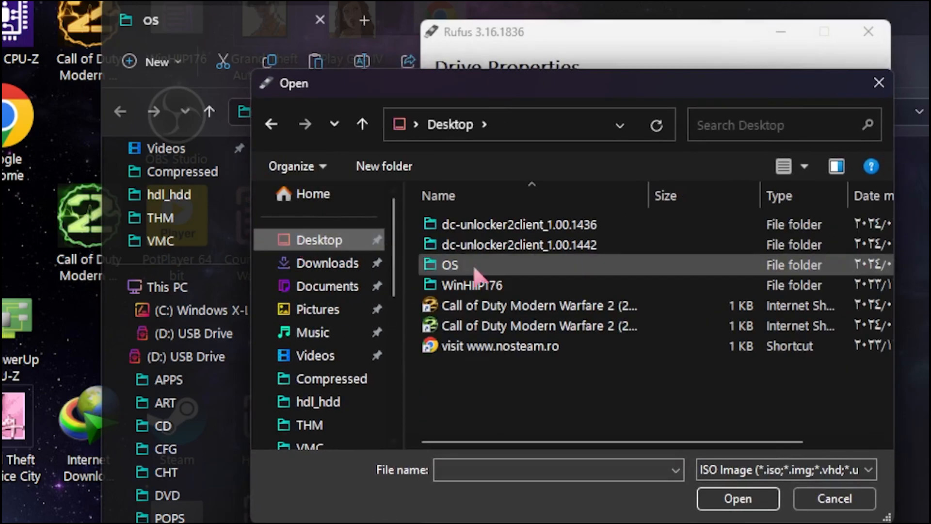
{"action": "double_click", "coordinate": [456, 264]}
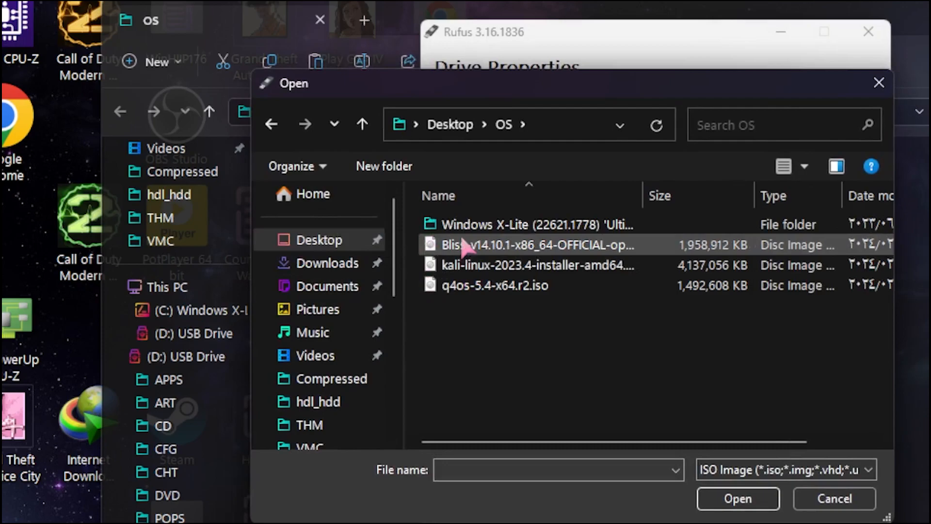
{"action": "left_click", "coordinate": [453, 287]}
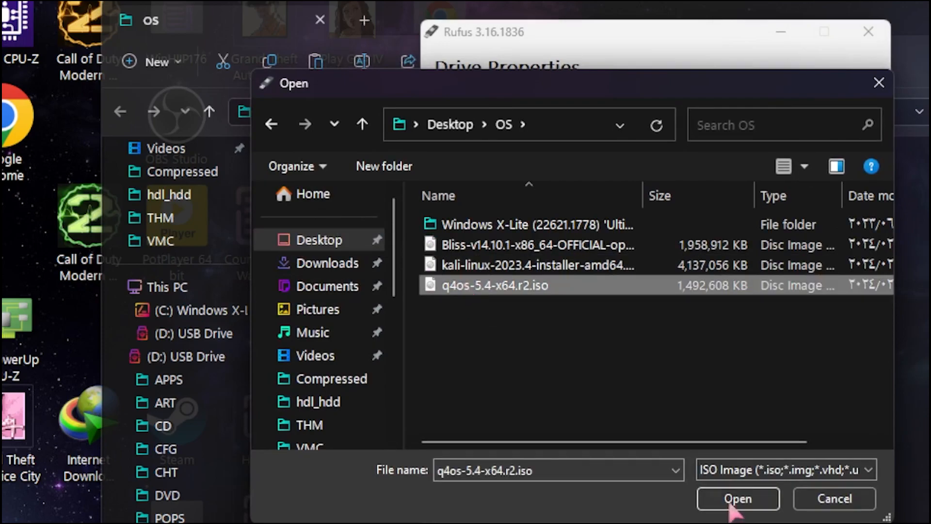
{"action": "left_click", "coordinate": [764, 499]}
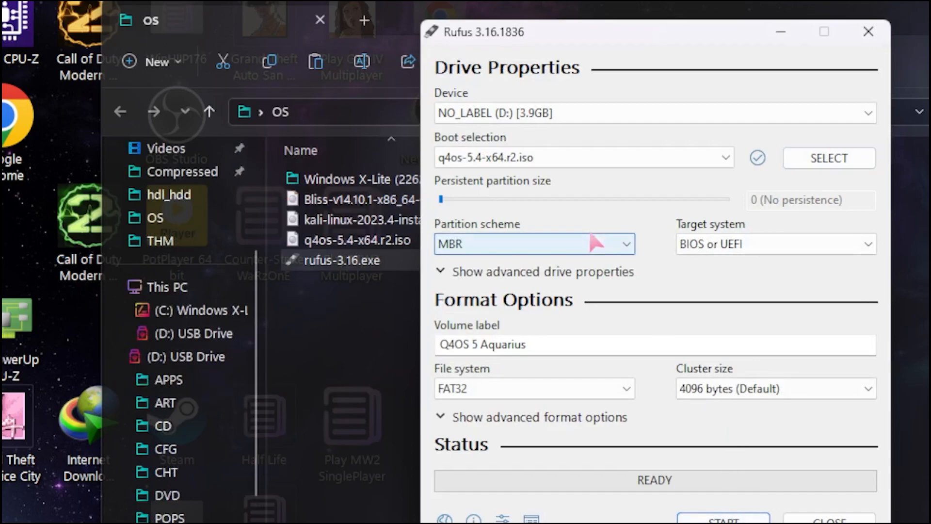
- Set the partition scheme to GPT and write the q4os image in DD Image mode, accepting both warnings
{"action": "left_click", "coordinate": [579, 245]}
{"action": "left_click", "coordinate": [556, 278]}
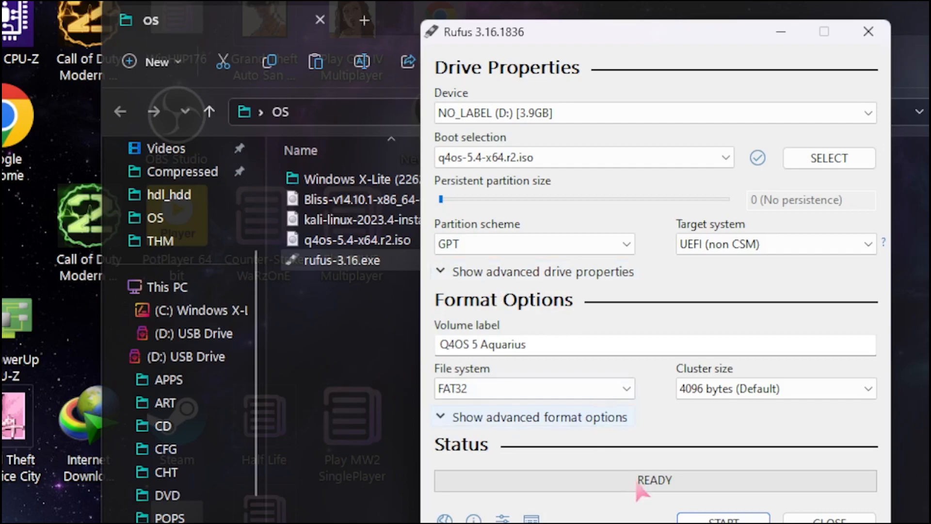
{"action": "left_click", "coordinate": [719, 520]}
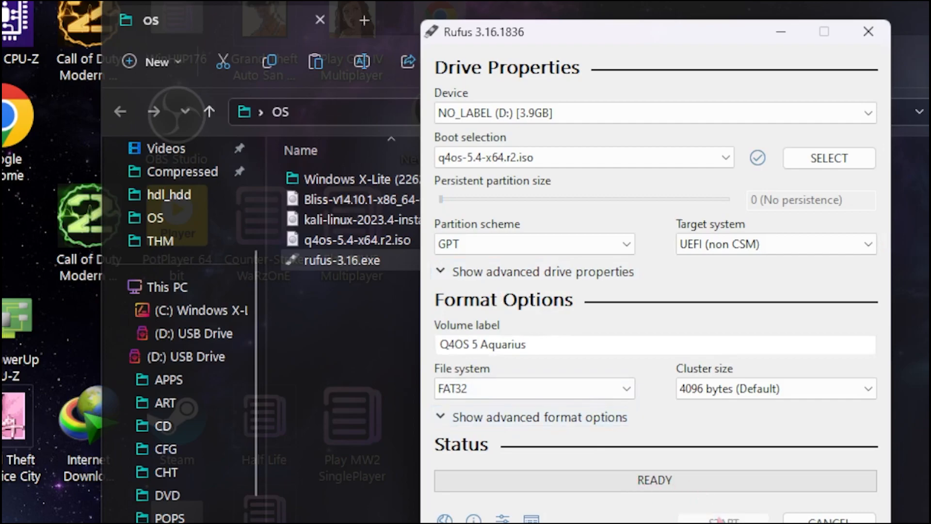
{"action": "left_click", "coordinate": [556, 396]}
{"action": "left_click", "coordinate": [731, 439]}
{"action": "left_click", "coordinate": [665, 410]}
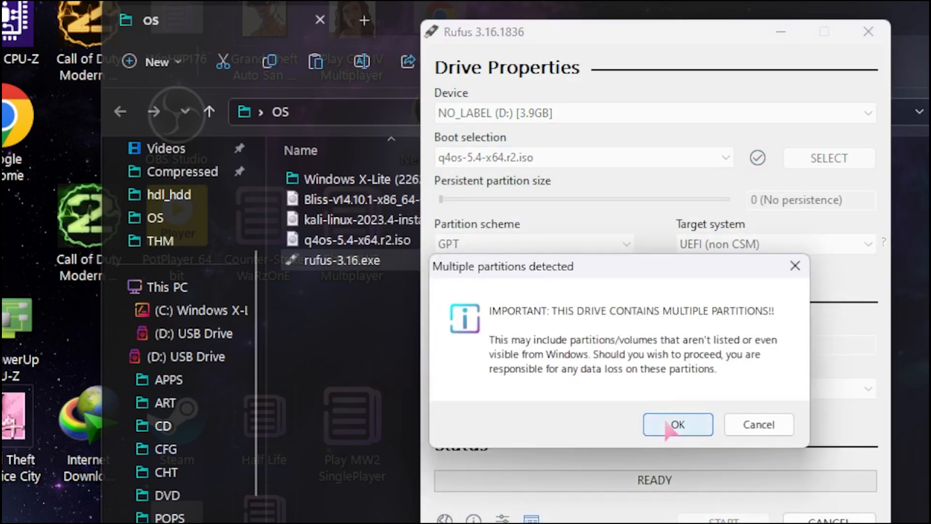
{"action": "left_click", "coordinate": [676, 424]}
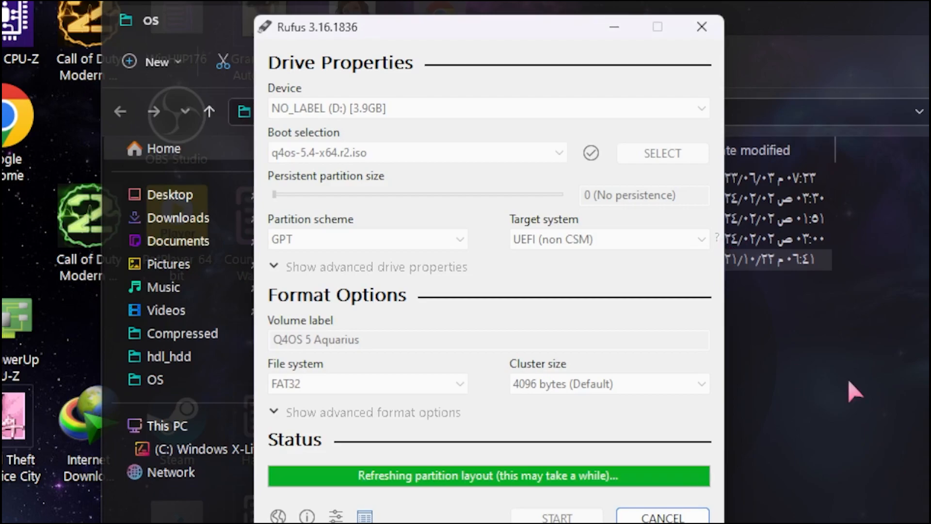
- Review the target drive and boot source lists without changing them
{"action": "left_click", "coordinate": [551, 116]}
{"action": "left_click", "coordinate": [553, 126]}
{"action": "left_click", "coordinate": [547, 152]}
{"action": "left_click", "coordinate": [553, 155]}
- Choose kali-linux-2023.4-installer-amd64.iso from Desktop > OS as the boot image
{"action": "left_click", "coordinate": [660, 162]}
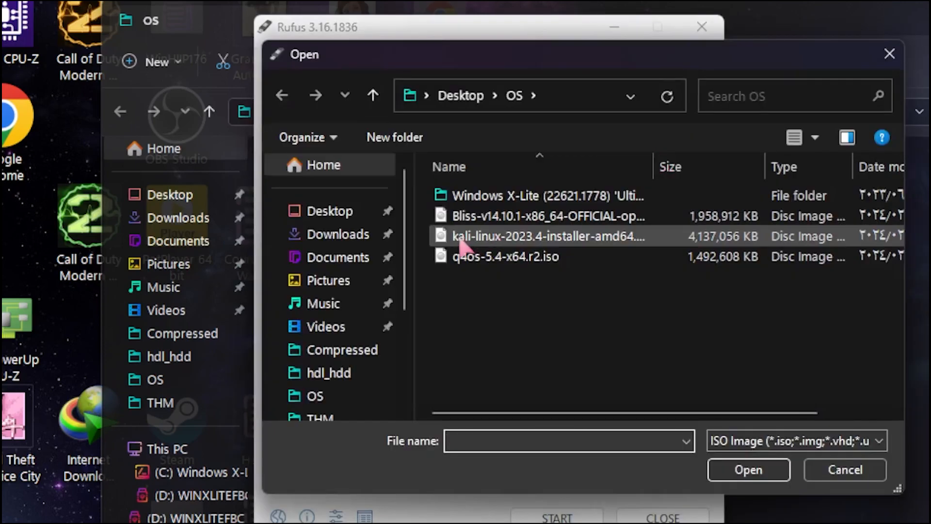
{"action": "left_click", "coordinate": [456, 243]}
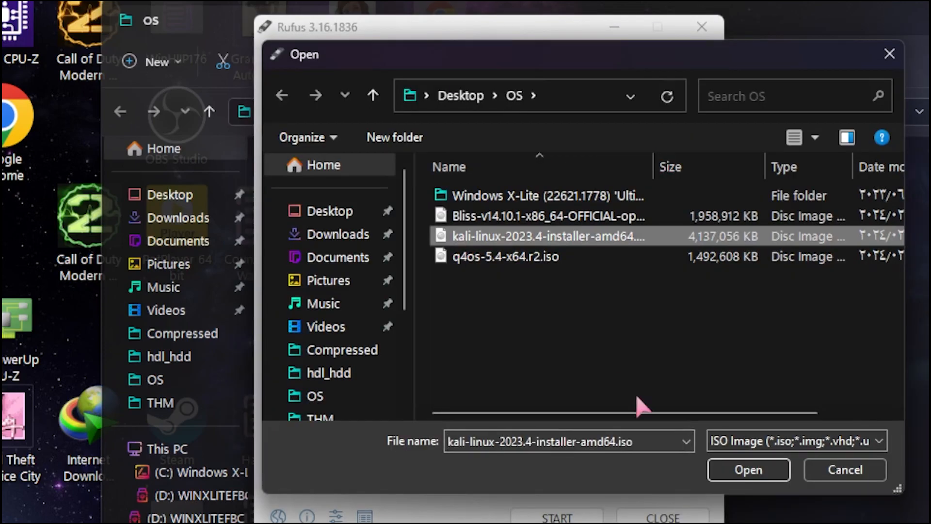
{"action": "left_click", "coordinate": [757, 469]}
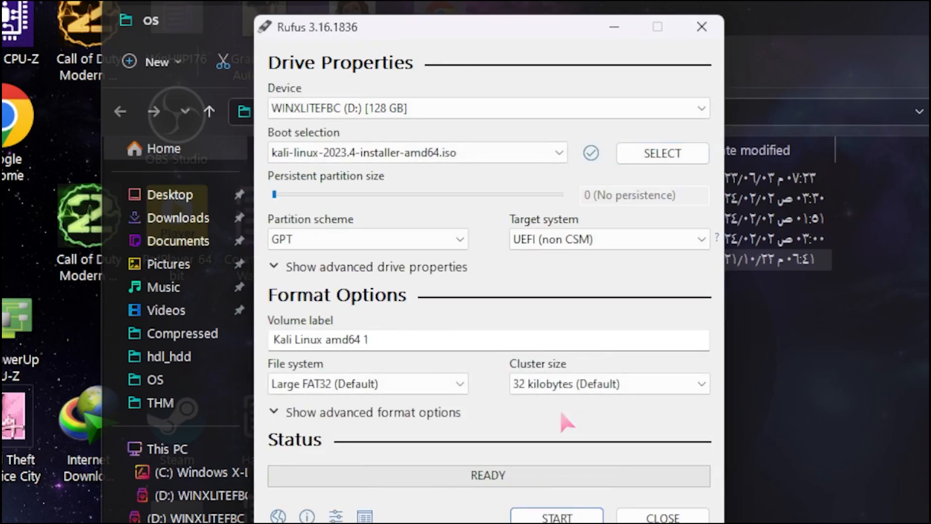
- Keep GPT and write the Kali image in DD Image mode, accepting the erase warning
{"action": "left_click", "coordinate": [332, 237]}
{"action": "left_click", "coordinate": [332, 238]}
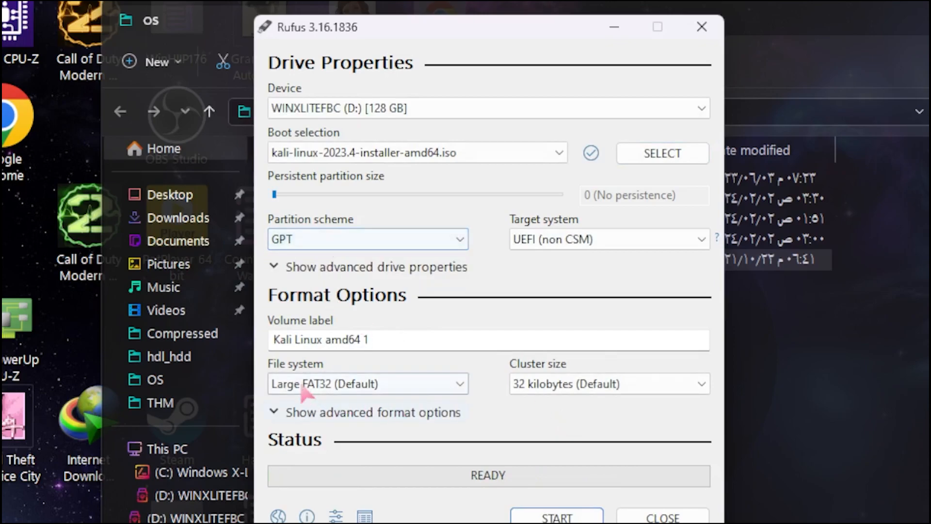
{"action": "left_click", "coordinate": [579, 513]}
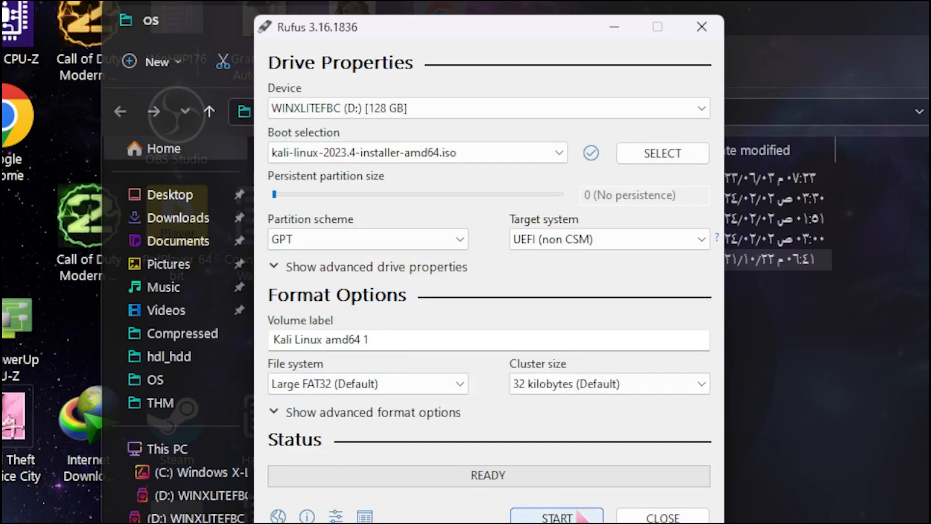
{"action": "left_click", "coordinate": [397, 391]}
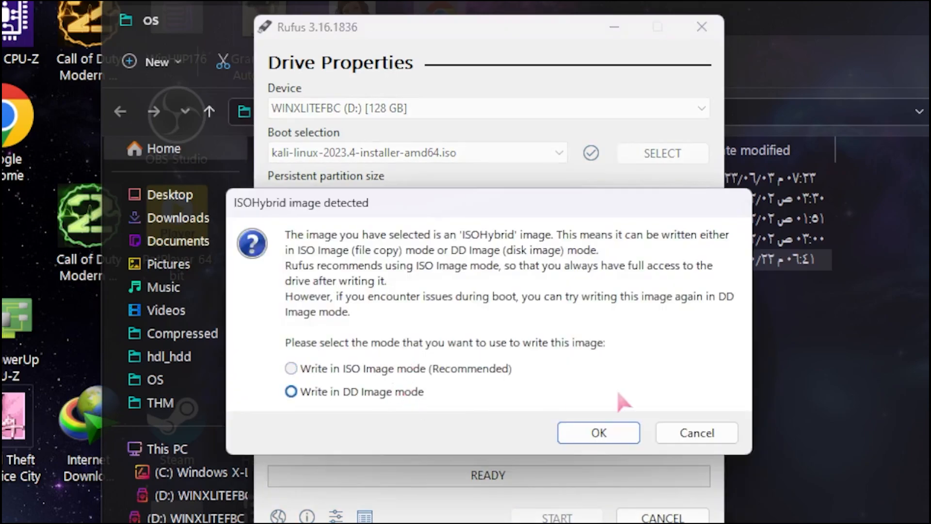
{"action": "left_click", "coordinate": [598, 433]}
{"action": "left_click", "coordinate": [676, 409]}
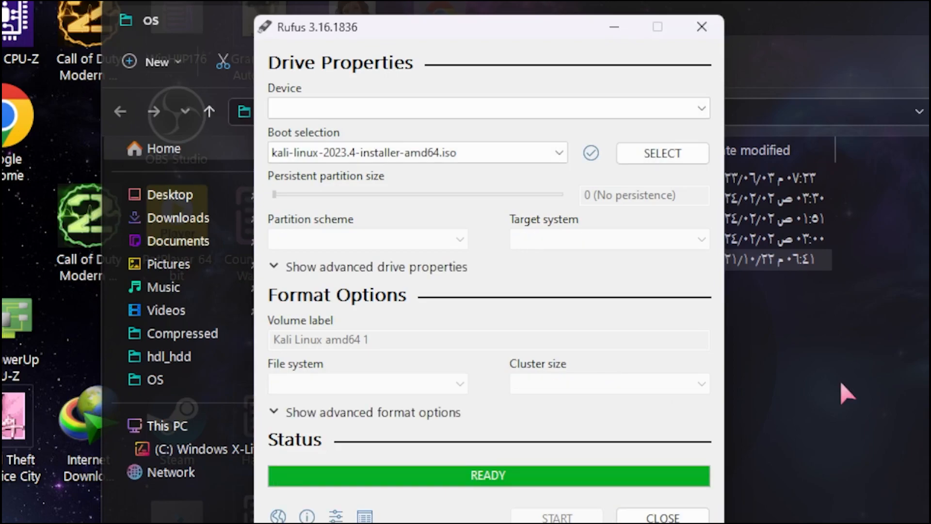
- Load the Windows X-Lite 'Ultimate 11' ISO from its folder and start writing it
{"action": "left_click", "coordinate": [663, 154]}
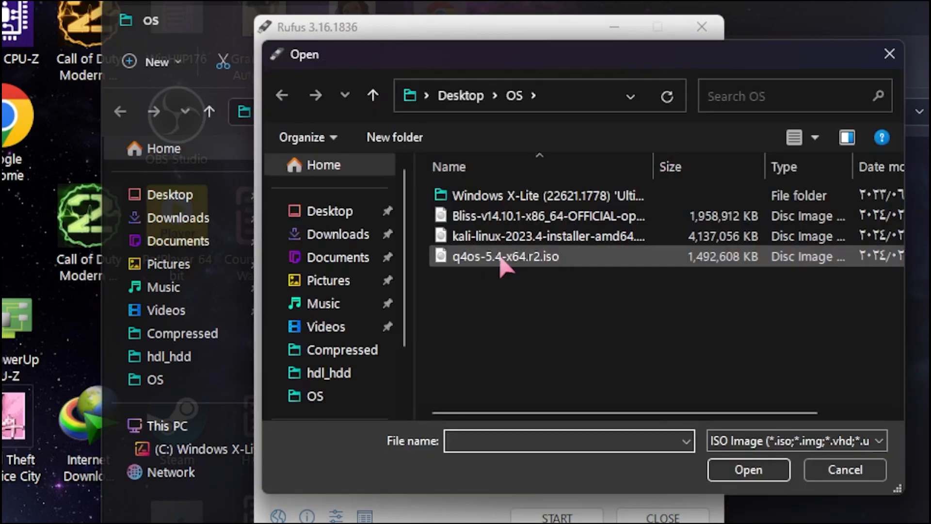
{"action": "left_click", "coordinate": [889, 53]}
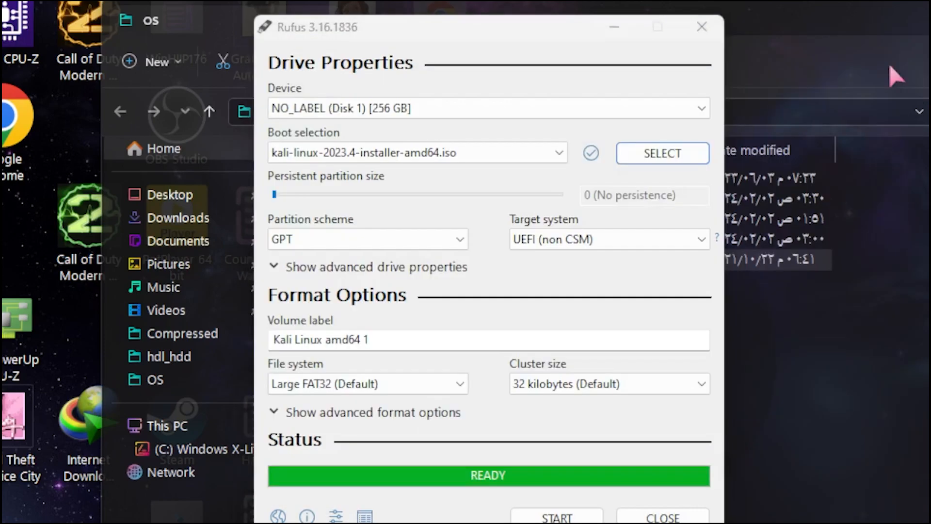
{"action": "left_click", "coordinate": [668, 154]}
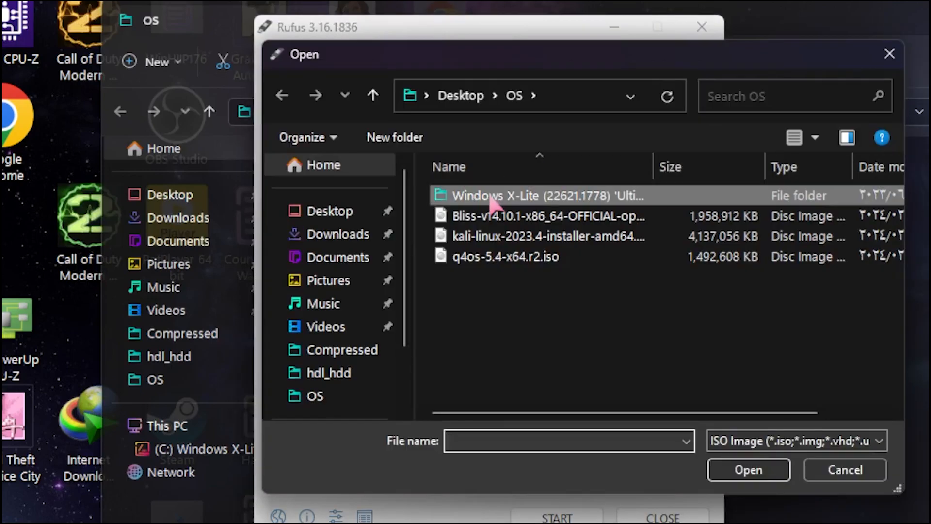
{"action": "double_click", "coordinate": [493, 192]}
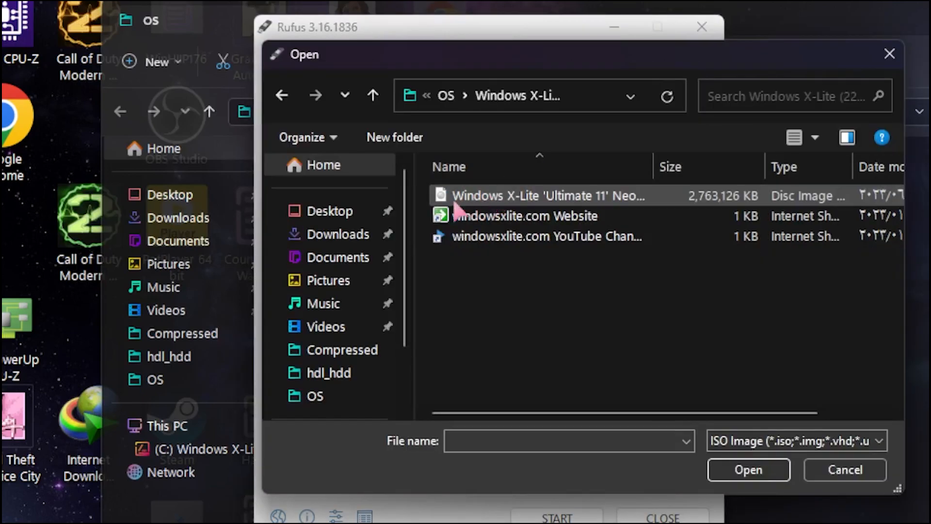
{"action": "left_click", "coordinate": [494, 195]}
{"action": "left_click", "coordinate": [748, 469]}
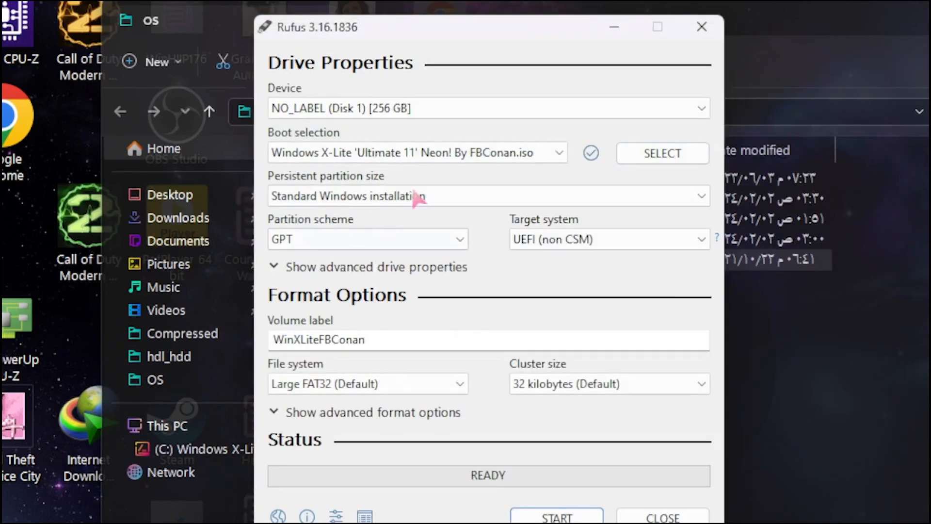
{"action": "left_click", "coordinate": [557, 516]}
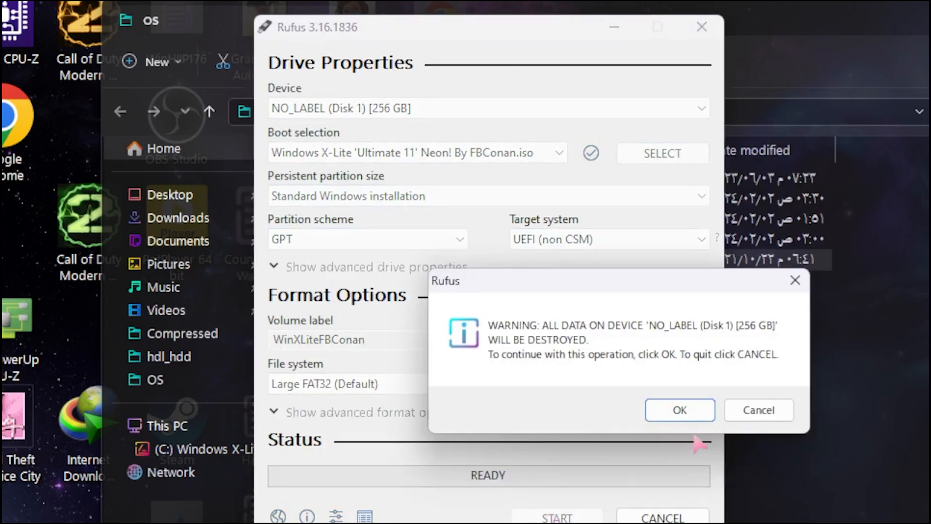
- Confirm that all data on the 256 GB disk may be destroyed
{"action": "left_click", "coordinate": [692, 419]}
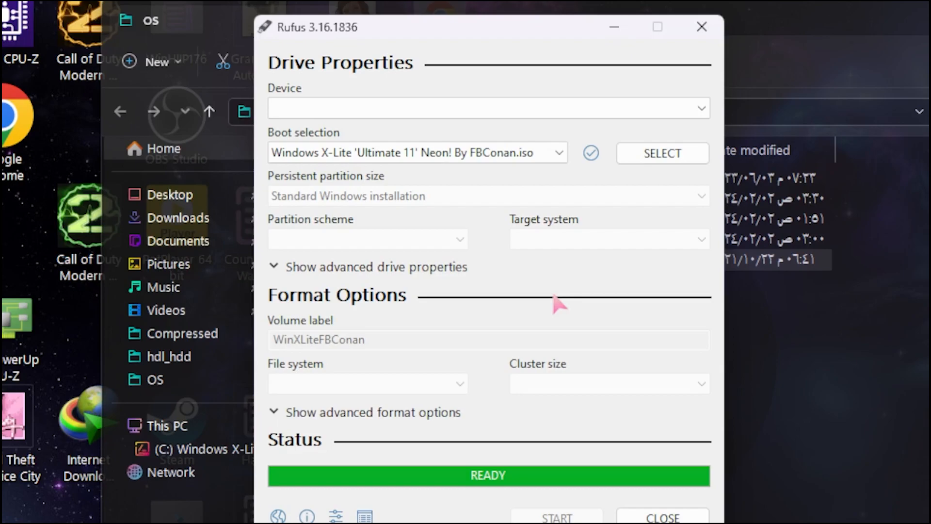
- Check the Device and Boot selection lists in Rufus before restarting
{"action": "left_click", "coordinate": [607, 110]}
{"action": "left_click", "coordinate": [509, 153]}
{"action": "left_click", "coordinate": [510, 152]}
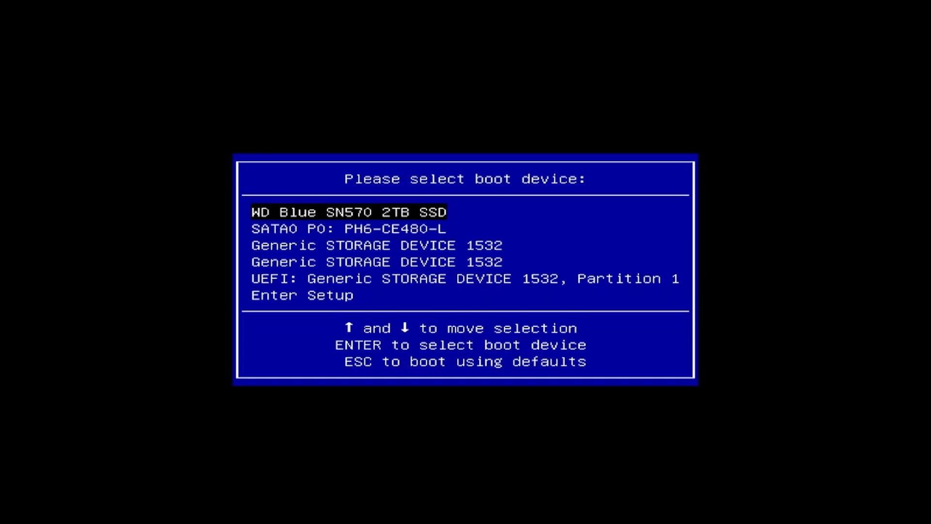
- Boot the UEFI USB partition into Try Bodhi and accept English (US) language and keyboard
{"action": "key", "text": "Down"}
{"action": "key", "text": "Down"}
{"action": "key", "text": "Down"}
{"action": "key", "text": "Down"}
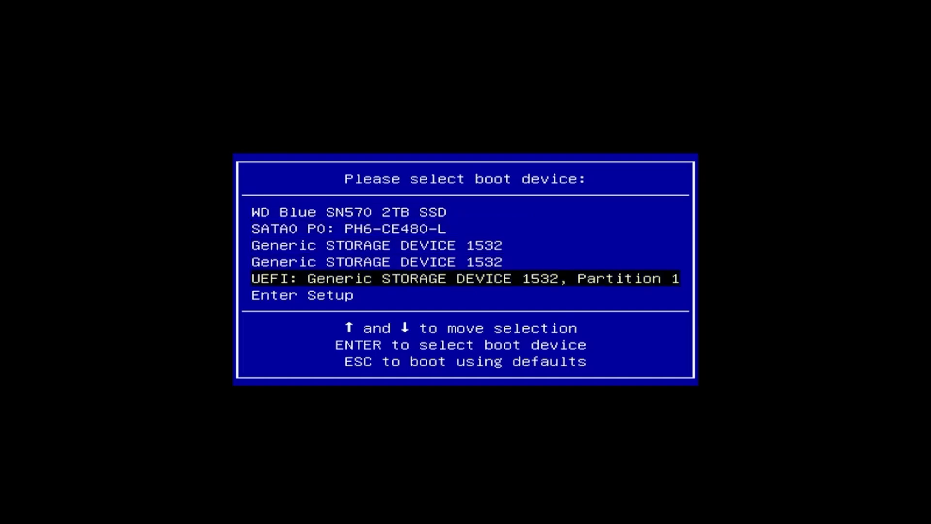
{"action": "key", "text": "Return"}
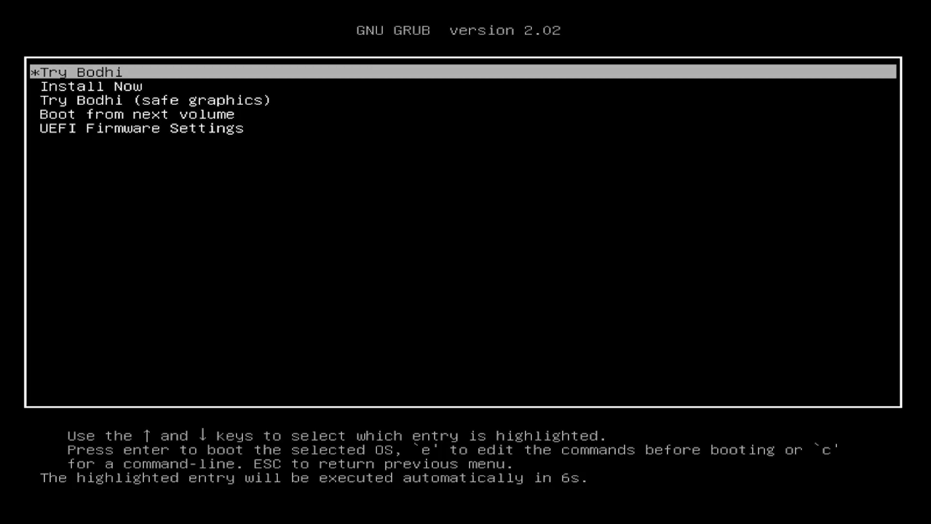
{"action": "key", "text": "Return"}
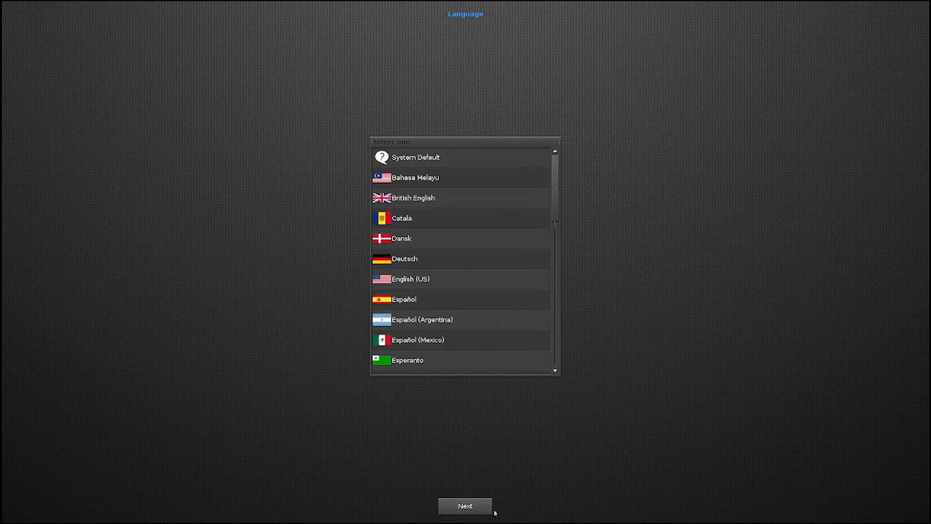
{"action": "left_click", "coordinate": [477, 510]}
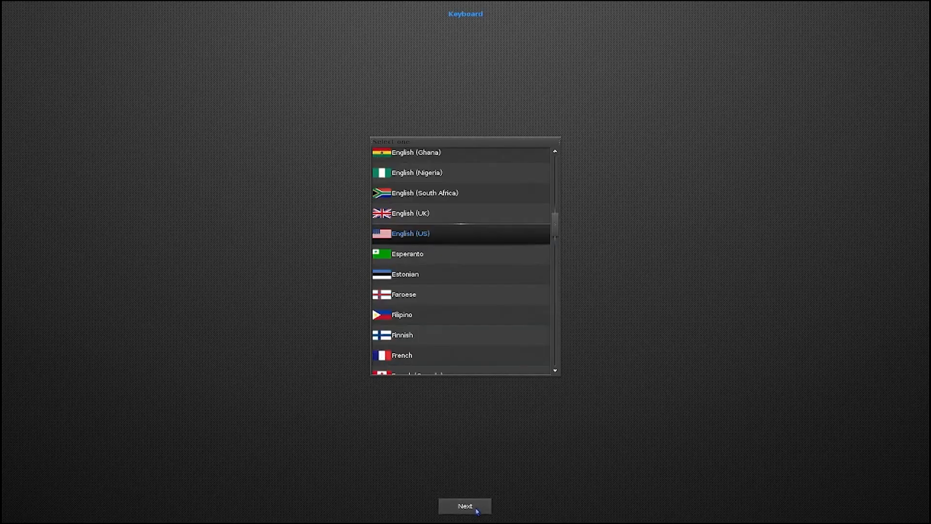
{"action": "left_click", "coordinate": [477, 510]}
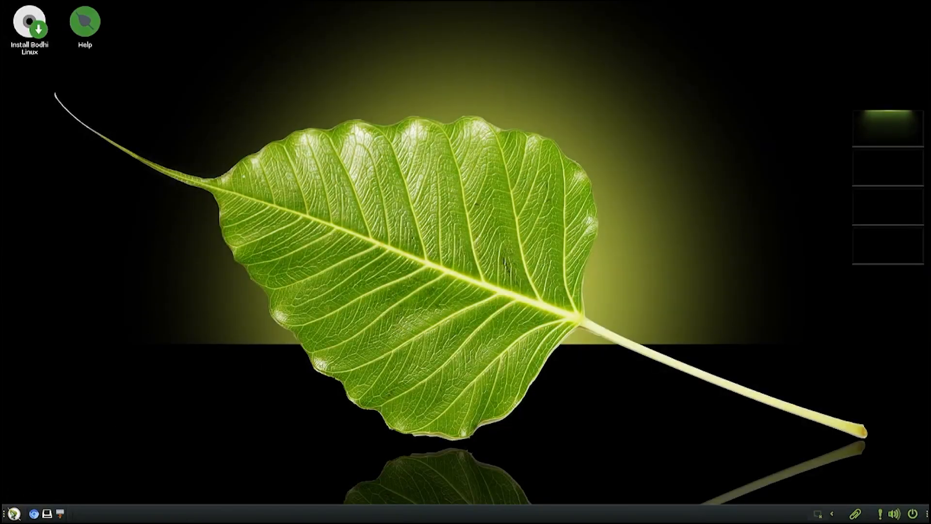
- Launch GParted from Main menu > Applications > System Tools
{"action": "left_click", "coordinate": [13, 512]}
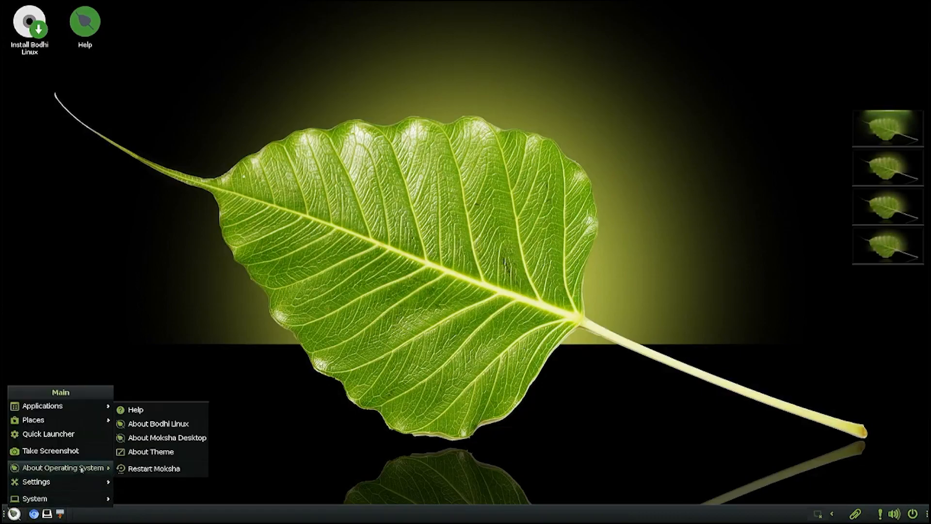
{"action": "mouse_move", "coordinate": [88, 483]}
{"action": "mouse_move", "coordinate": [92, 406]}
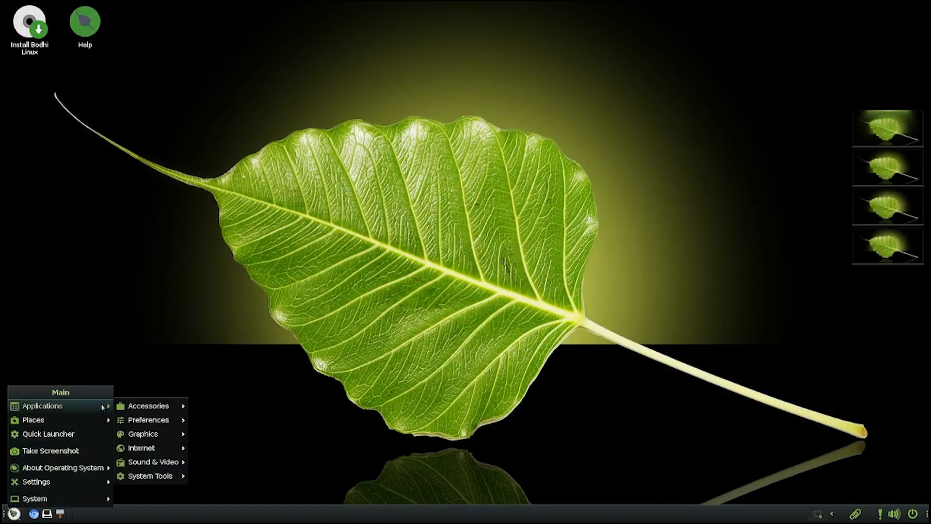
{"action": "mouse_move", "coordinate": [167, 463]}
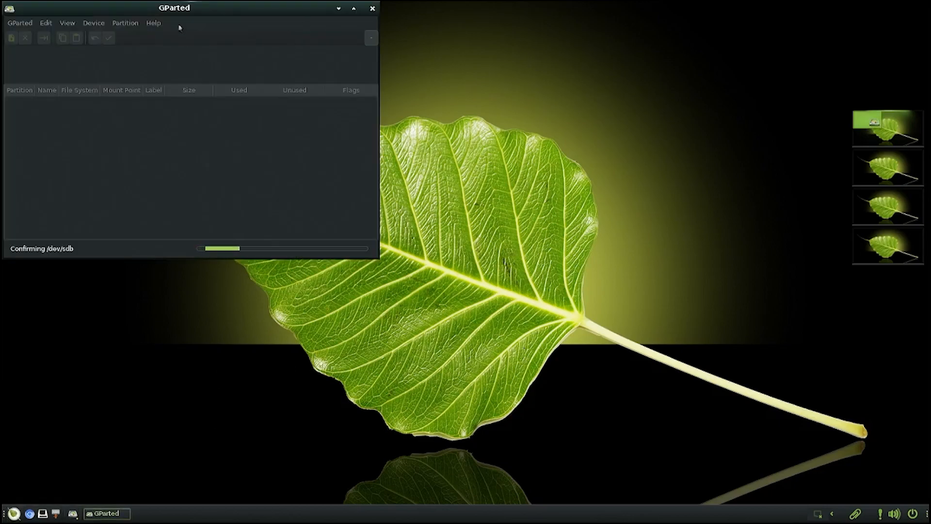
- Center the GParted window, view /dev/sda, then return to /dev/nvme0n1
{"action": "left_click_drag", "start_coordinate": [194, 12], "coordinate": [385, 107]}
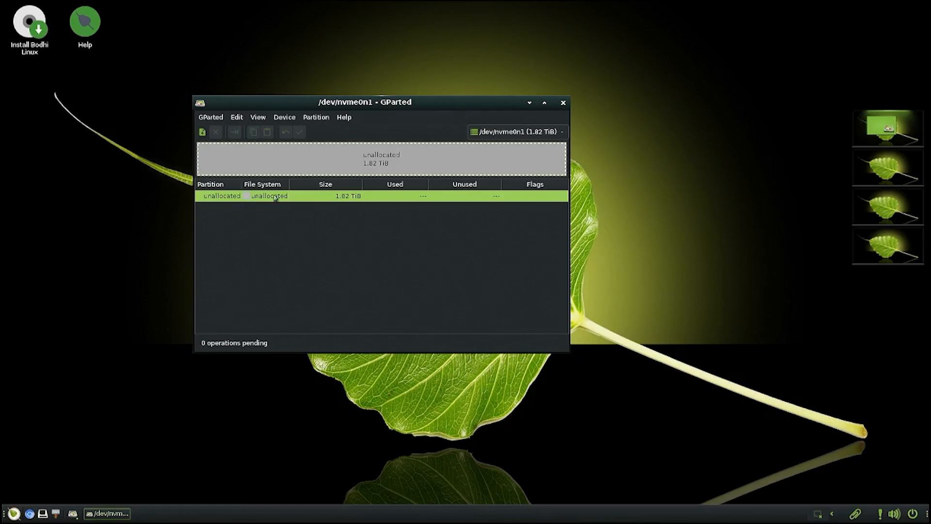
{"action": "left_click", "coordinate": [534, 132]}
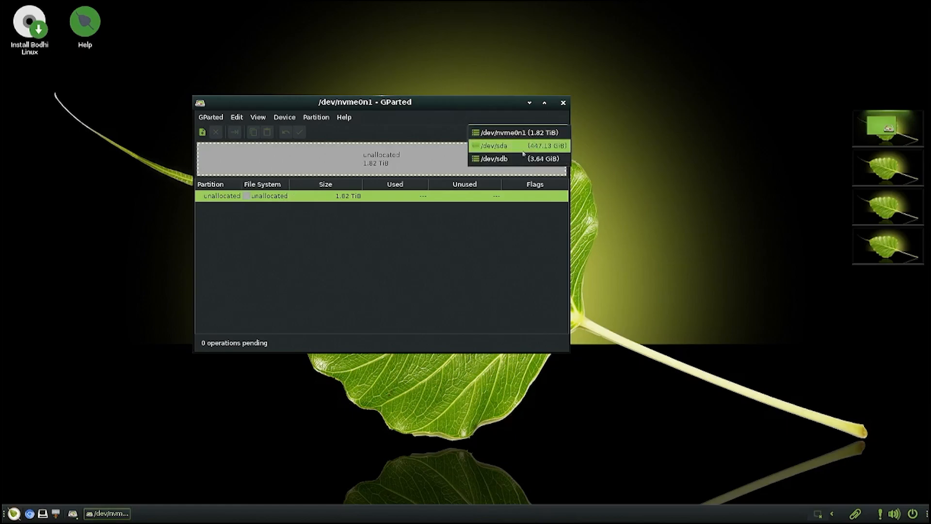
{"action": "left_click", "coordinate": [523, 144]}
{"action": "left_click", "coordinate": [492, 136]}
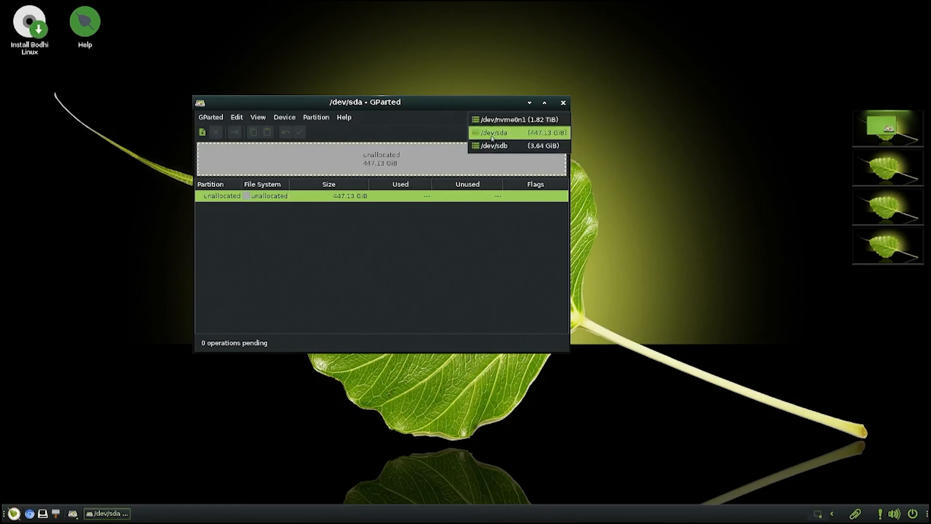
{"action": "left_click", "coordinate": [504, 120]}
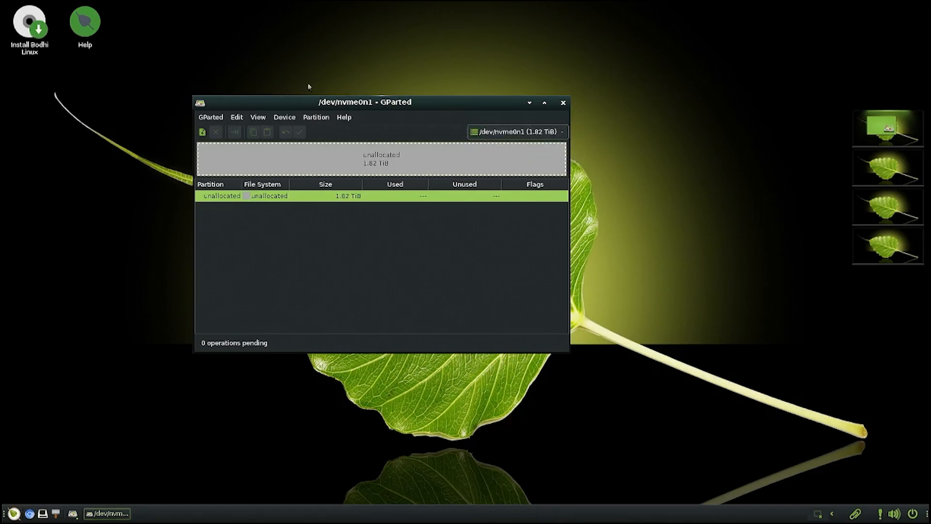
- Replace /dev/nvme0n1's msdos partition table with a new gpt table
{"action": "left_click", "coordinate": [287, 118]}
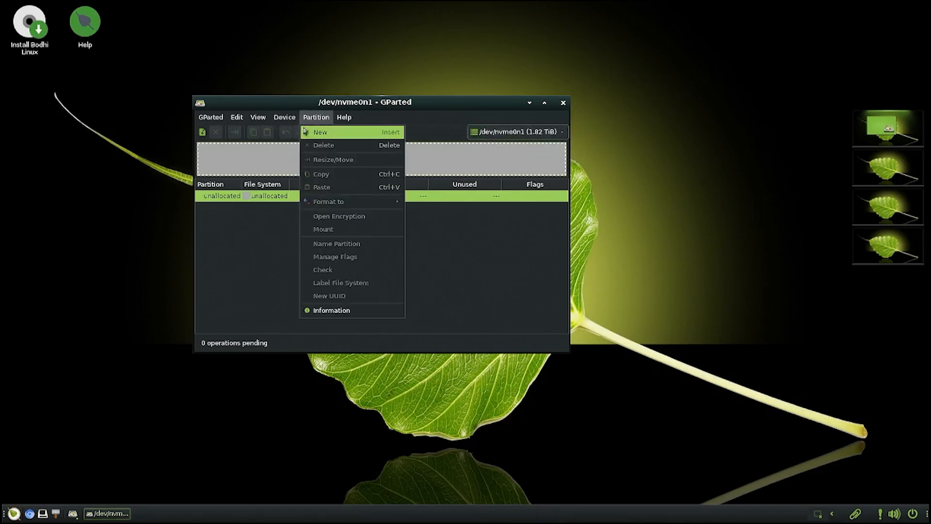
{"action": "left_click", "coordinate": [293, 134]}
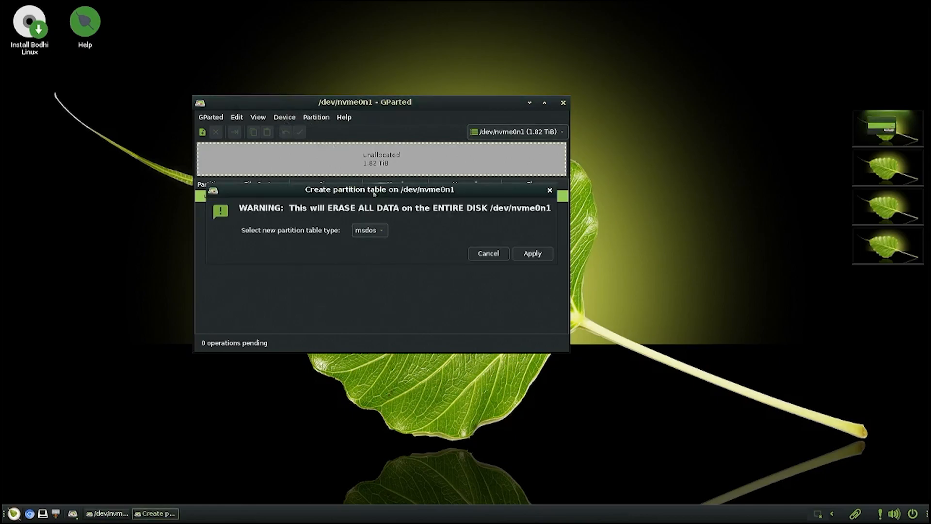
{"action": "left_click", "coordinate": [372, 233]}
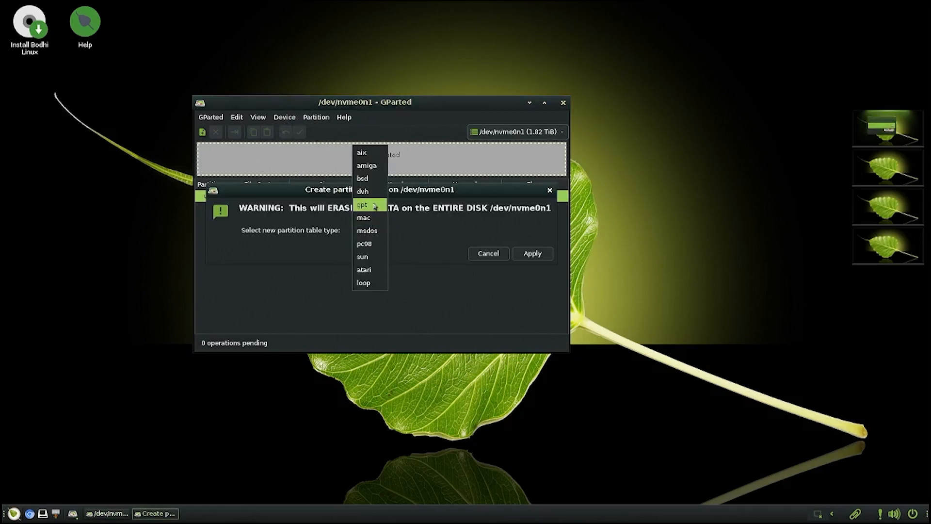
{"action": "left_click", "coordinate": [388, 207]}
{"action": "left_click", "coordinate": [527, 254]}
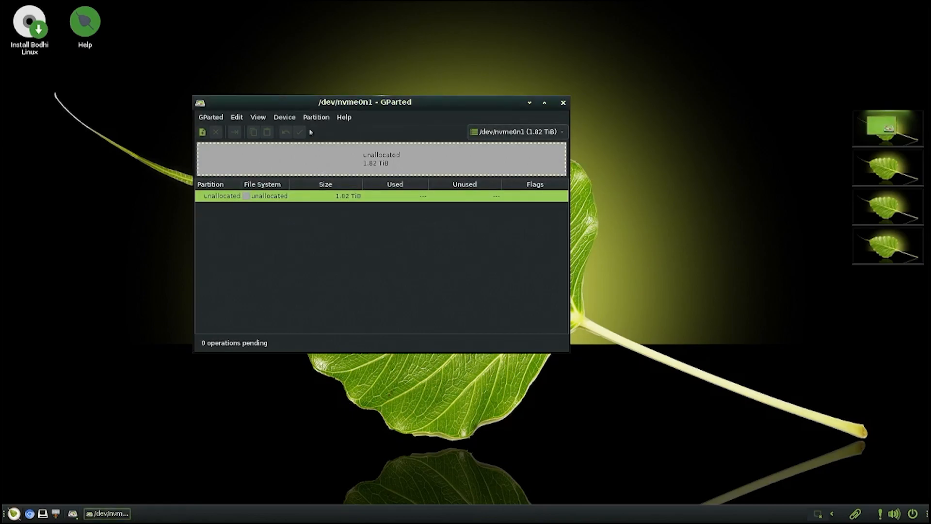
{"action": "left_click", "coordinate": [508, 135]}
{"action": "left_click", "coordinate": [509, 146]}
- Switch to the 447.13 GiB /dev/sda disk and replace its msdos partition table with gpt
{"action": "left_click", "coordinate": [509, 132]}
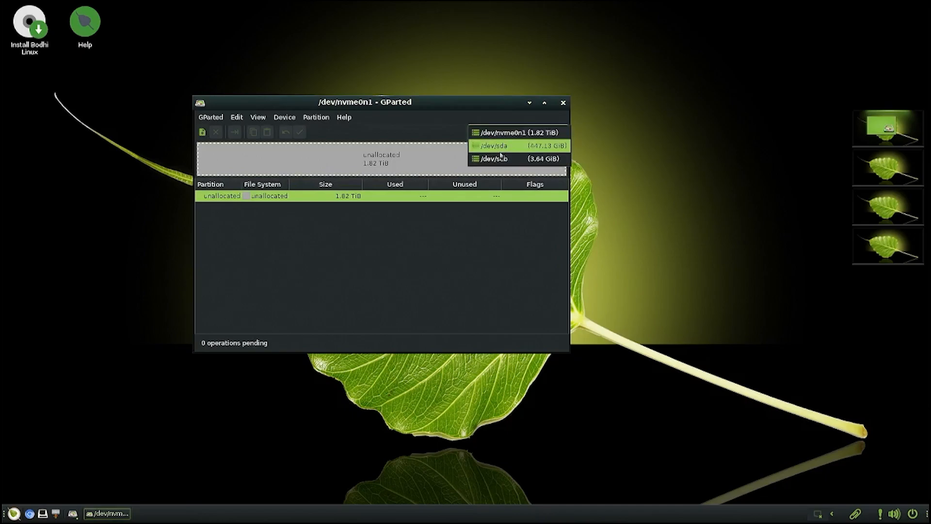
{"action": "left_click", "coordinate": [495, 147]}
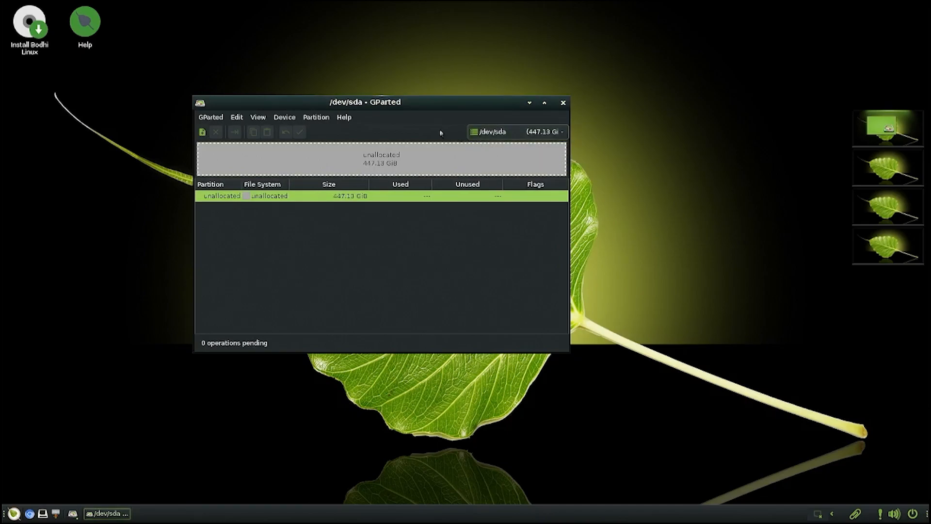
{"action": "left_click", "coordinate": [313, 120]}
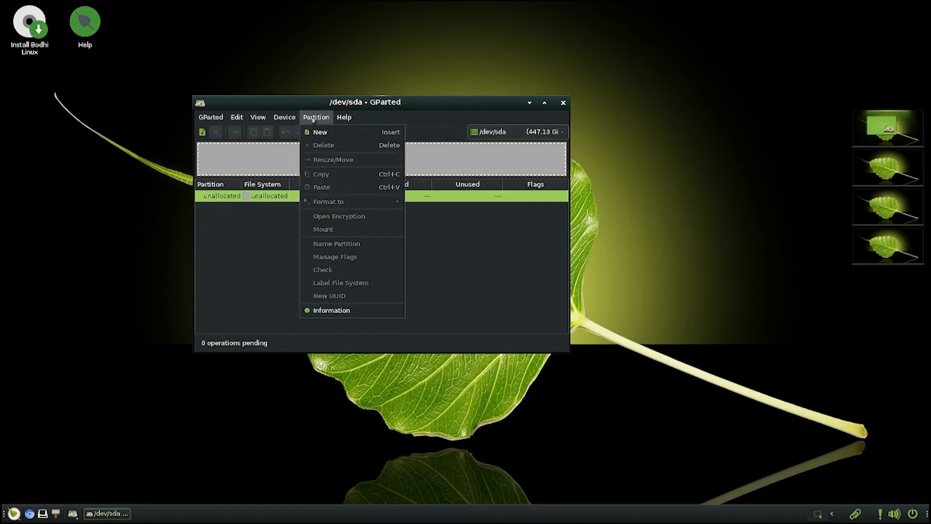
{"action": "mouse_move", "coordinate": [286, 118]}
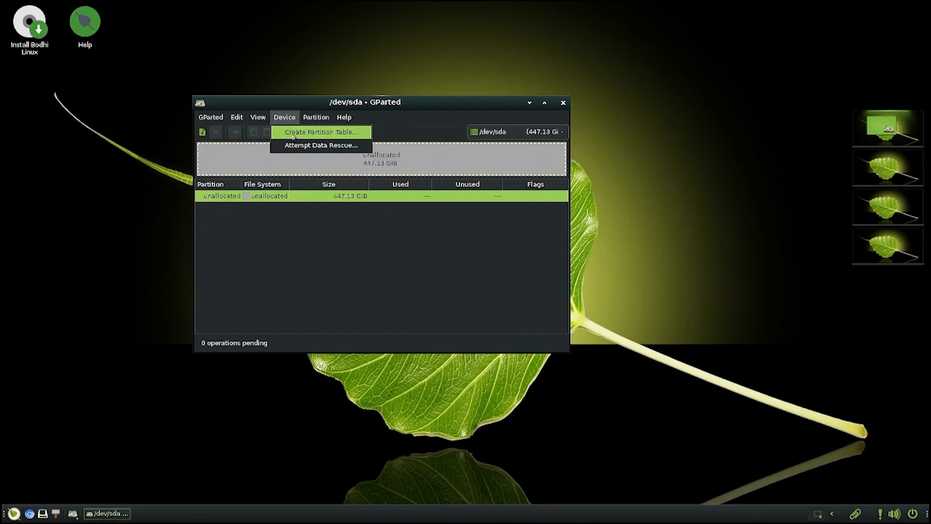
{"action": "left_click", "coordinate": [297, 133]}
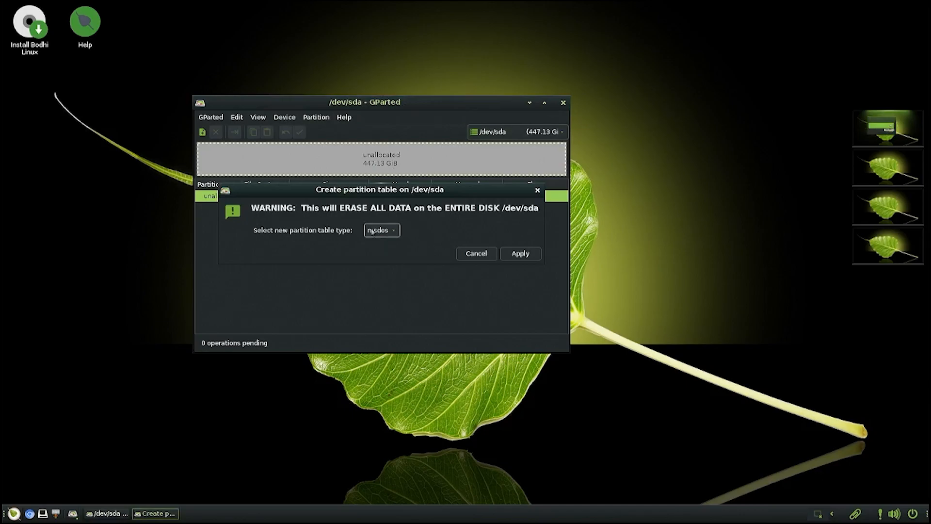
{"action": "left_click", "coordinate": [382, 231]}
{"action": "left_click", "coordinate": [378, 205]}
{"action": "left_click", "coordinate": [517, 257]}
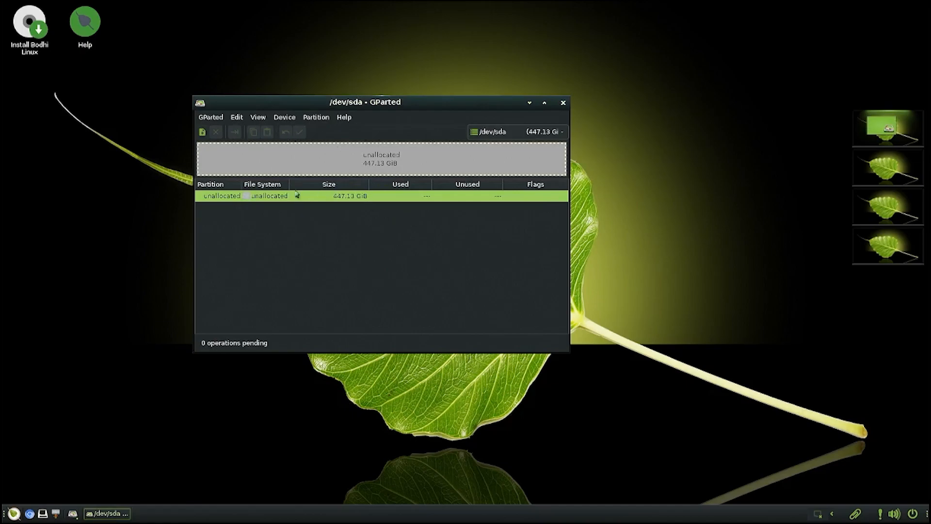
{"action": "left_click", "coordinate": [322, 118]}
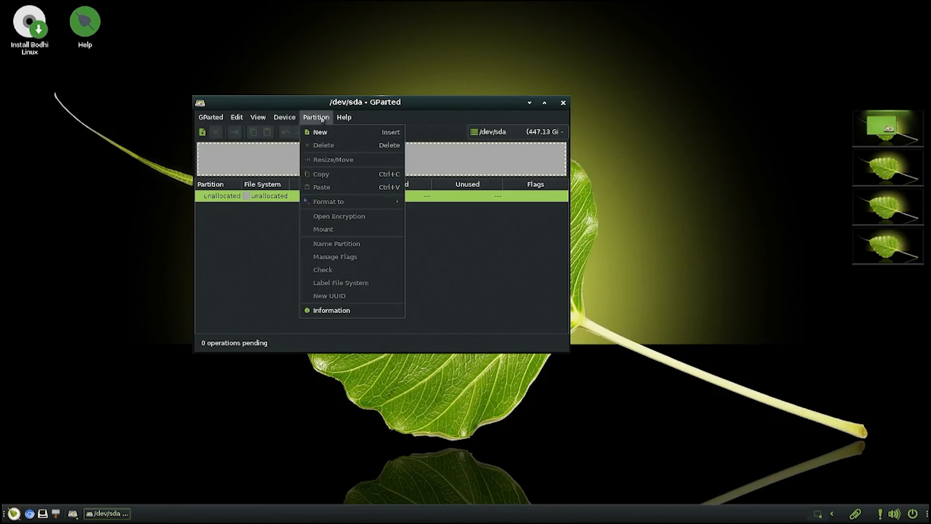
{"action": "left_click", "coordinate": [321, 118]}
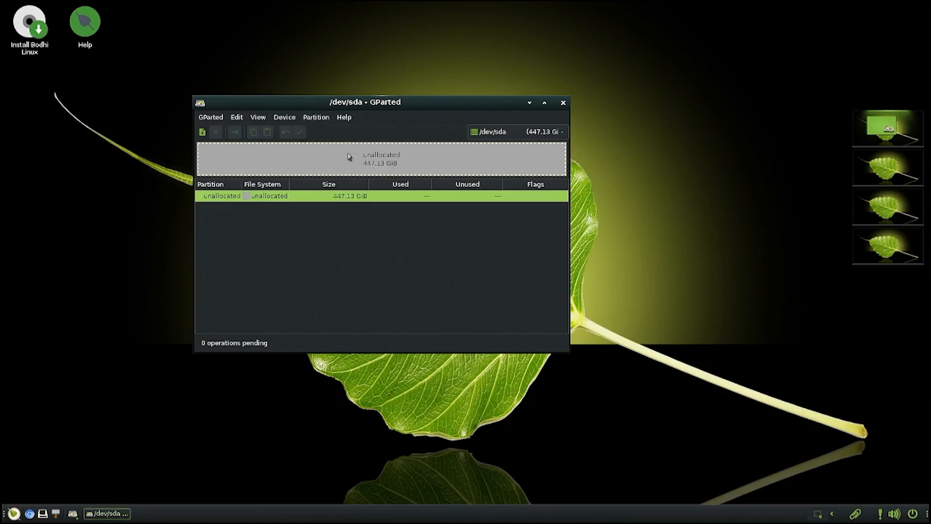
{"action": "left_click", "coordinate": [527, 132]}
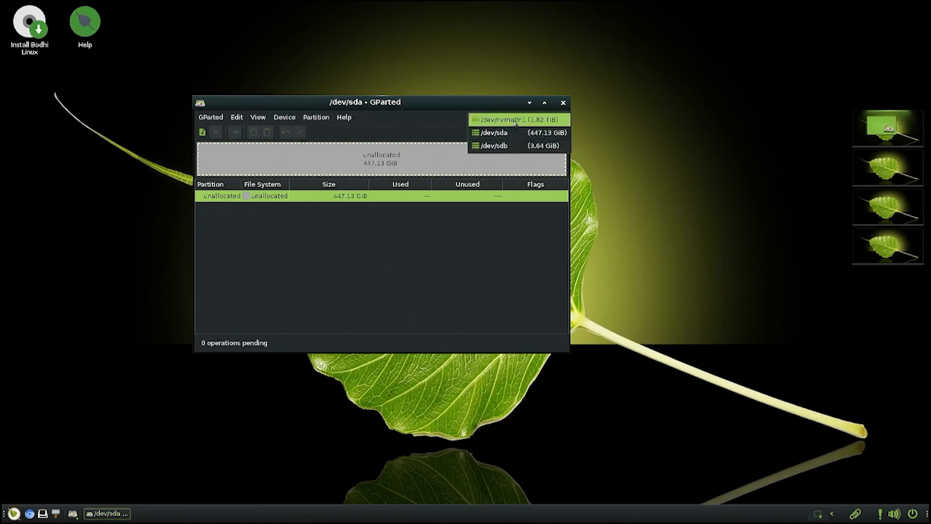
- Back on /dev/nvme0n1, add a 768 MiB ext4 primary partition at the start of free space
{"action": "left_click", "coordinate": [515, 123]}
{"action": "right_click", "coordinate": [262, 198]}
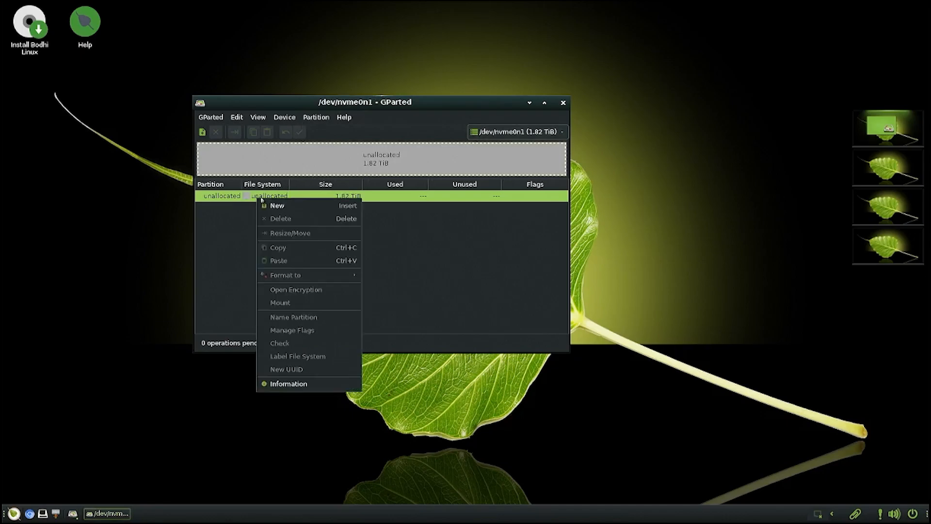
{"action": "left_click", "coordinate": [278, 205]}
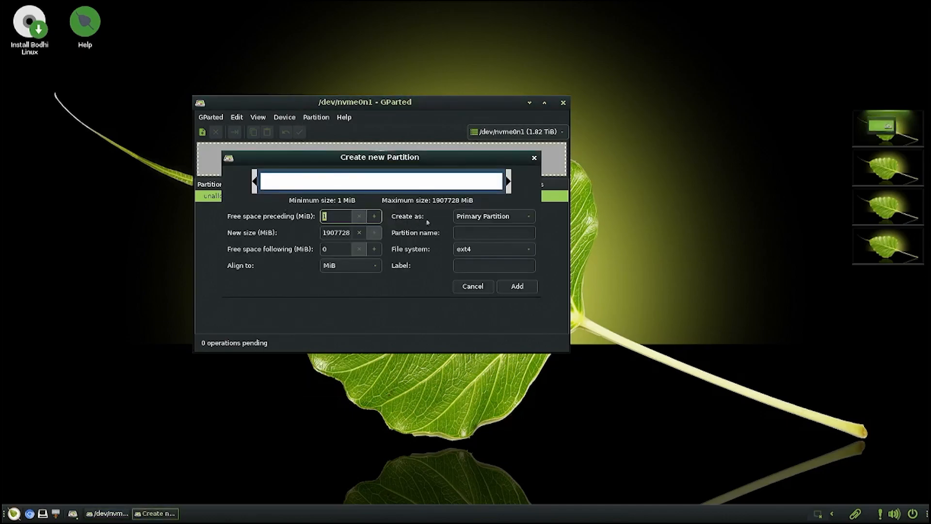
{"action": "left_click", "coordinate": [467, 250]}
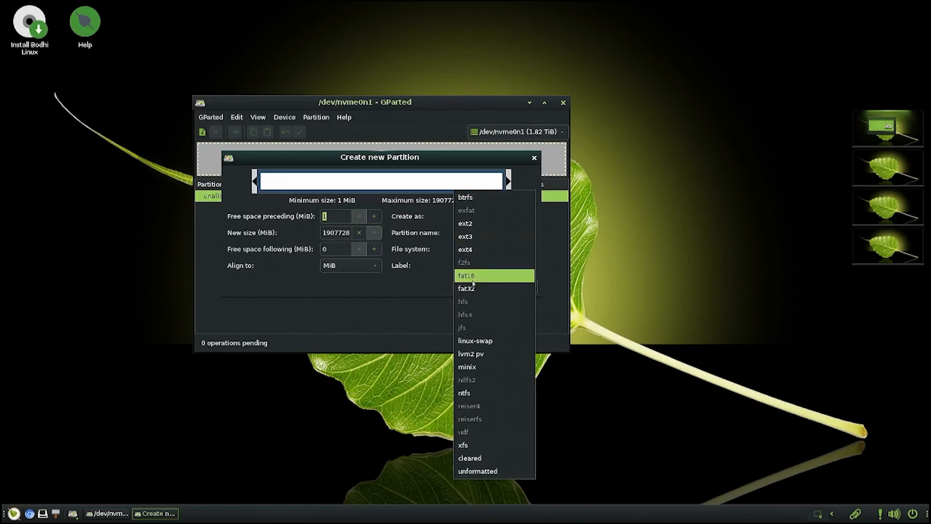
{"action": "left_click", "coordinate": [467, 250]}
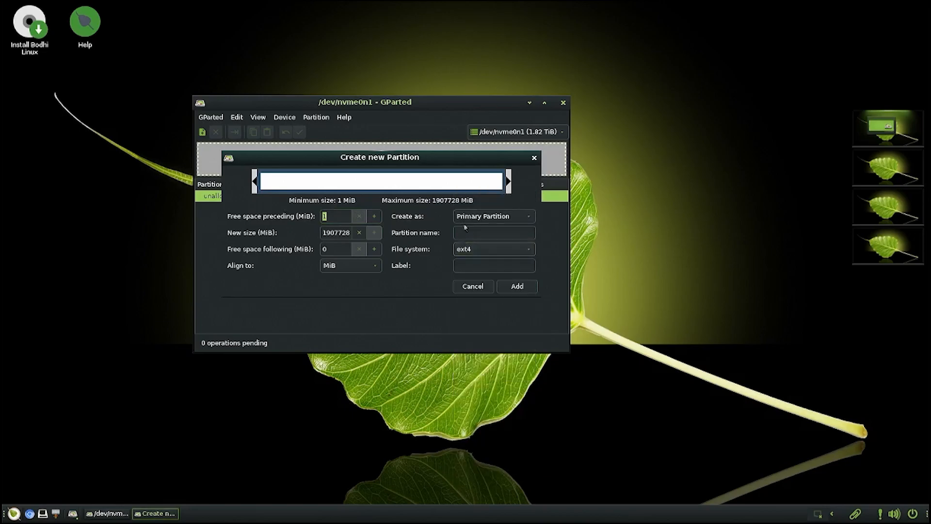
{"action": "left_click", "coordinate": [339, 215]}
{"action": "double_click", "coordinate": [338, 215]}
{"action": "left_click_drag", "start_coordinate": [506, 184], "coordinate": [270, 190]}
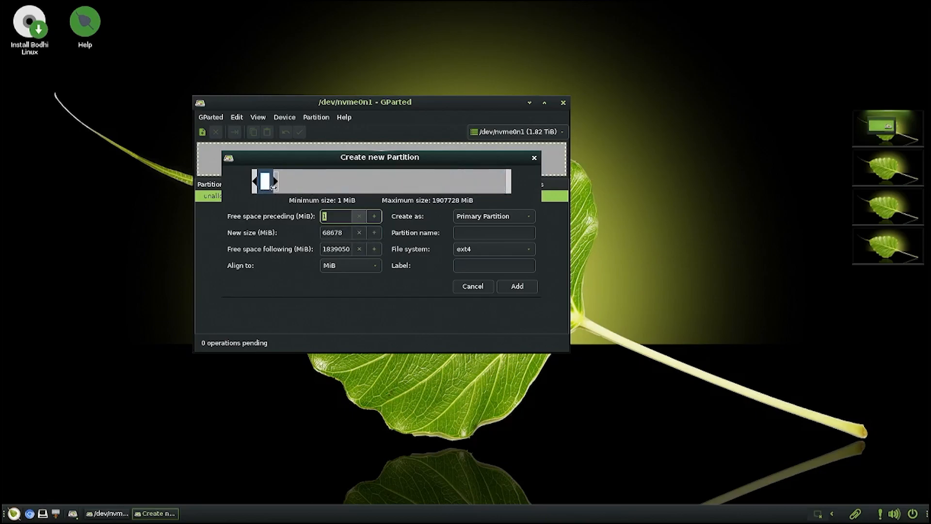
{"action": "left_click", "coordinate": [335, 234]}
{"action": "double_click", "coordinate": [335, 233]}
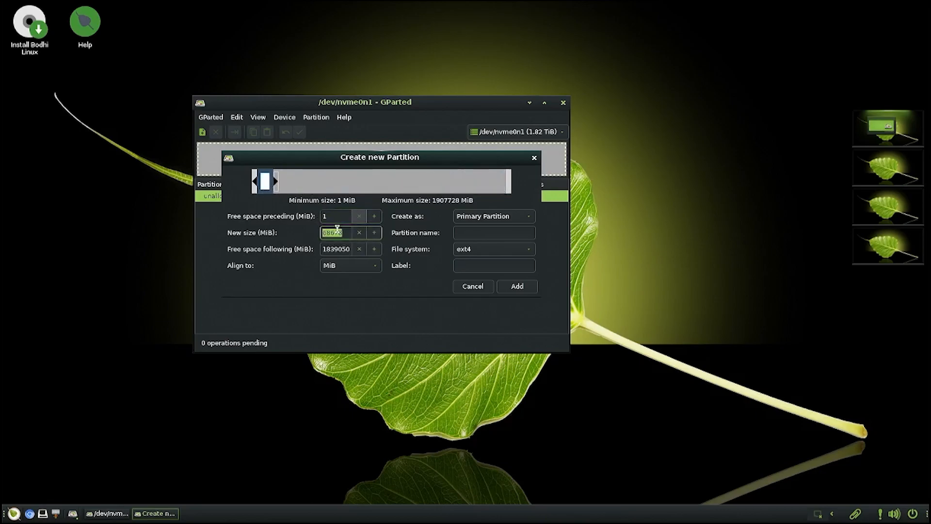
{"action": "type", "text": "768"}
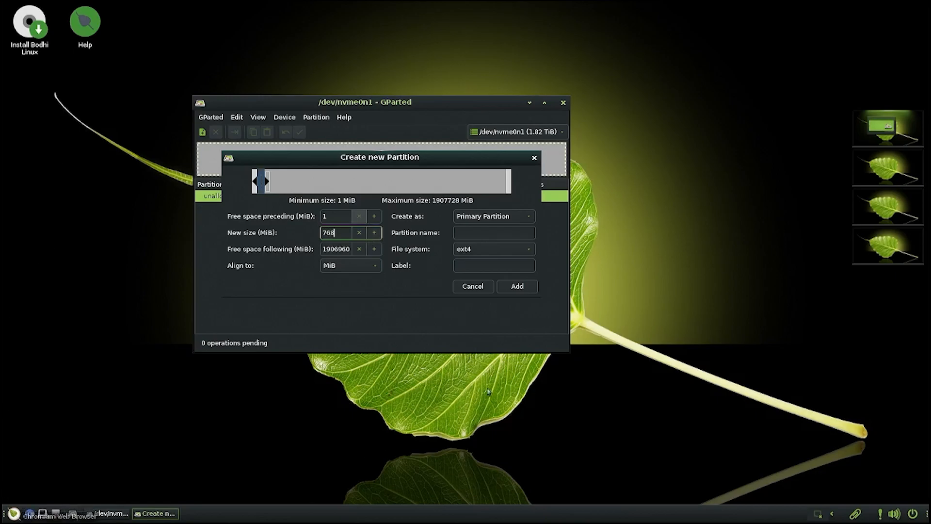
{"action": "left_click", "coordinate": [517, 285]}
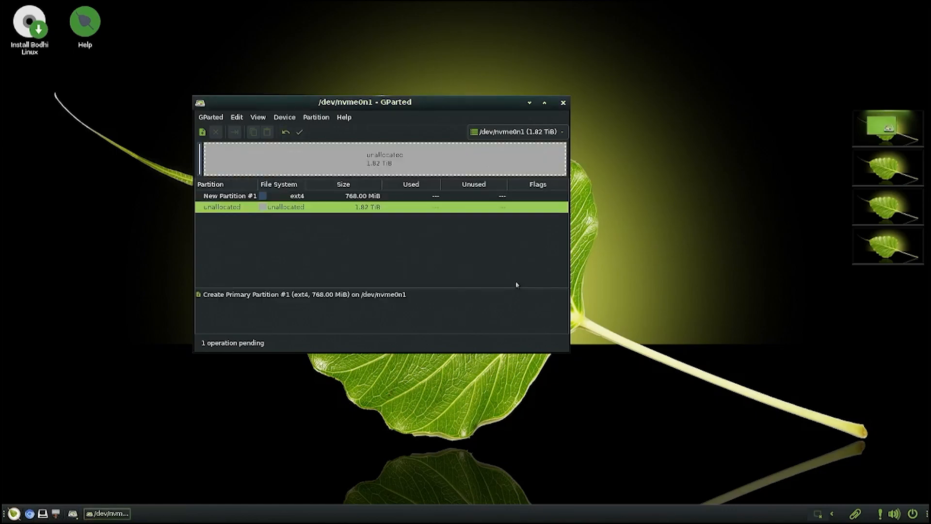
- Add a 65536 MiB (64 GiB) ext4 partition named kali after the 768 MiB partition
{"action": "right_click", "coordinate": [270, 210]}
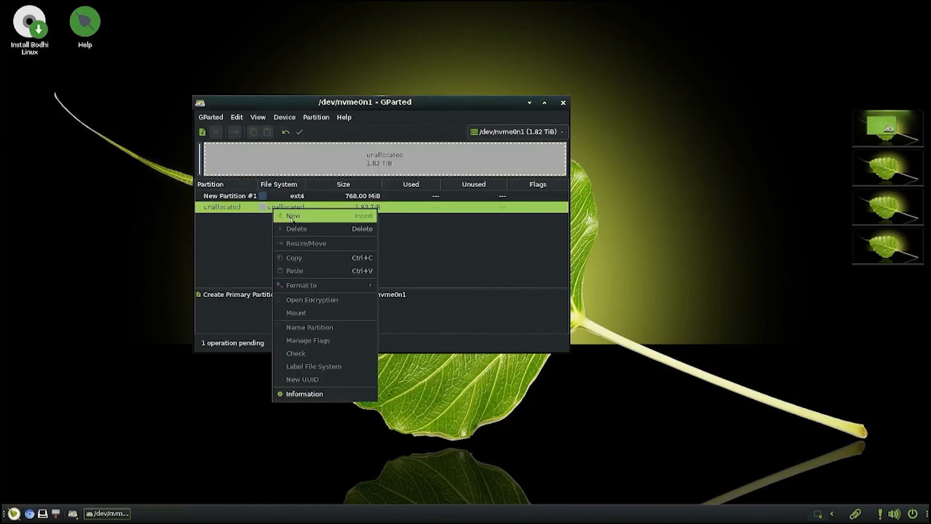
{"action": "left_click", "coordinate": [291, 216]}
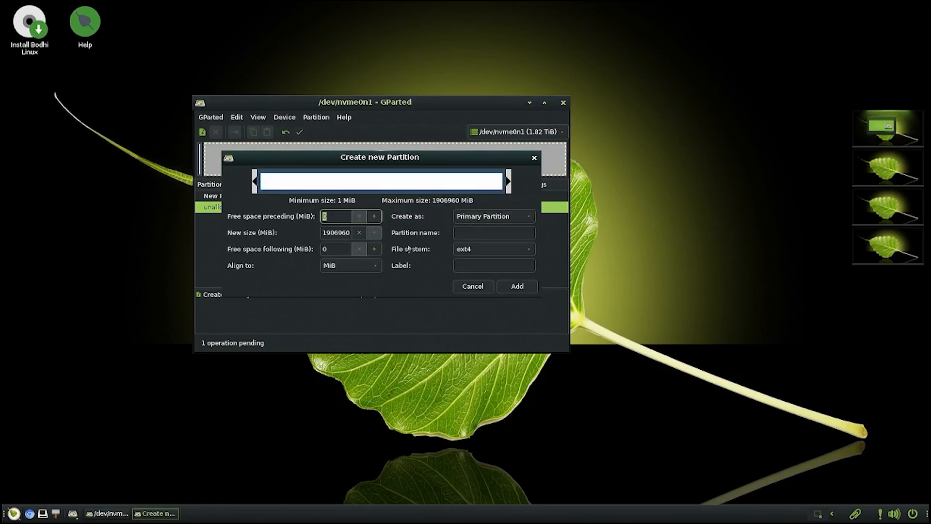
{"action": "double_click", "coordinate": [345, 232]}
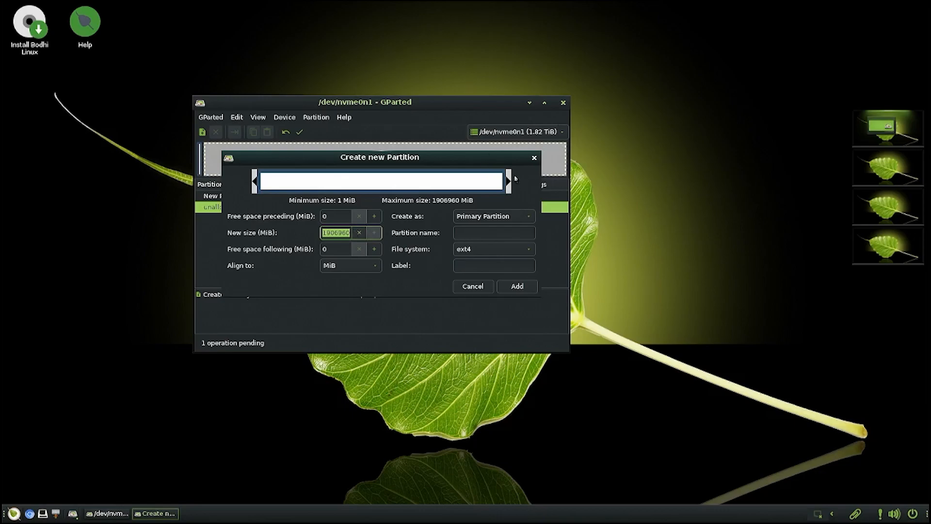
{"action": "left_click_drag", "start_coordinate": [509, 181], "coordinate": [280, 179]}
{"action": "double_click", "coordinate": [338, 234]}
{"action": "type", "text": "65"}
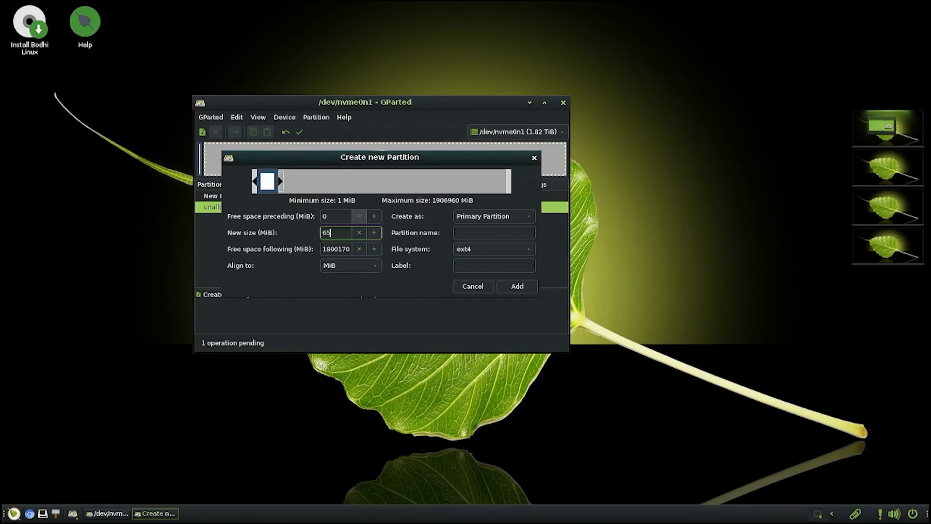
{"action": "type", "text": "536"}
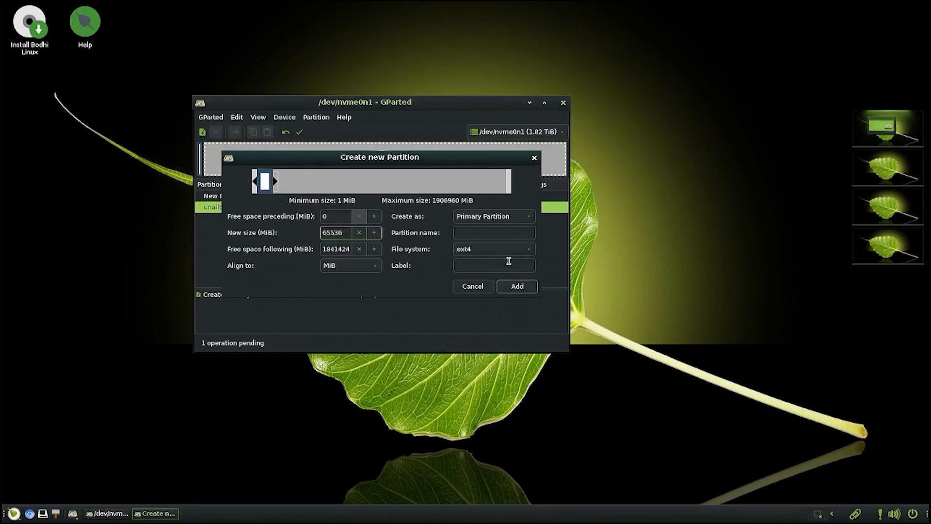
{"action": "left_click", "coordinate": [503, 236]}
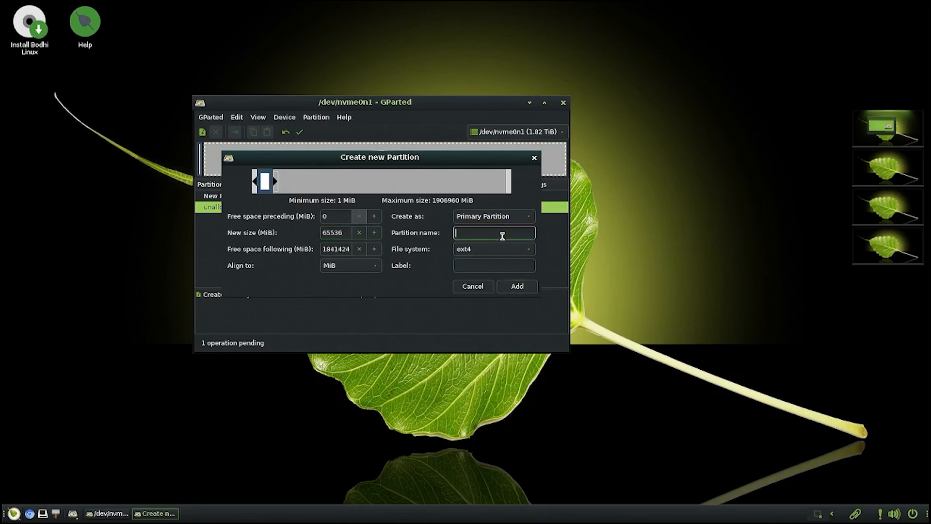
{"action": "type", "text": "kali"}
{"action": "left_click", "coordinate": [504, 290]}
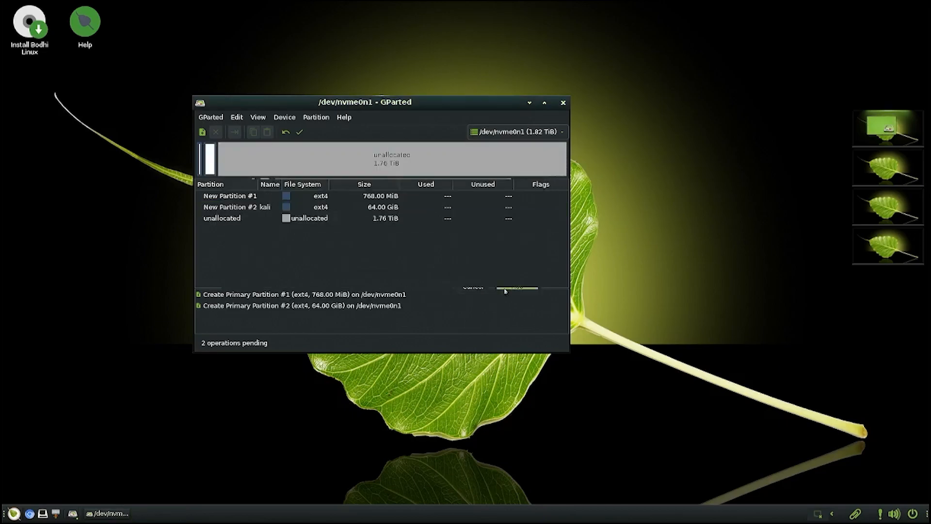
- Delete the queued 768 MiB New Partition #1
{"action": "left_click", "coordinate": [268, 200]}
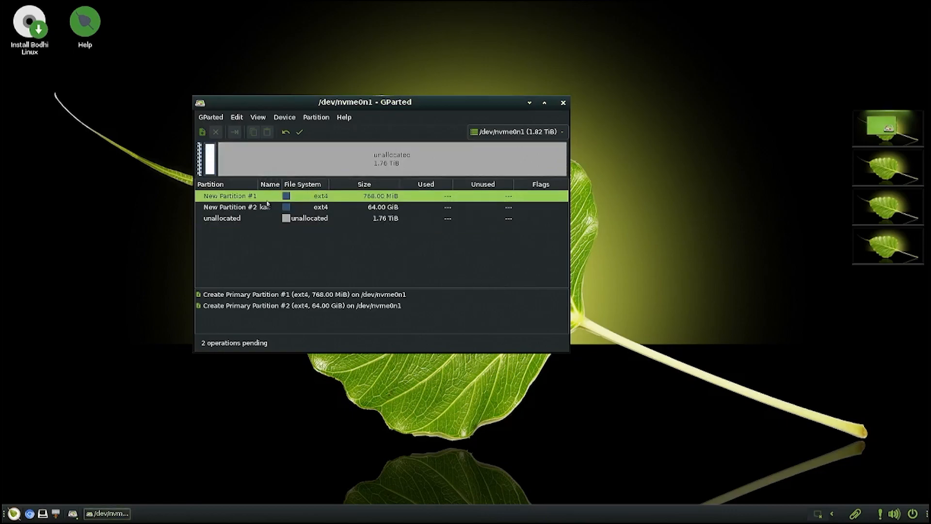
{"action": "right_click", "coordinate": [267, 200]}
{"action": "left_click", "coordinate": [295, 223]}
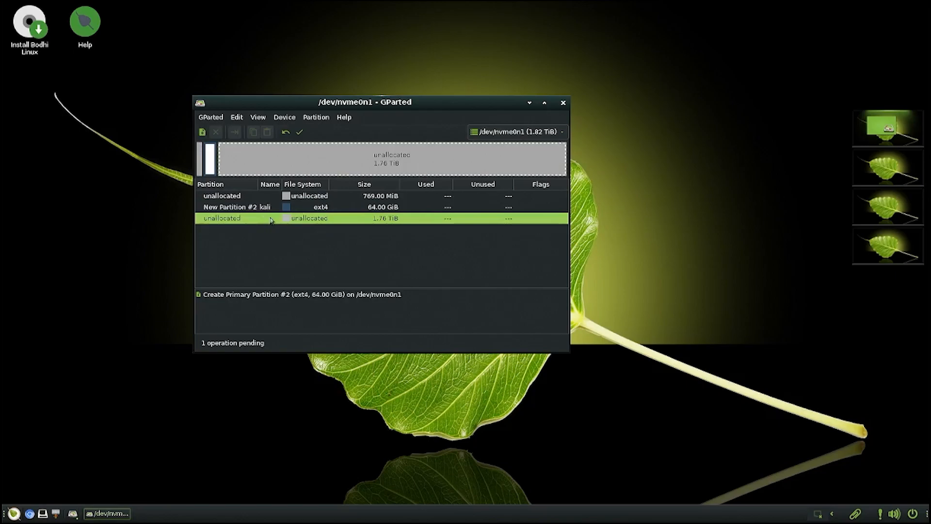
- Add a 2048 MiB linux-swap partition named swap after kali
{"action": "right_click", "coordinate": [270, 219]}
{"action": "left_click", "coordinate": [288, 224]}
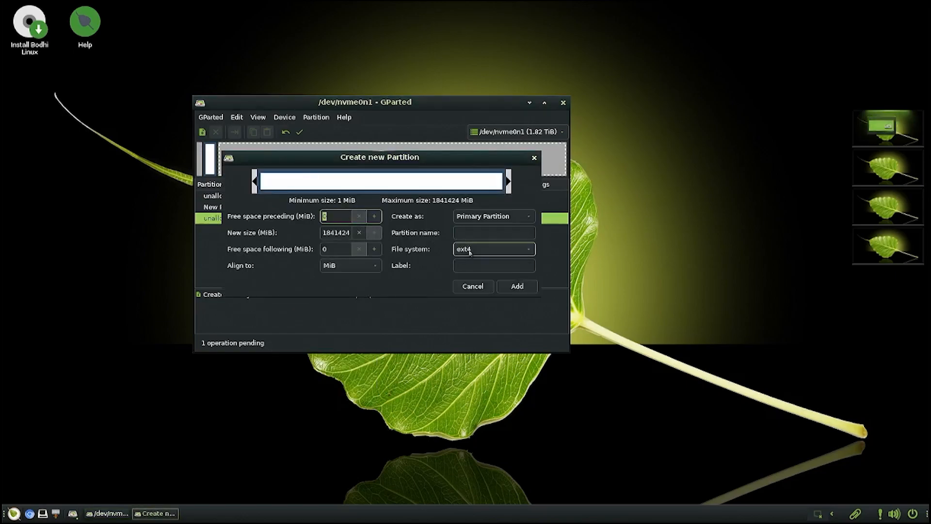
{"action": "left_click", "coordinate": [464, 254]}
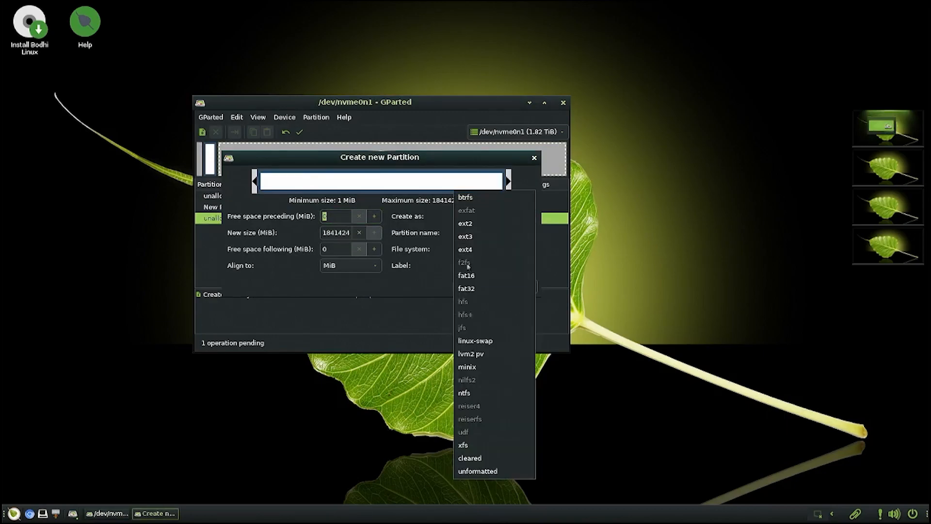
{"action": "left_click", "coordinate": [475, 340]}
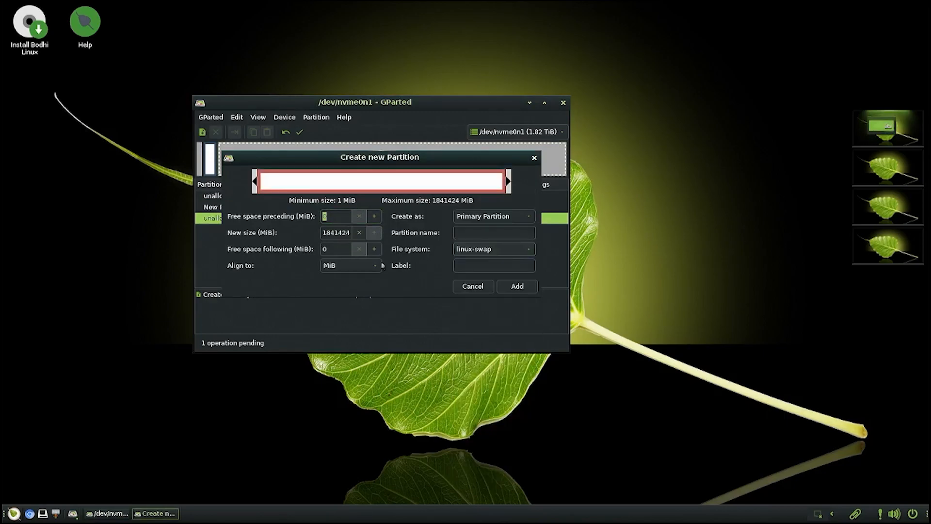
{"action": "left_click_drag", "start_coordinate": [507, 183], "coordinate": [328, 189]}
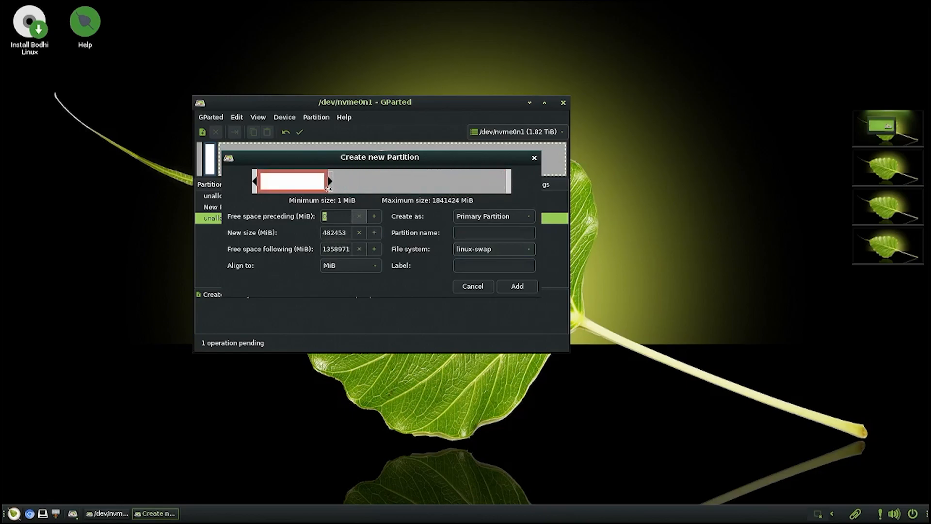
{"action": "double_click", "coordinate": [328, 233]}
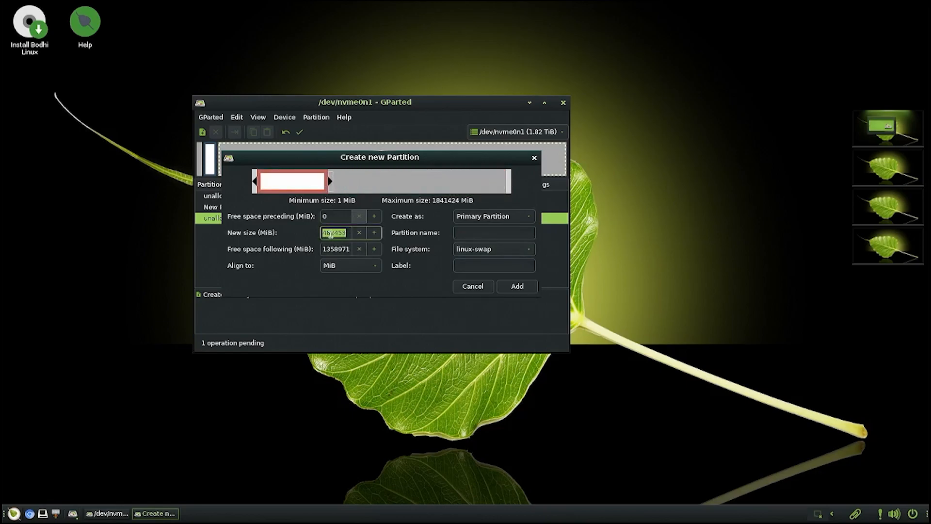
{"action": "type", "text": "2048"}
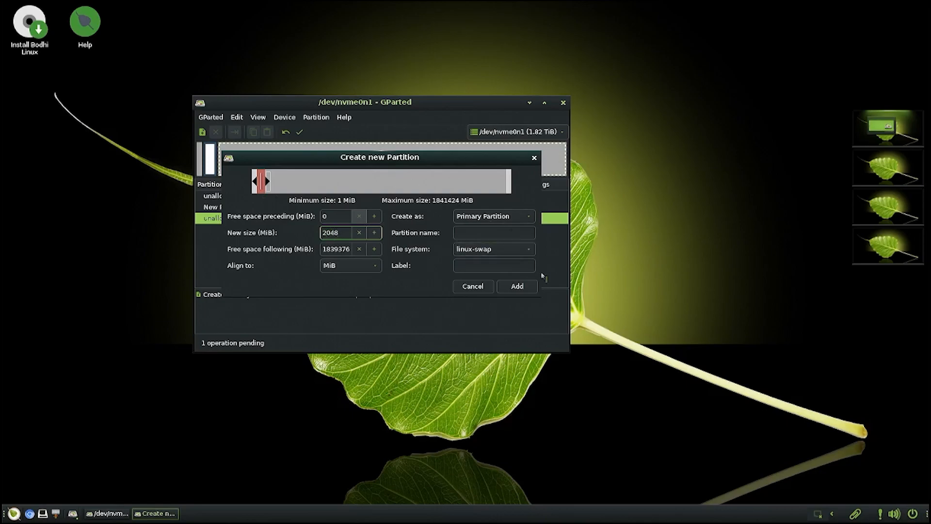
{"action": "left_click", "coordinate": [476, 229]}
{"action": "type", "text": "swap"}
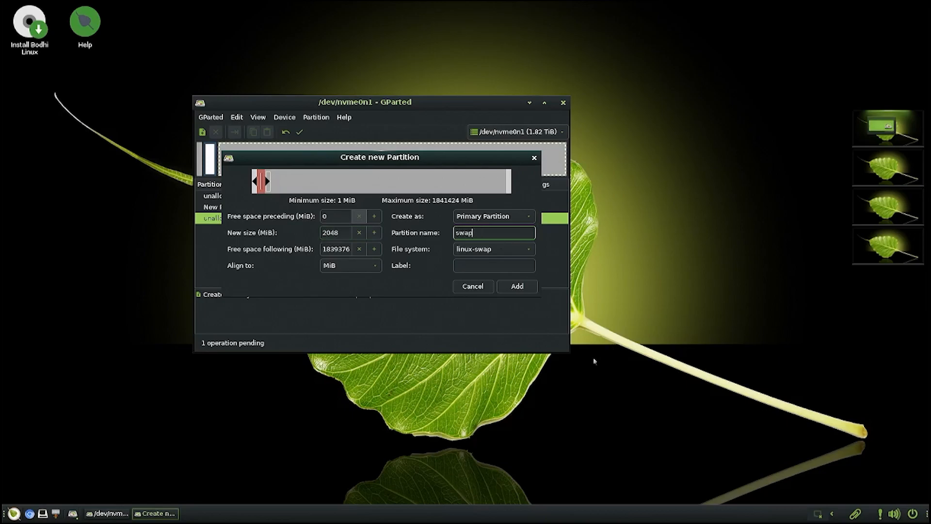
{"action": "left_click", "coordinate": [522, 289]}
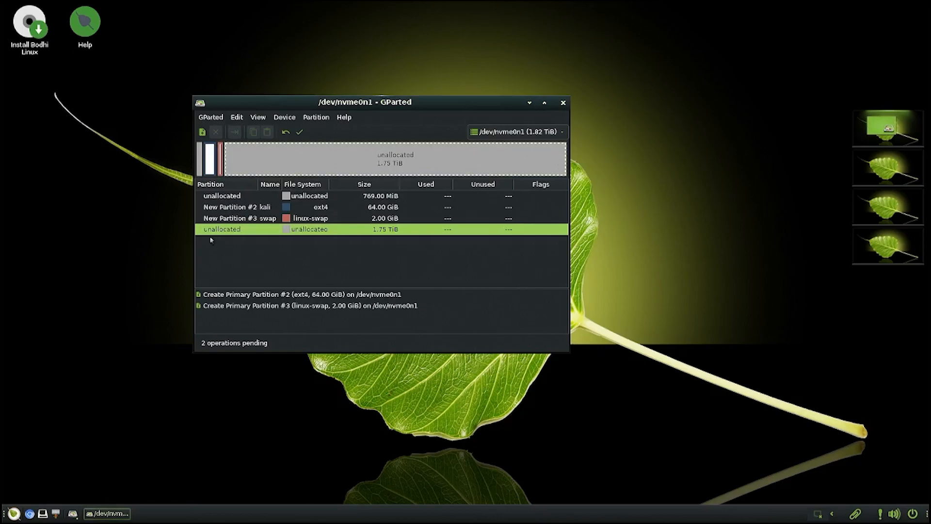
- Add a 650 GiB ntfs partition named Windows after the swap partition
{"action": "right_click", "coordinate": [254, 233]}
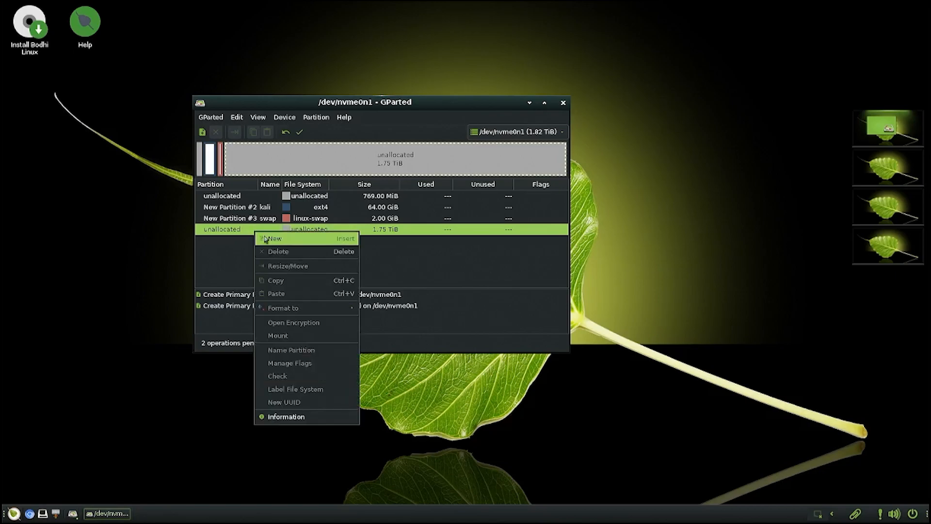
{"action": "left_click", "coordinate": [266, 238]}
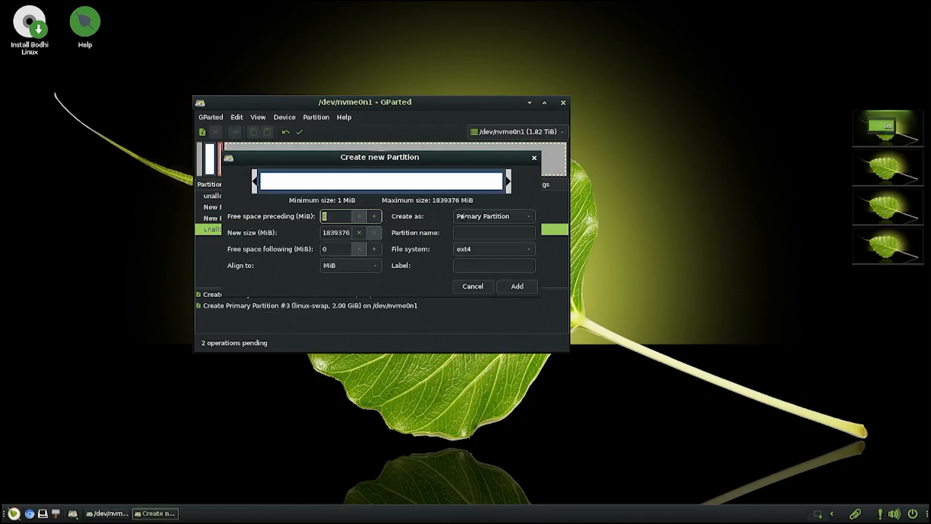
{"action": "left_click", "coordinate": [472, 232]}
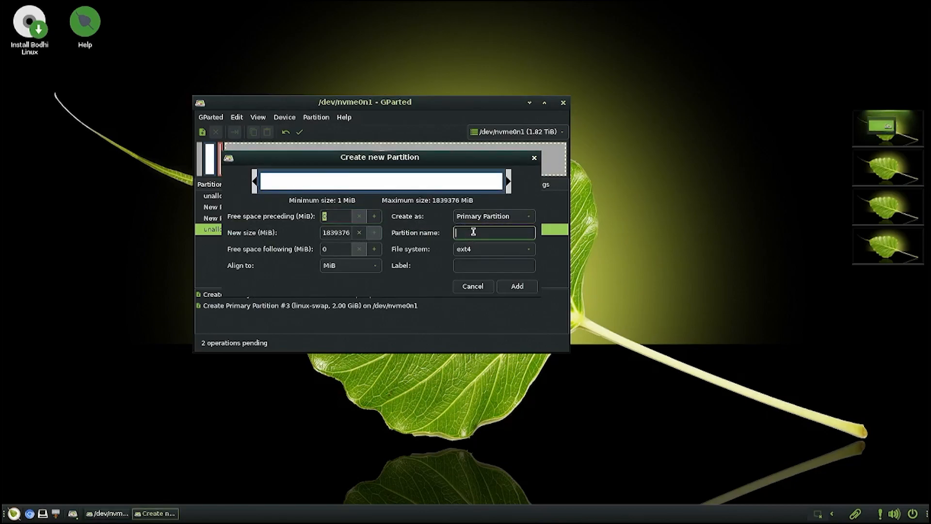
{"action": "type", "text": "Windows"}
{"action": "left_click", "coordinate": [494, 249]}
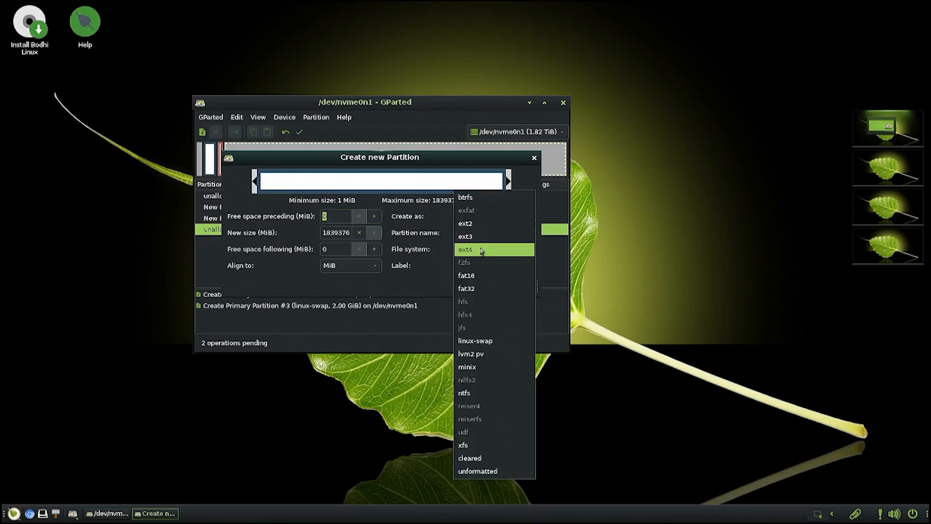
{"action": "left_click", "coordinate": [491, 392]}
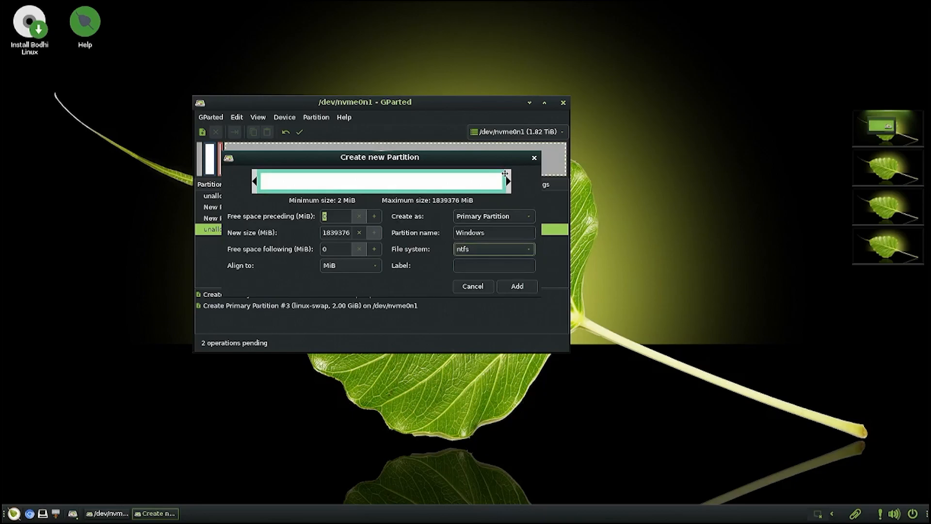
{"action": "left_click_drag", "start_coordinate": [503, 171], "coordinate": [341, 167]}
{"action": "double_click", "coordinate": [327, 233]}
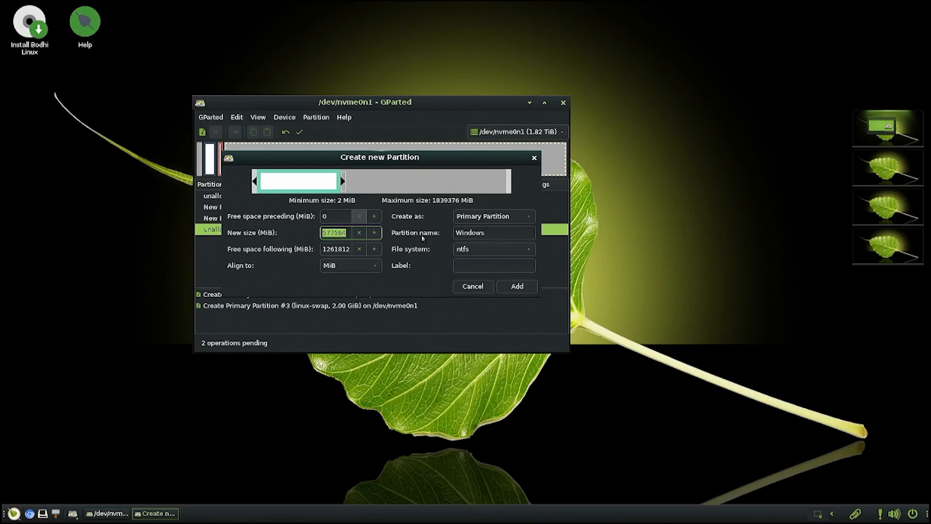
{"action": "type", "text": "60"}
{"action": "type", "text": "5"}
{"action": "type", "text": "600"}
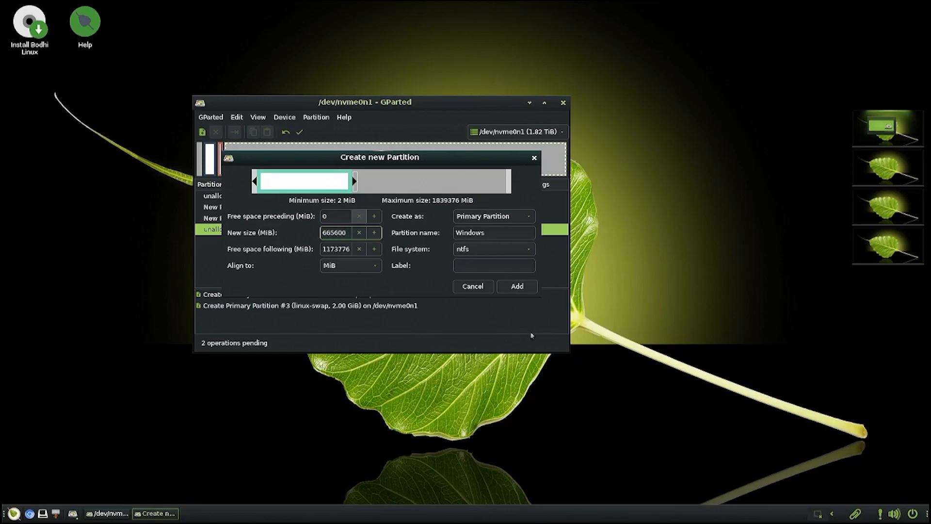
{"action": "left_click", "coordinate": [517, 286]}
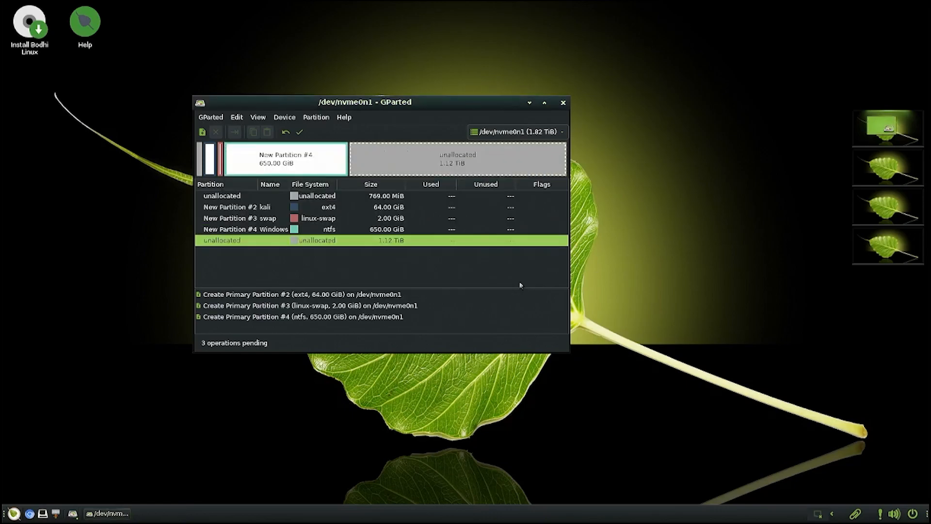
- Add a 1024000 MiB ntfs partition named Local Disk, leaving 146.27 GiB unallocated
{"action": "right_click", "coordinate": [270, 241]}
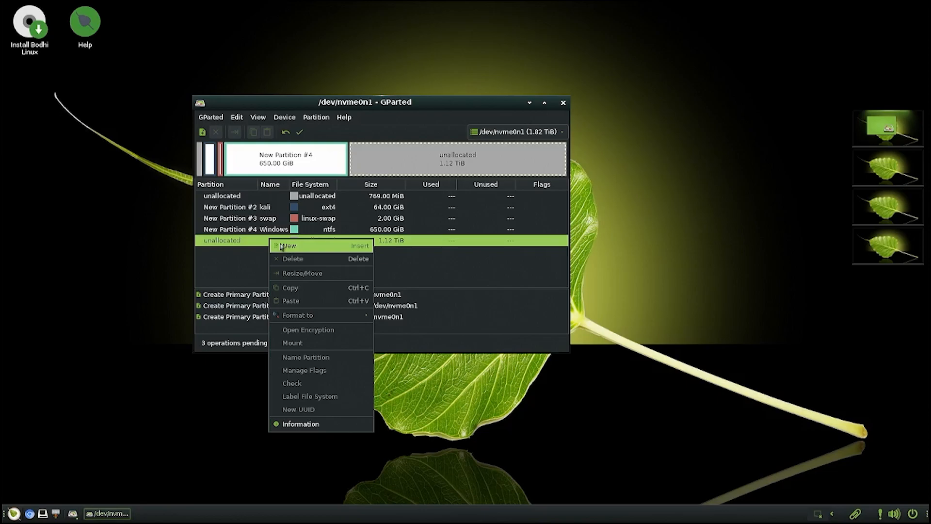
{"action": "left_click", "coordinate": [281, 246]}
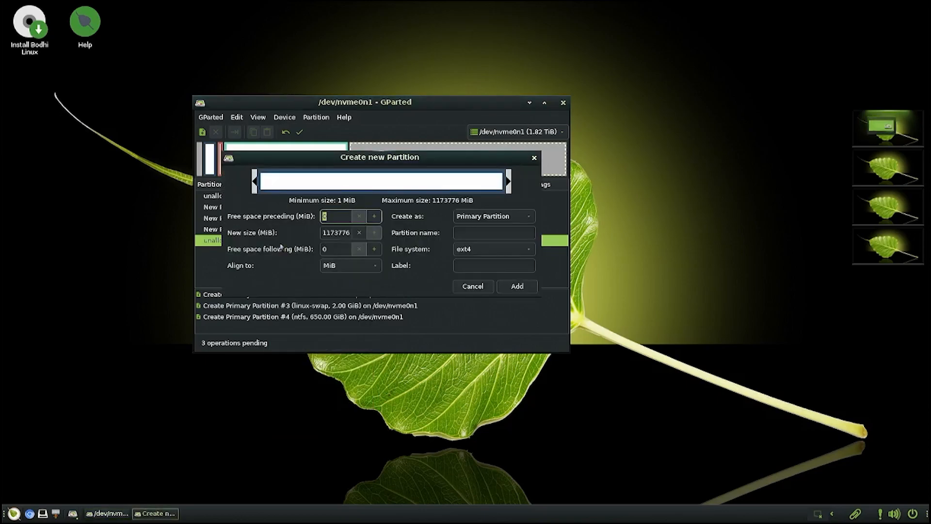
{"action": "left_click", "coordinate": [469, 252]}
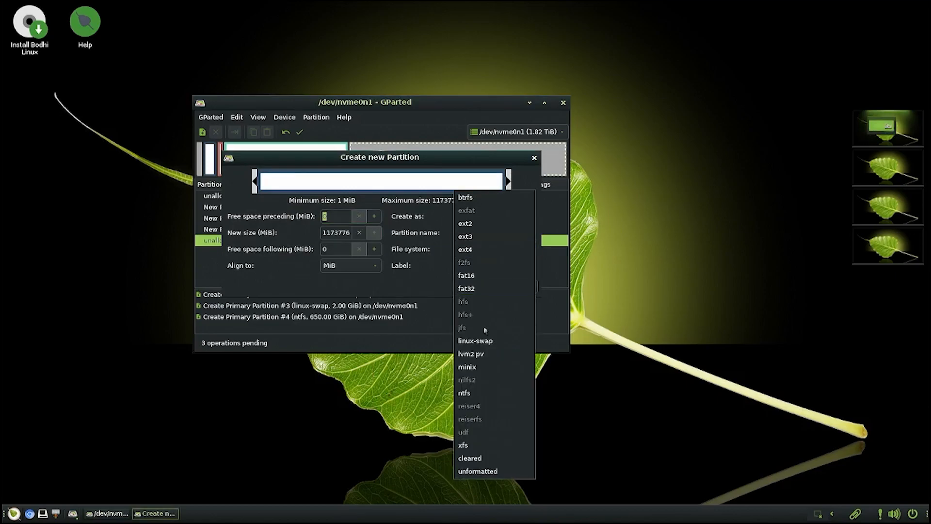
{"action": "left_click", "coordinate": [483, 393]}
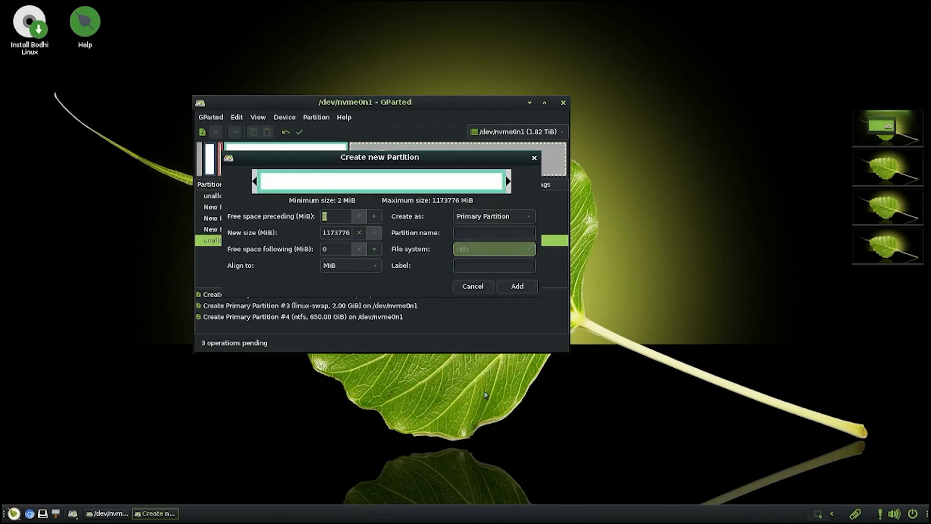
{"action": "left_click", "coordinate": [480, 231]}
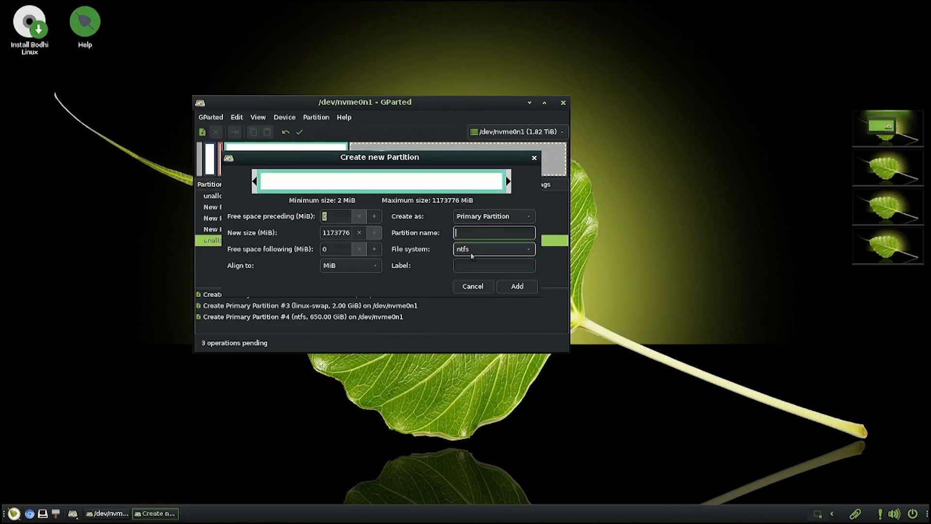
{"action": "type", "text": "Local Disk"}
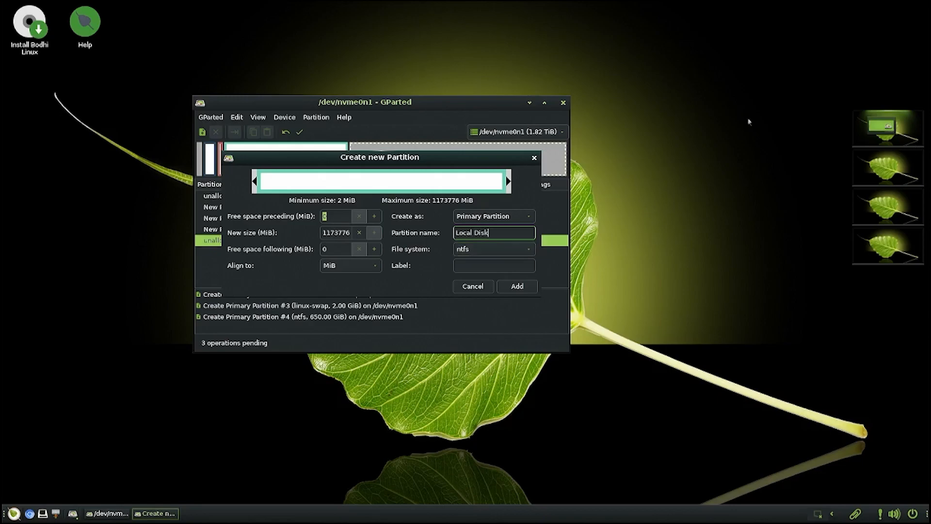
{"action": "left_click", "coordinate": [350, 236]}
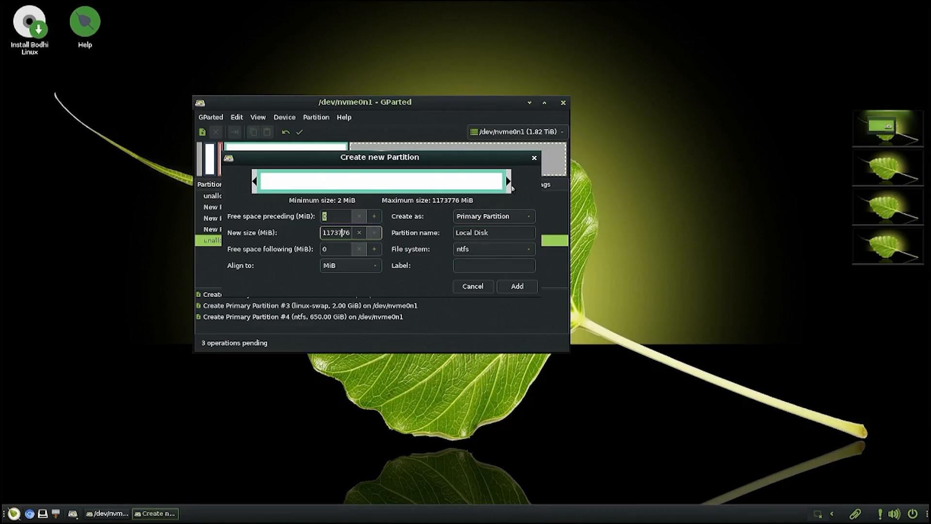
{"action": "left_click_drag", "start_coordinate": [509, 184], "coordinate": [480, 185]}
{"action": "left_click_drag", "start_coordinate": [350, 234], "coordinate": [338, 234]}
{"action": "double_click", "coordinate": [338, 234]}
{"action": "type", "text": "1024"}
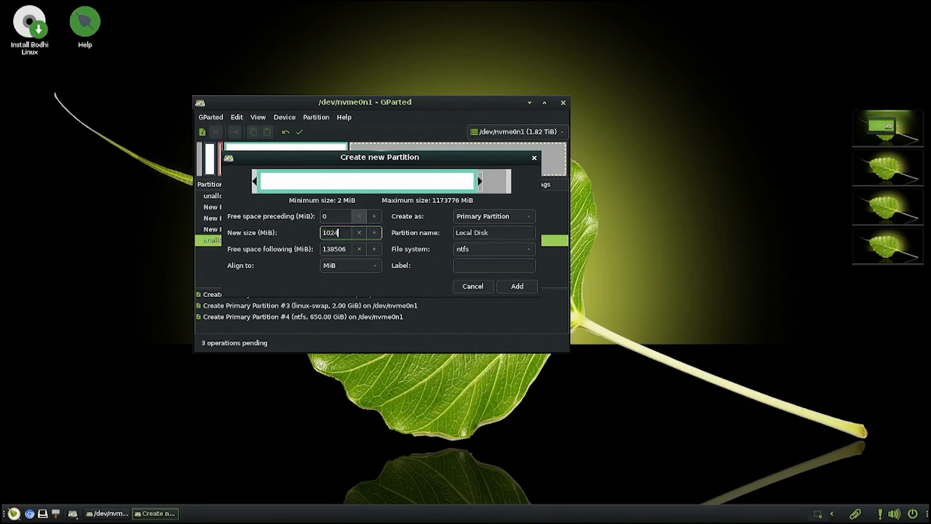
{"action": "type", "text": "000"}
{"action": "left_click", "coordinate": [509, 287]}
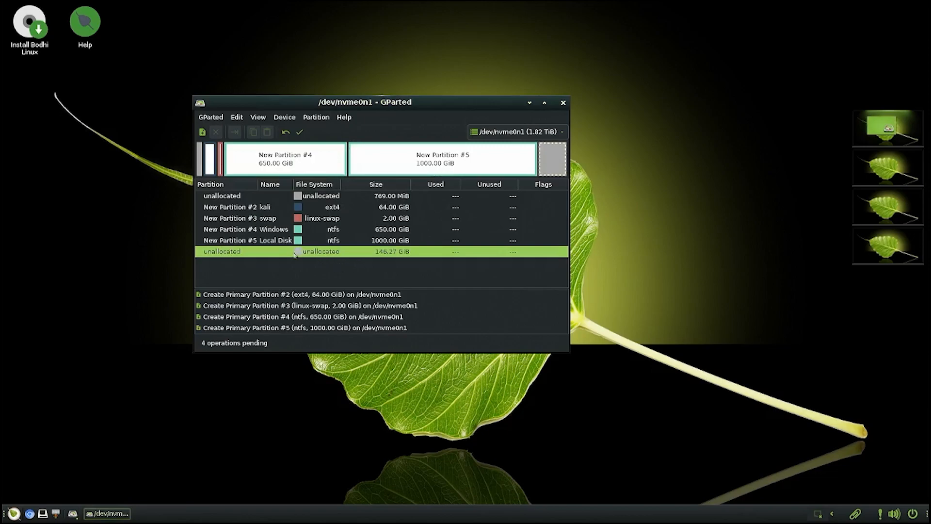
- Add an ext4 partition named Android Bliss OS using all remaining 146.27 GiB
{"action": "right_click", "coordinate": [302, 256]}
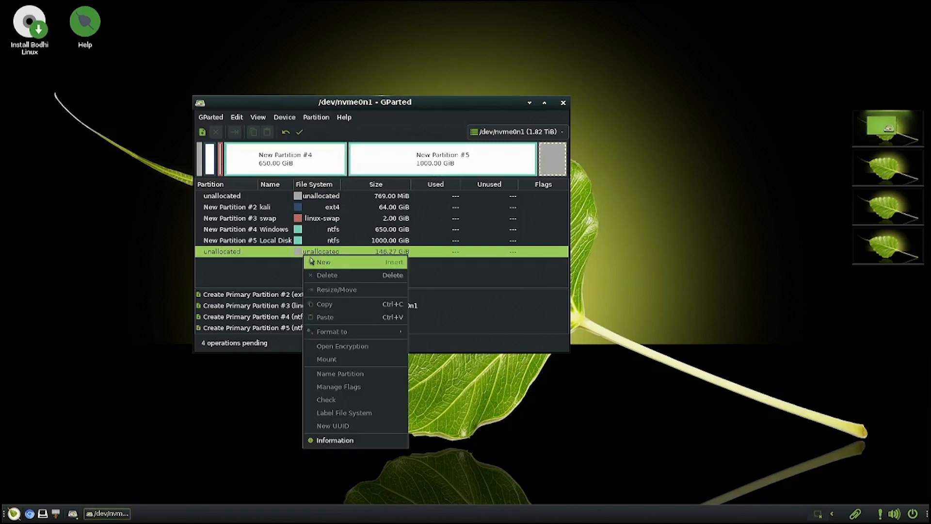
{"action": "left_click", "coordinate": [313, 261]}
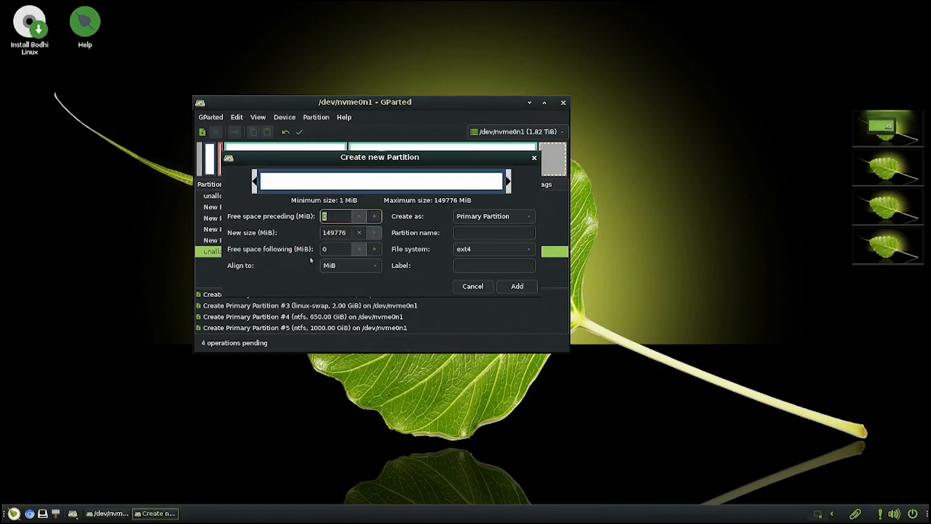
{"action": "left_click", "coordinate": [460, 232]}
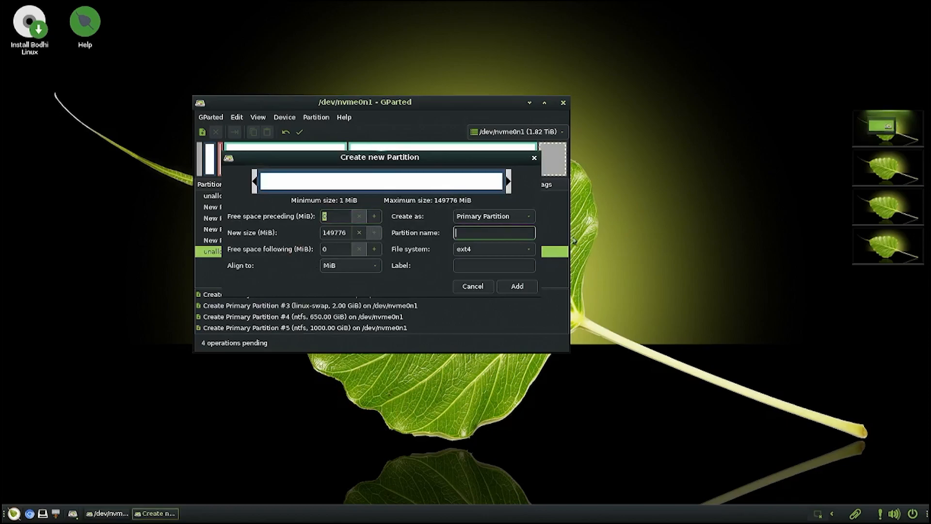
{"action": "type", "text": "Android Bliss OS"}
{"action": "left_click", "coordinate": [526, 288]}
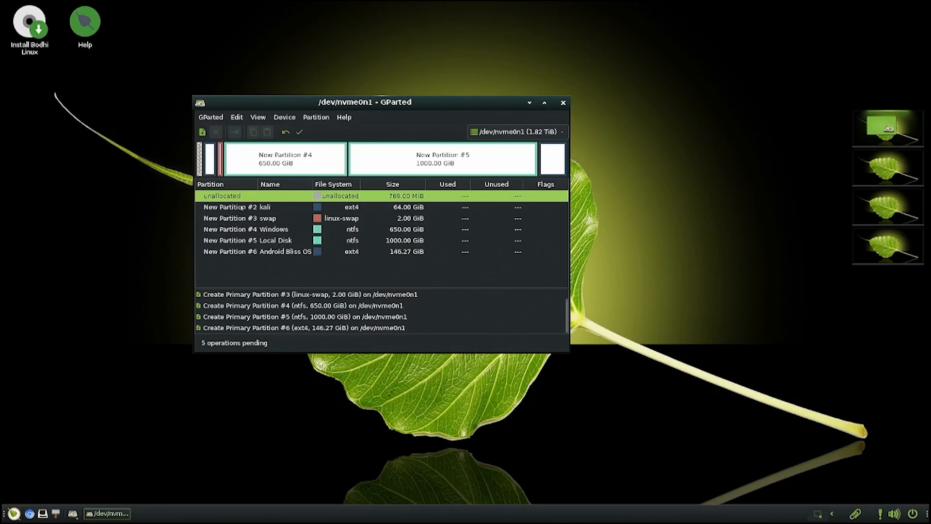
- Review the queued kali, swap, Windows, Local Disk and Android Bliss OS partitions
{"action": "left_click", "coordinate": [258, 208]}
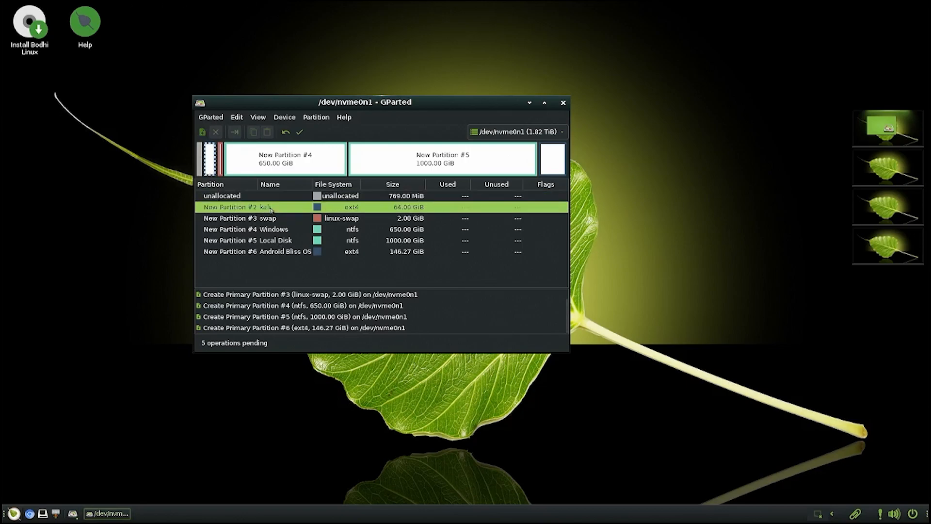
{"action": "left_click", "coordinate": [298, 219]}
{"action": "left_click", "coordinate": [293, 231]}
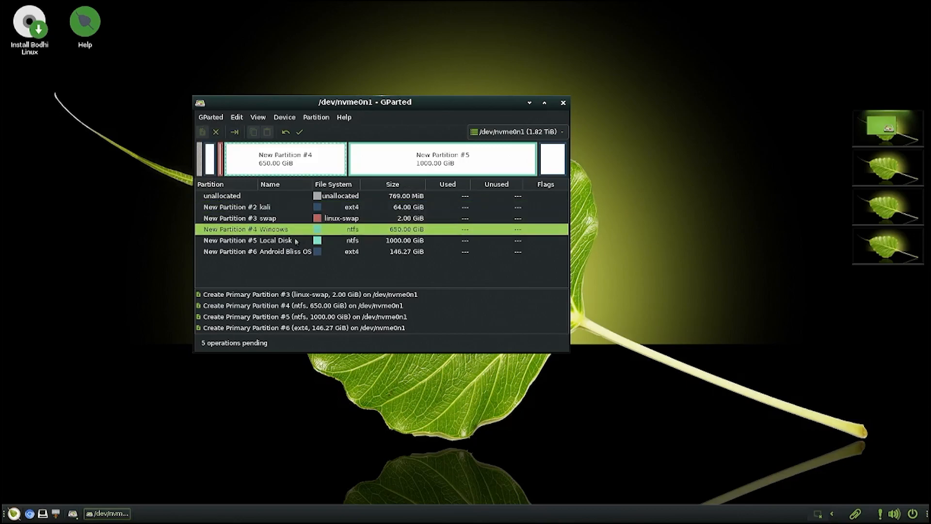
{"action": "left_click", "coordinate": [297, 241]}
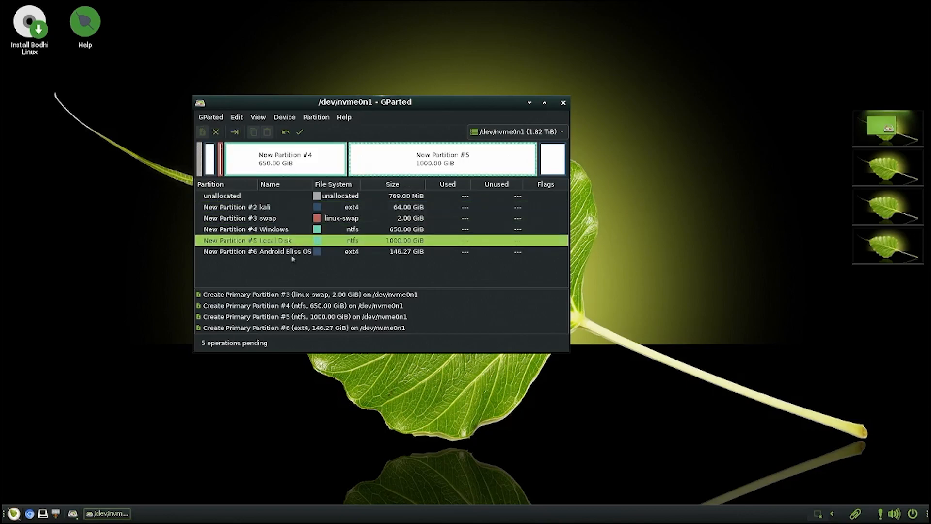
{"action": "left_click", "coordinate": [292, 256]}
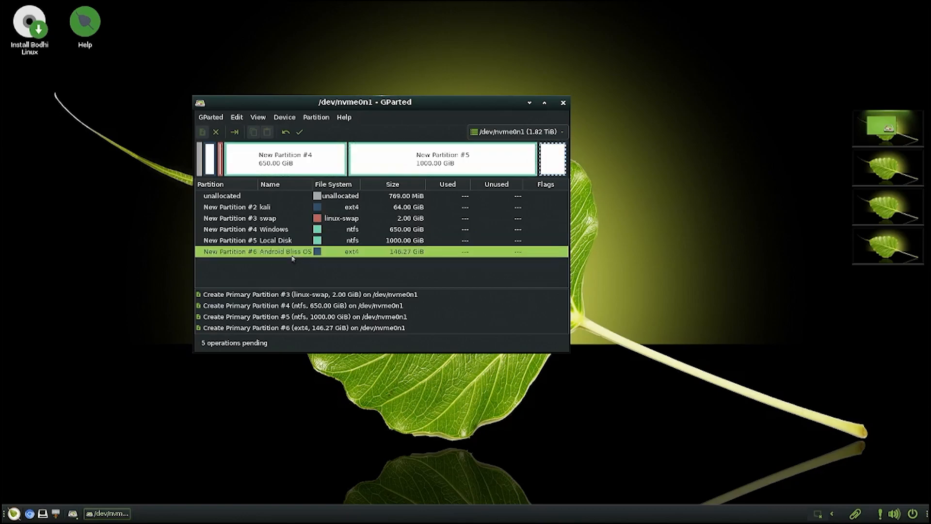
- On /dev/sda, add an ntfs partition named Local Disk spanning all 447.13 GiB
{"action": "left_click", "coordinate": [546, 127]}
{"action": "left_click", "coordinate": [514, 147]}
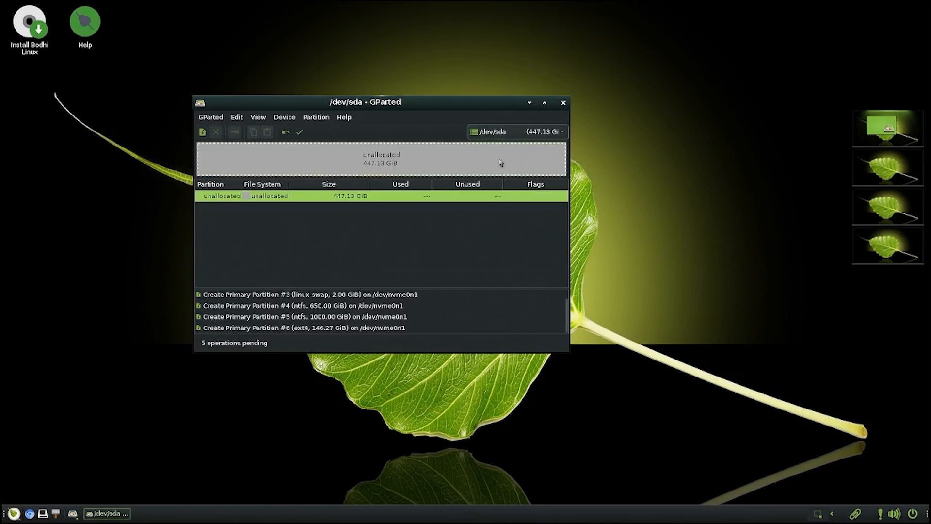
{"action": "right_click", "coordinate": [315, 196]}
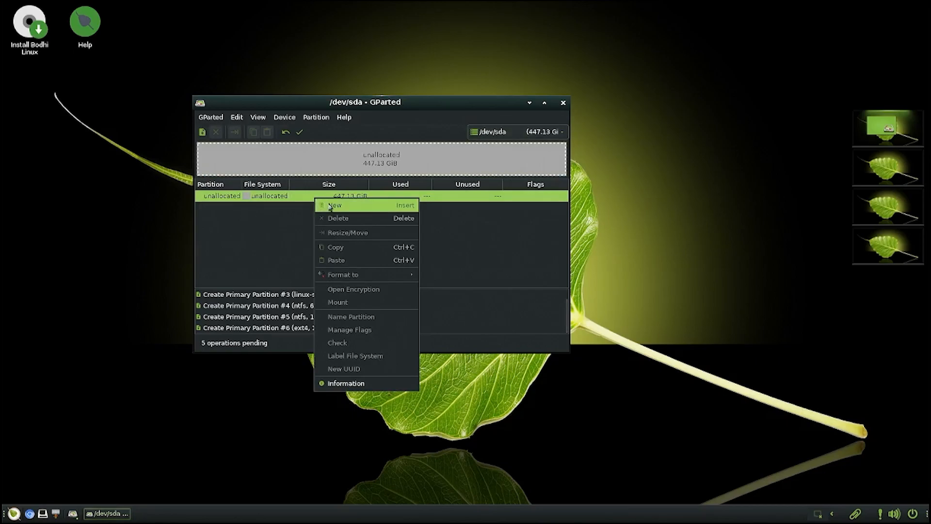
{"action": "left_click", "coordinate": [328, 203]}
{"action": "left_click", "coordinate": [493, 249]}
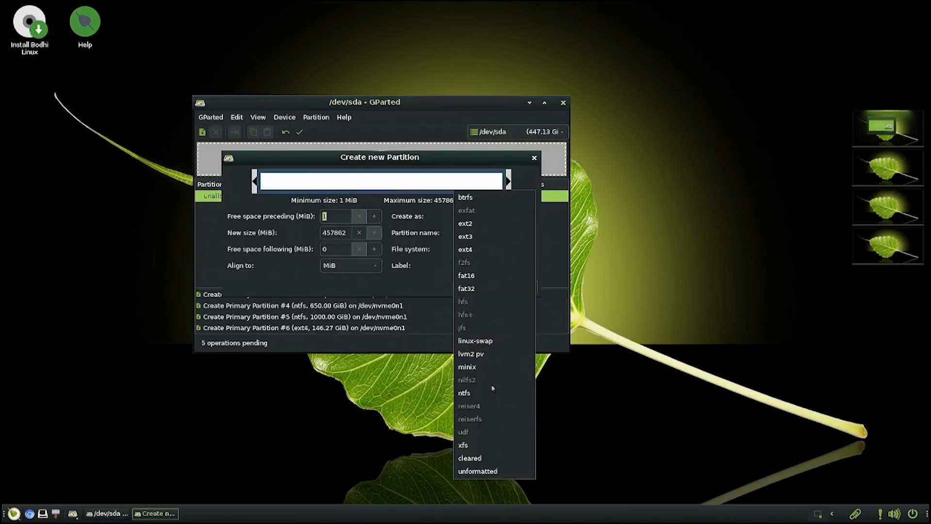
{"action": "left_click", "coordinate": [494, 393]}
{"action": "left_click", "coordinate": [503, 230]}
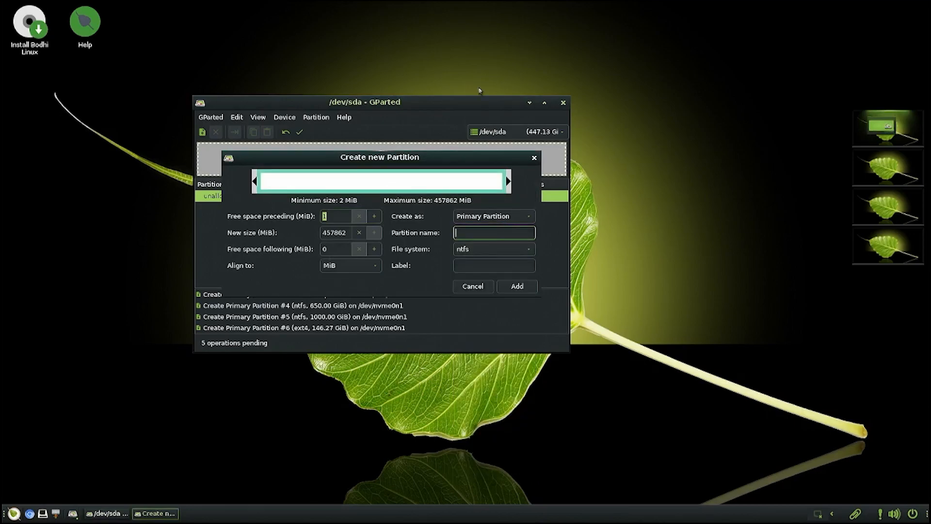
{"action": "type", "text": "Local Disk"}
{"action": "left_click", "coordinate": [528, 289]}
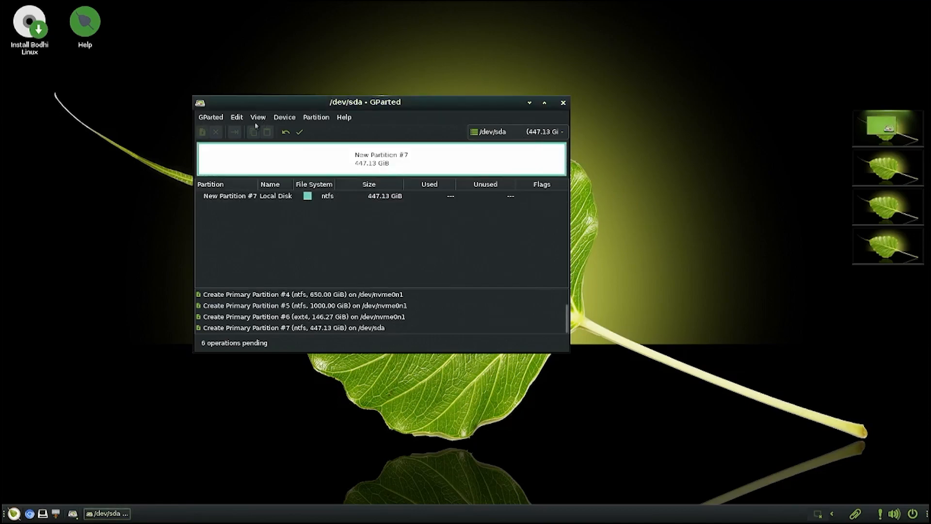
- Back on /dev/nvme0n1, apply all six pending operations despite the data-loss warning
{"action": "left_click", "coordinate": [535, 135]}
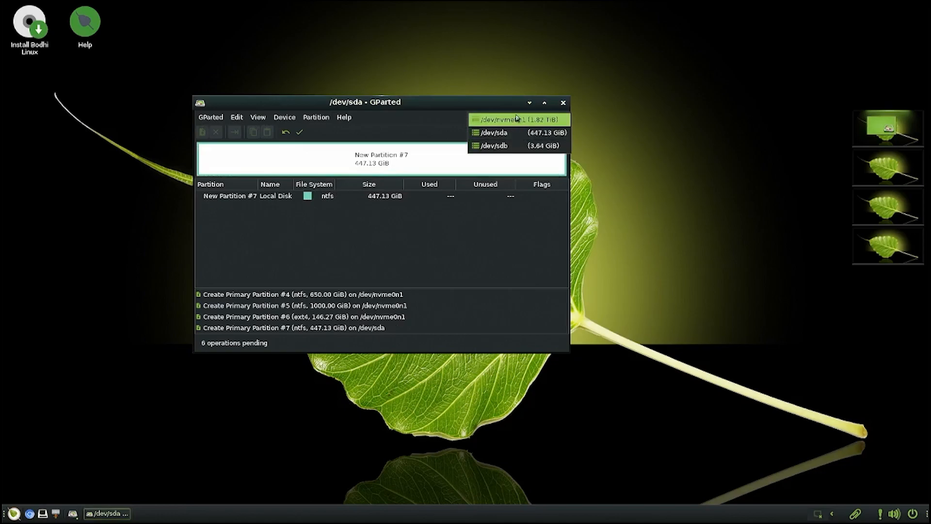
{"action": "left_click", "coordinate": [516, 117]}
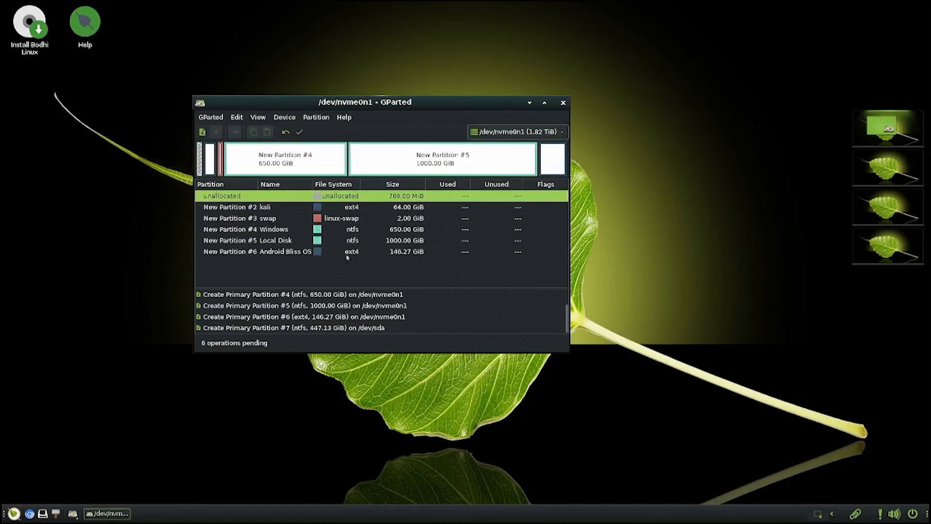
{"action": "left_click", "coordinate": [301, 134]}
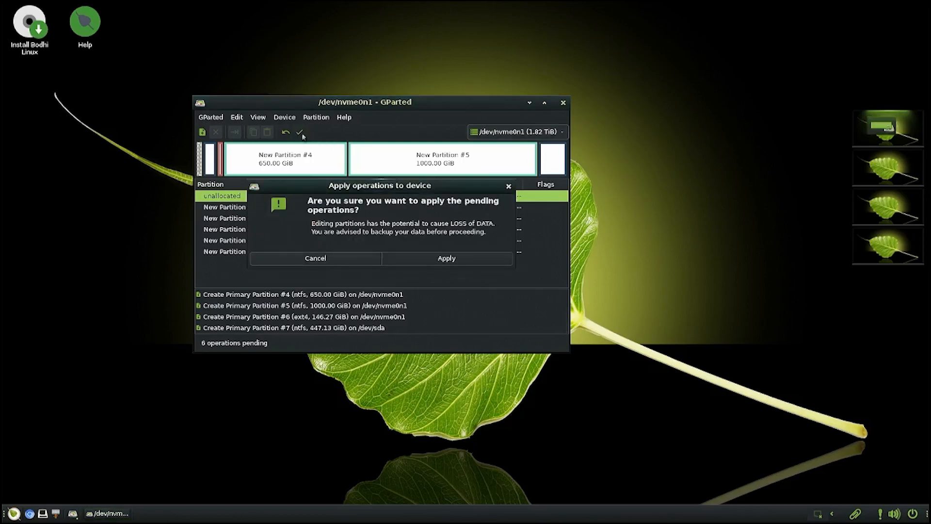
{"action": "left_click", "coordinate": [447, 265]}
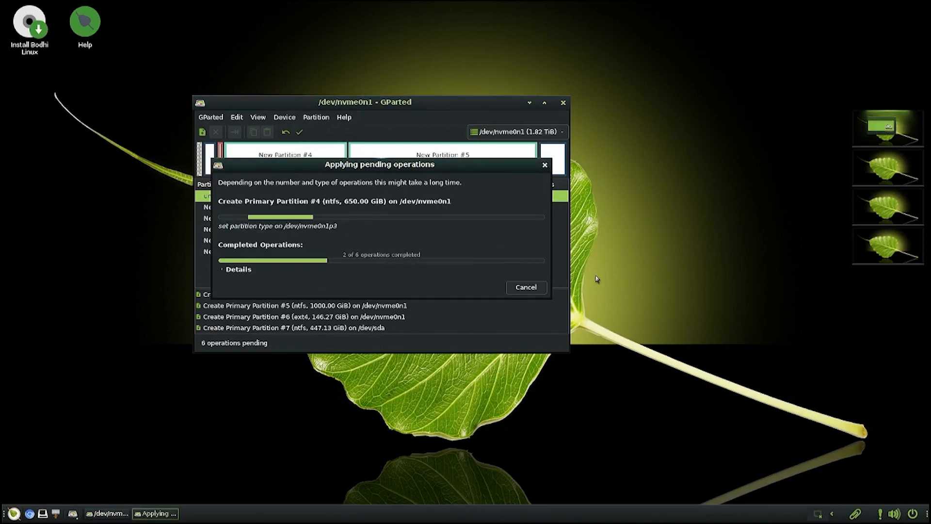
{"action": "left_click", "coordinate": [526, 287]}
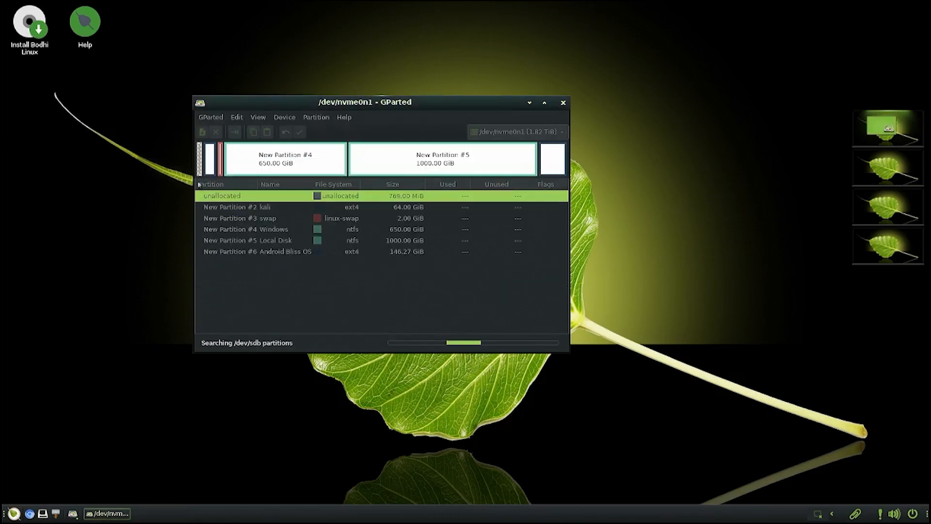
- Inspect the newly created partitions on /dev/nvme0n1
{"action": "left_click", "coordinate": [349, 228]}
{"action": "left_click", "coordinate": [334, 240]}
{"action": "left_click", "coordinate": [334, 251]}
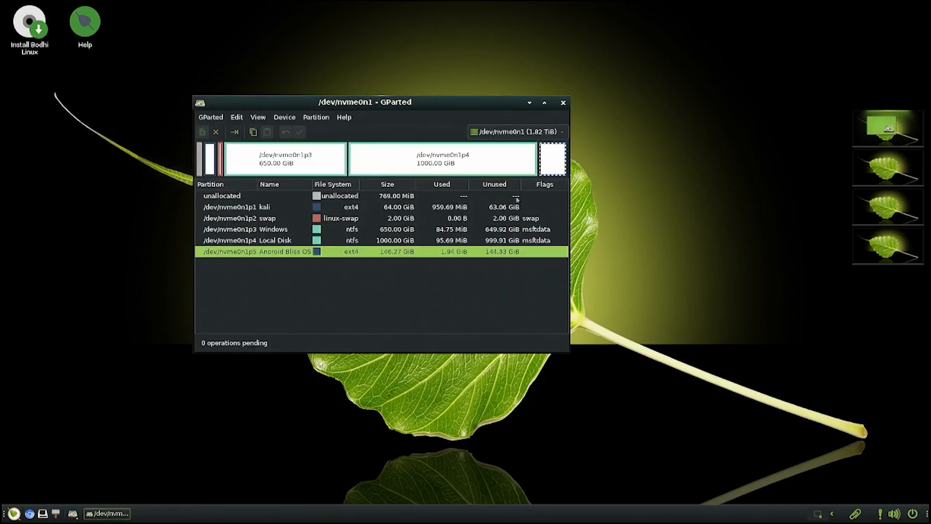
- Quit GParted and reboot Bodhi Linux, confirming at the splash once the install media is removed
{"action": "left_click", "coordinate": [562, 102]}
{"action": "left_click", "coordinate": [14, 513]}
{"action": "left_click", "coordinate": [29, 502]}
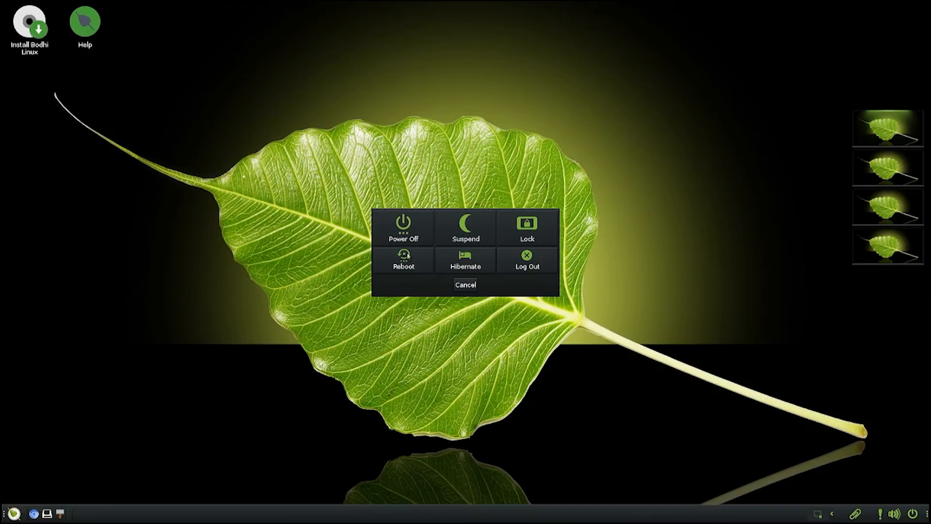
{"action": "left_click", "coordinate": [402, 228]}
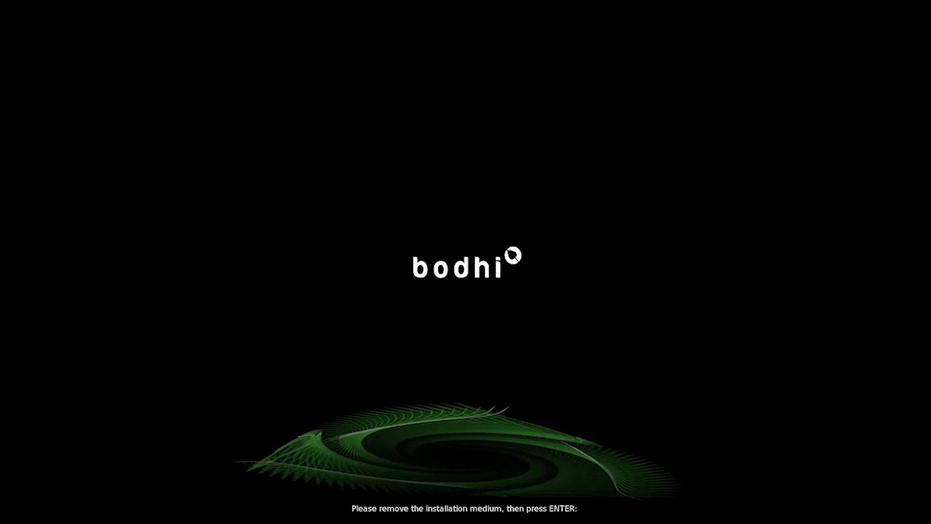
{"action": "key", "text": "Return"}
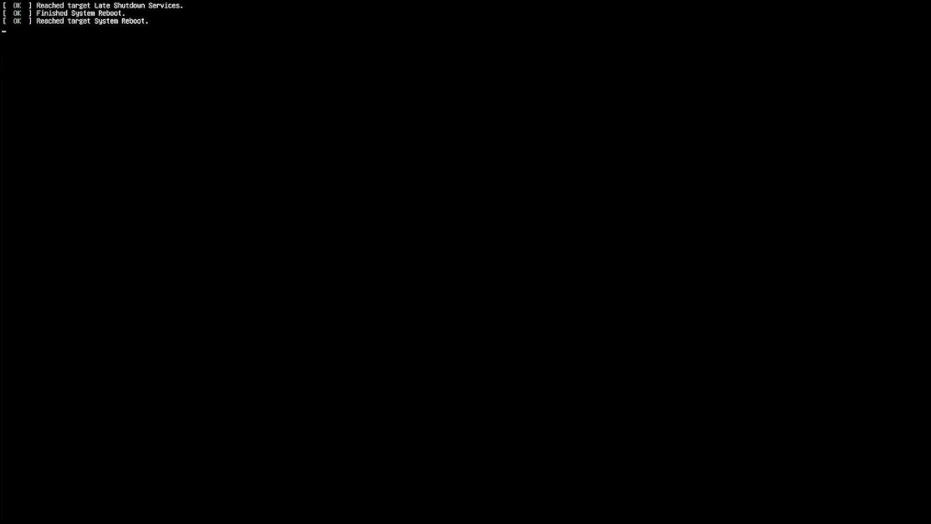
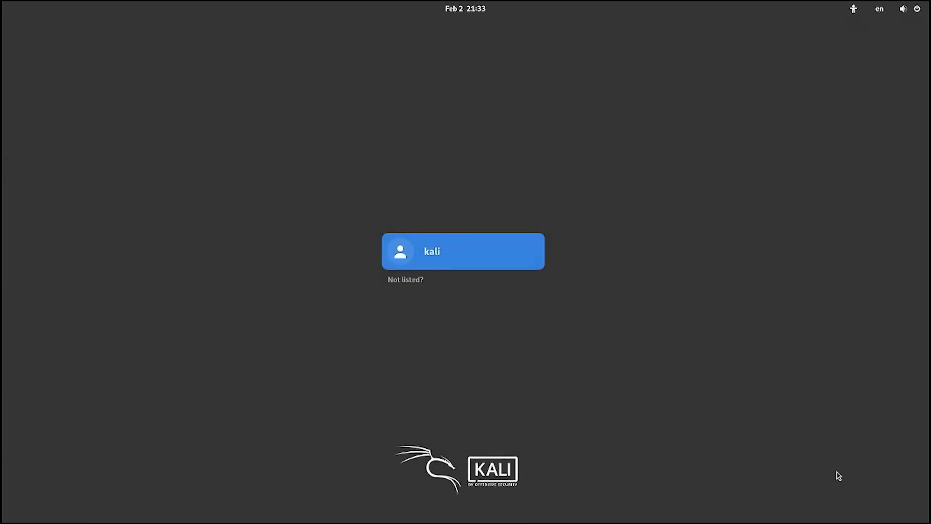
- Sign in to the kali account with its password
{"action": "key", "text": "Return"}
{"action": "type", "text": "kali"}
{"action": "key", "text": "Return"}
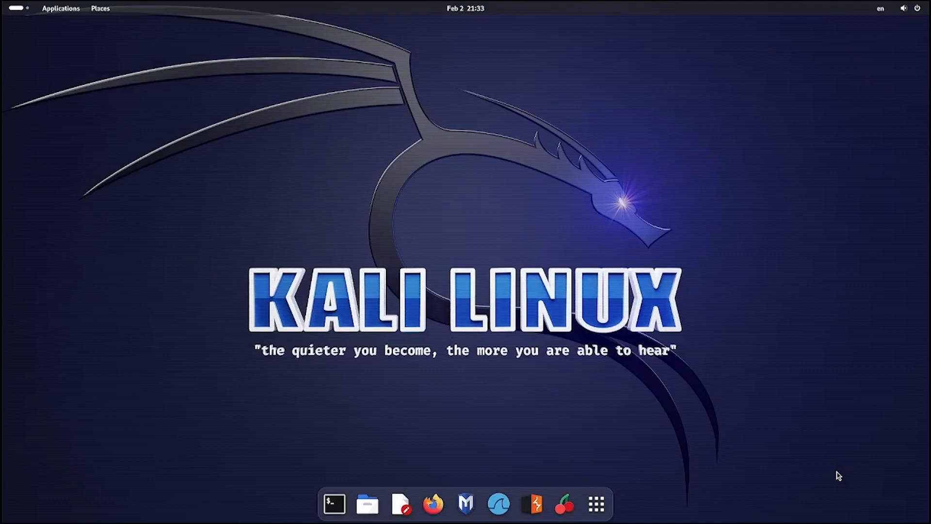
- Connect to the Mi 11X Wi-Fi network using its password
{"action": "left_click", "coordinate": [927, 7]}
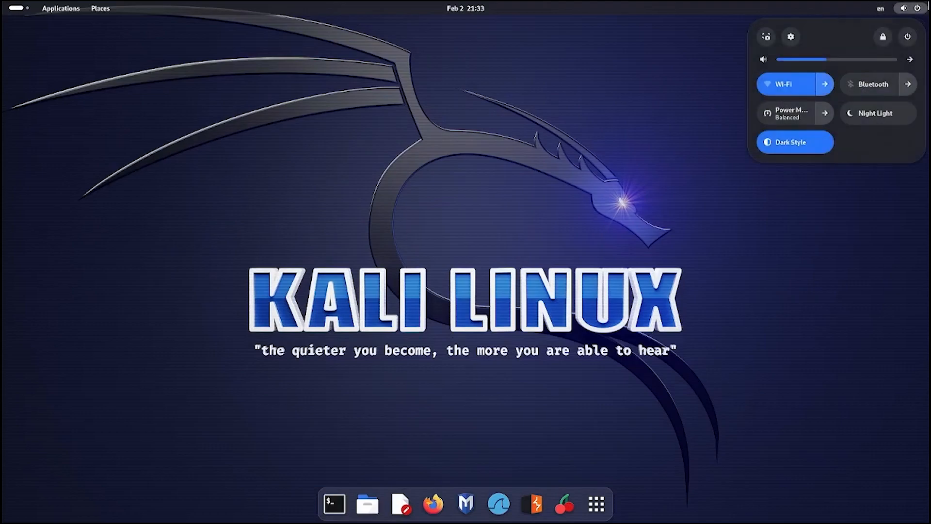
{"action": "left_click", "coordinate": [824, 84]}
{"action": "left_click", "coordinate": [795, 141]}
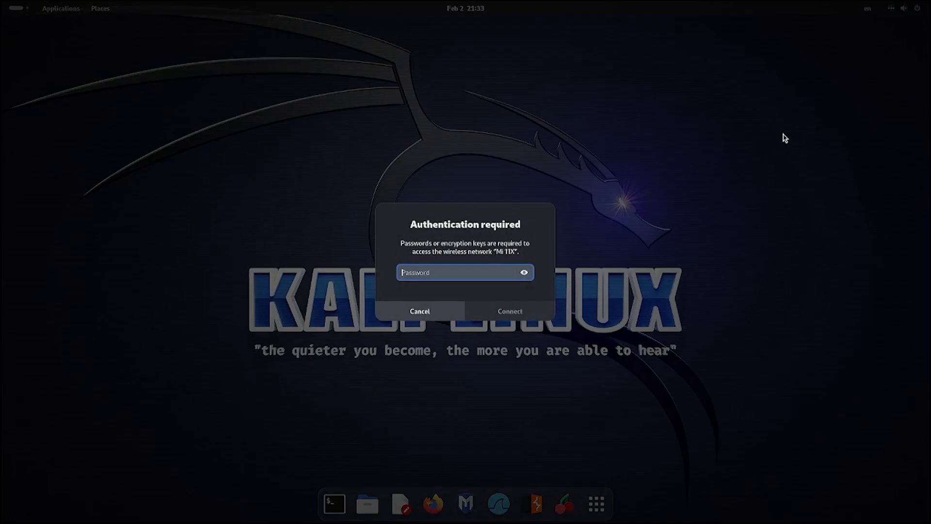
{"action": "type", "text": "••••••••"}
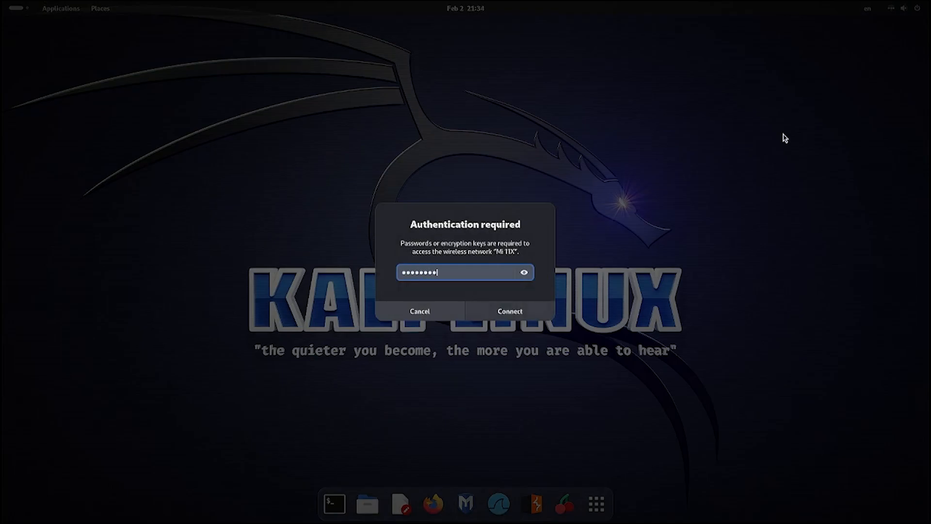
{"action": "key", "text": "Return"}
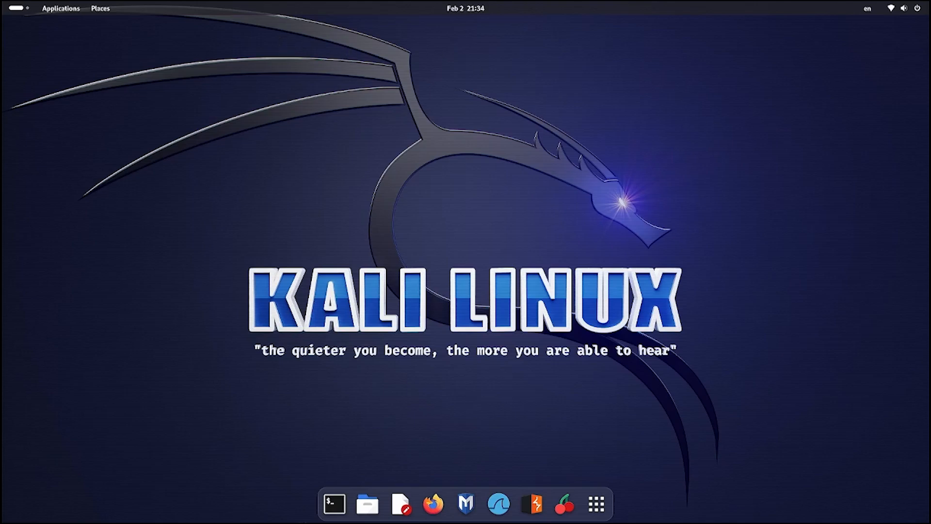
- In a new Terminal, run sudo apt update (1177 upgradable) and start the nautilus-admin install command
{"action": "left_click", "coordinate": [334, 504]}
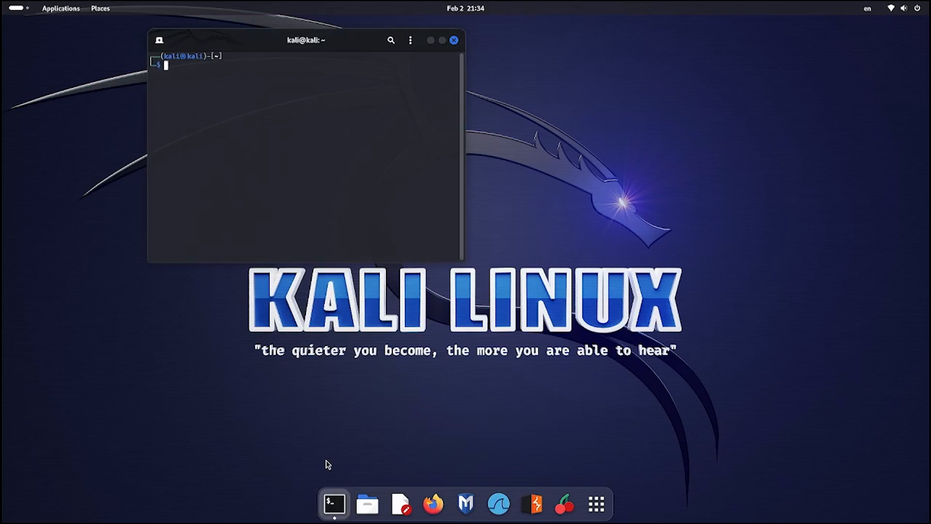
{"action": "type", "text": "sudo apt "}
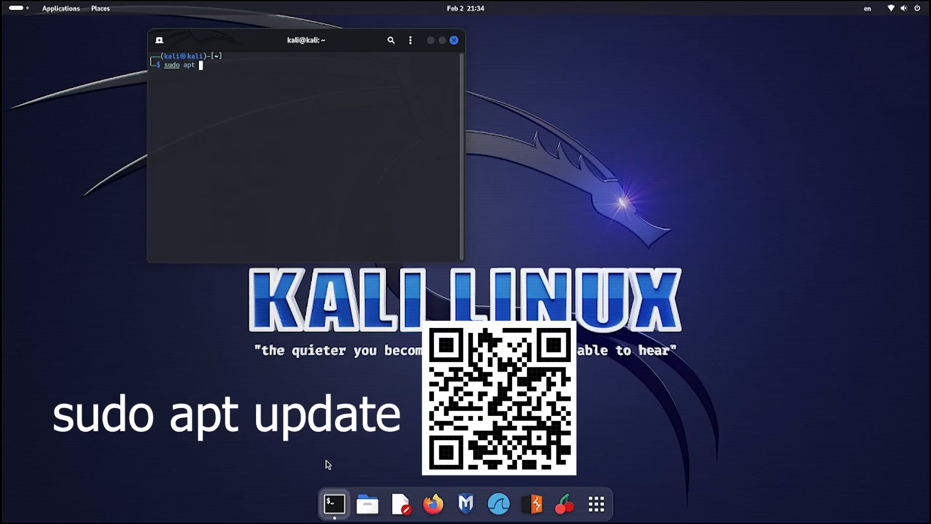
{"action": "type", "text": "update"}
{"action": "key", "text": "Return"}
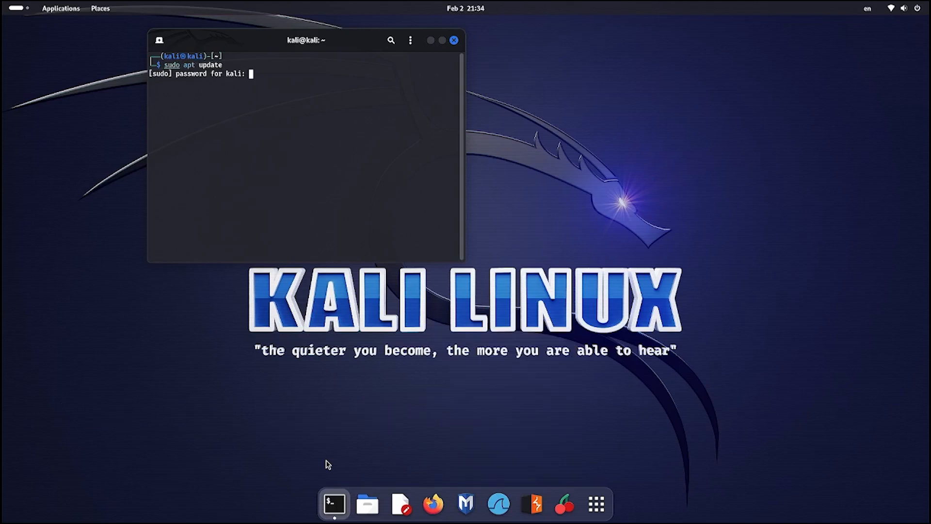
{"action": "key", "text": "Return"}
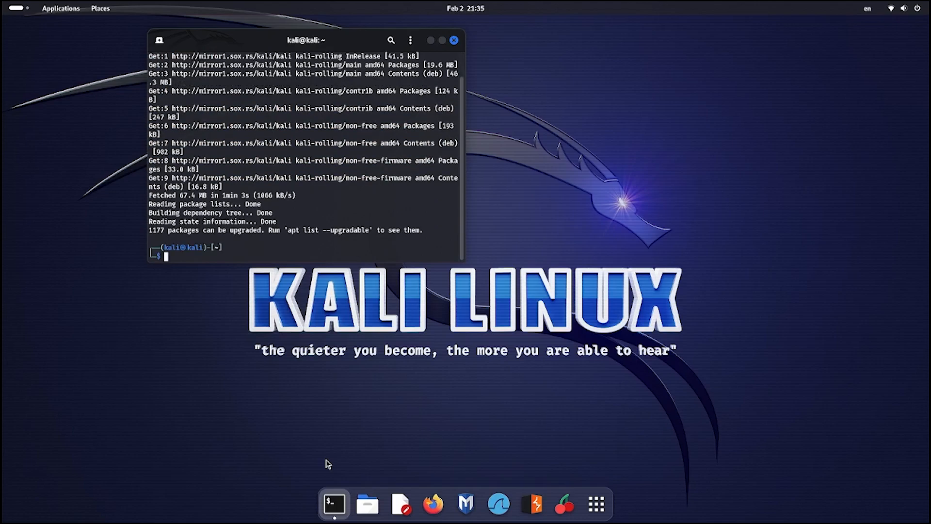
{"action": "type", "text": "sudo apt install natuuti"}
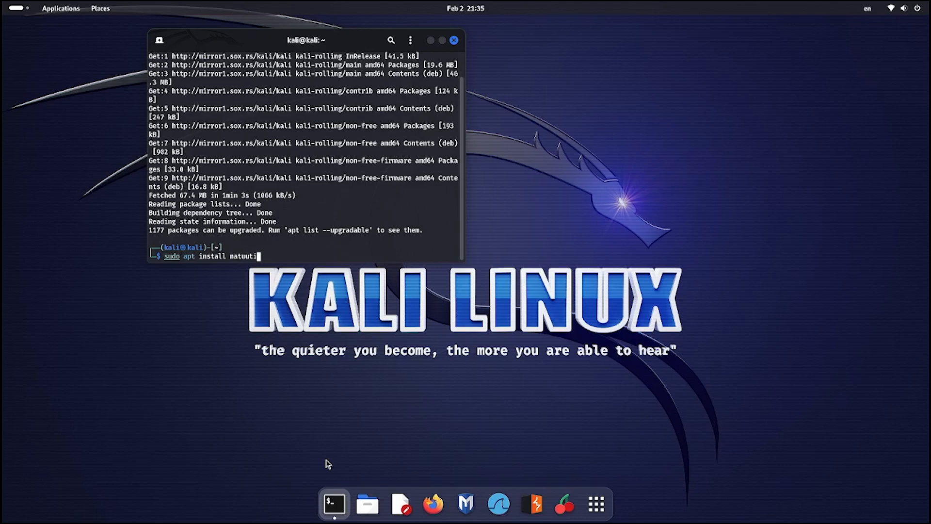
{"action": "type", "text": "lus-admi"}
- Correct the package-name typo and install nautilus-admin, accepting the listed packages
{"action": "key", "text": "Left"}
{"action": "key", "text": "Left"}
{"action": "key", "text": "Left"}
{"action": "key", "text": "Left"}
{"action": "key", "text": "Left"}
{"action": "key", "text": "Left"}
{"action": "key", "text": "Left"}
{"action": "key", "text": "Left"}
{"action": "key", "text": "Left"}
{"action": "key", "text": "Left"}
{"action": "key", "text": "Left"}
{"action": "key", "text": "Left"}
{"action": "key", "text": "BackSpace"}
{"action": "key", "text": "BackSpace"}
{"action": "key", "text": "Return"}
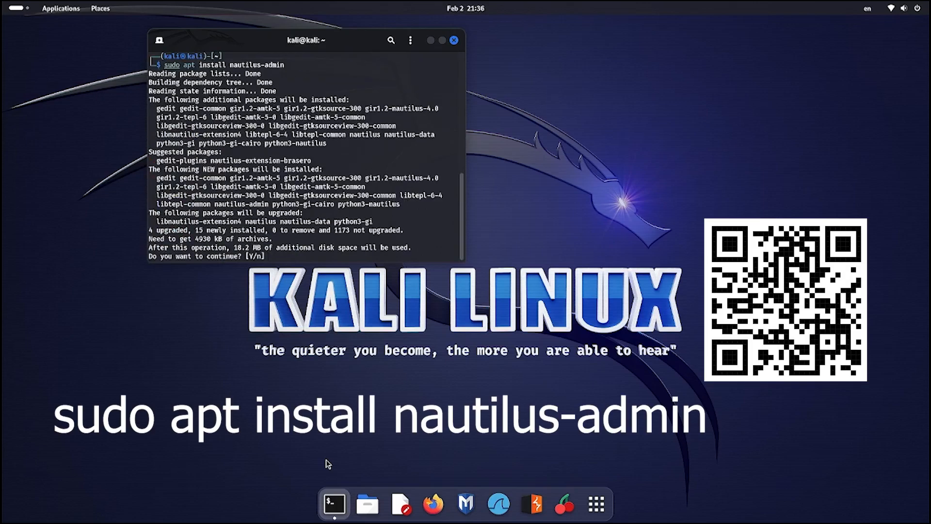
{"action": "key", "text": "Return"}
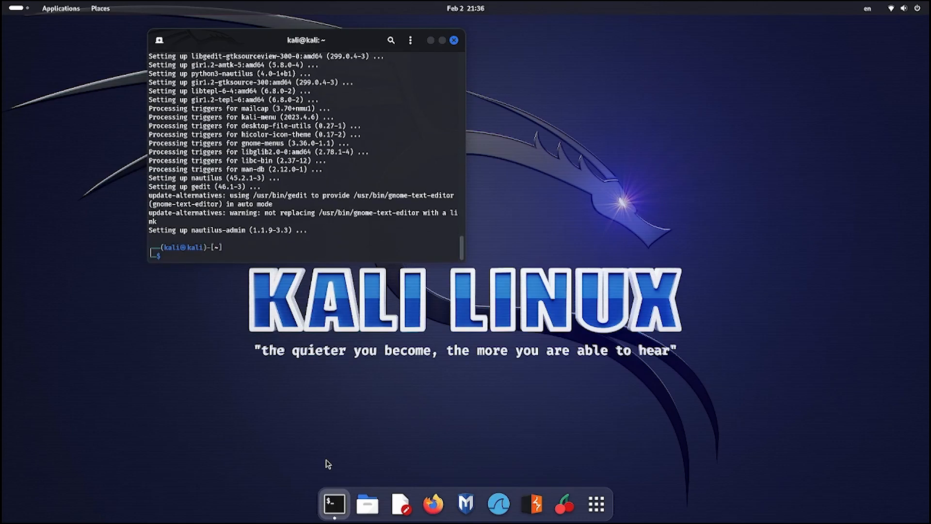
- Install refind with apt, letting it install to the EFI System Partition, then close Terminal
{"action": "key", "text": "Up"}
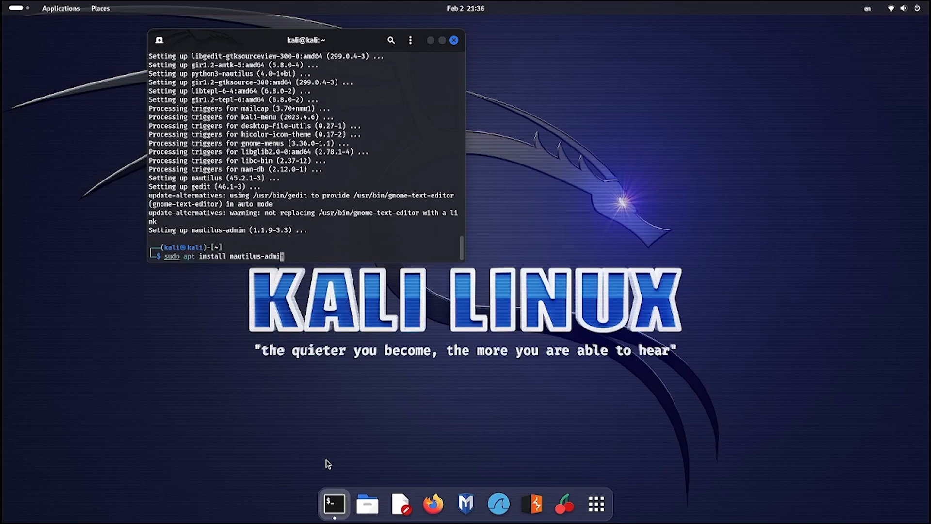
{"action": "key", "text": "Left"}
{"action": "key", "text": "Left"}
{"action": "key", "text": "Left"}
{"action": "key", "text": "Left"}
{"action": "key", "text": "Left"}
{"action": "key", "text": "Left"}
{"action": "key", "text": "Left"}
{"action": "key", "text": "Left"}
{"action": "key", "text": "Left"}
{"action": "key", "text": "Left"}
{"action": "key", "text": "Left"}
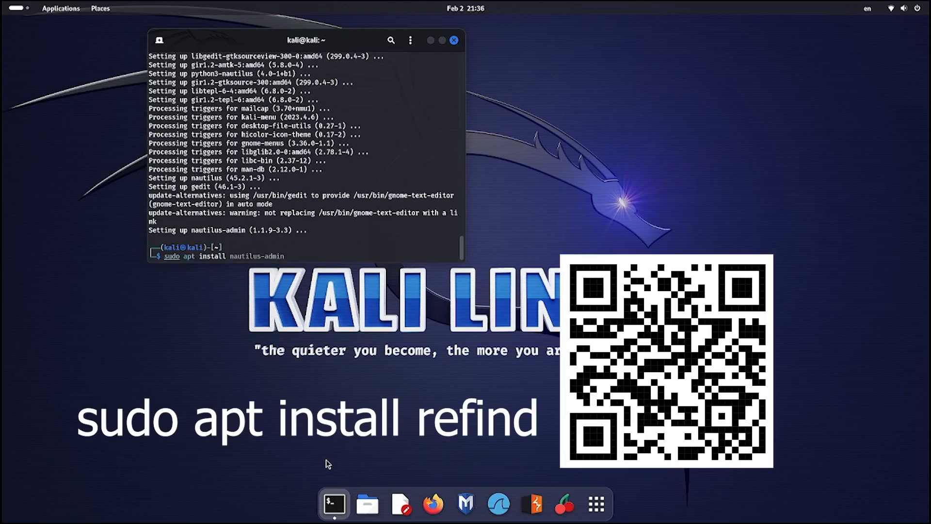
{"action": "key", "text": "ctrl+k"}
{"action": "type", "text": "refindf"}
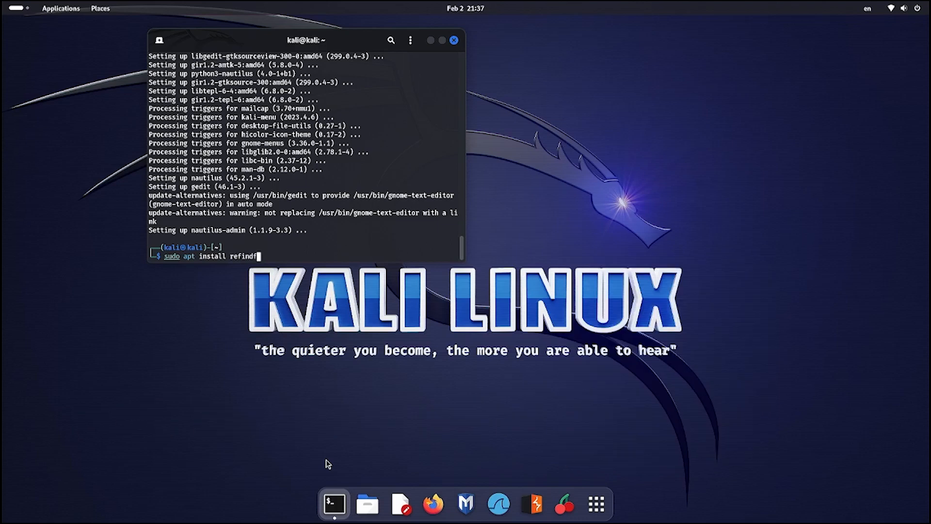
{"action": "key", "text": "BackSpace"}
{"action": "key", "text": "Return"}
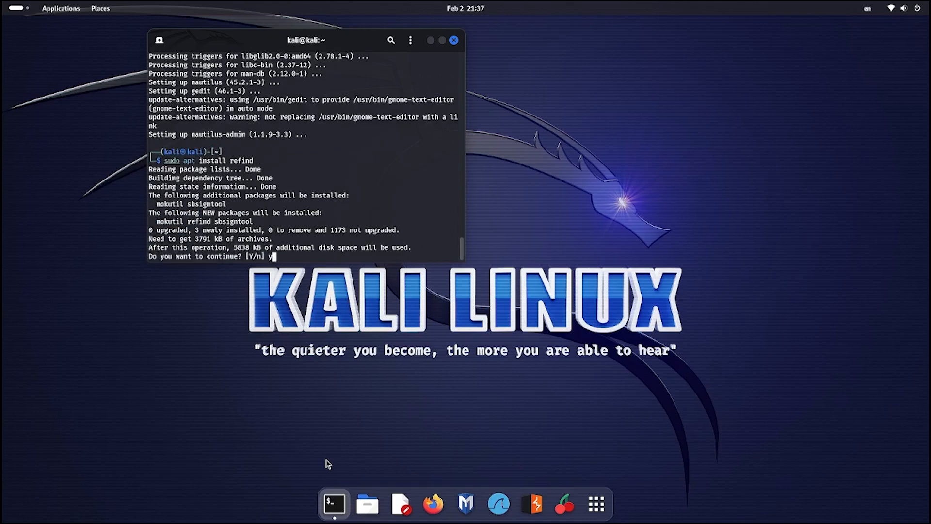
{"action": "type", "text": "y"}
{"action": "key", "text": "Return"}
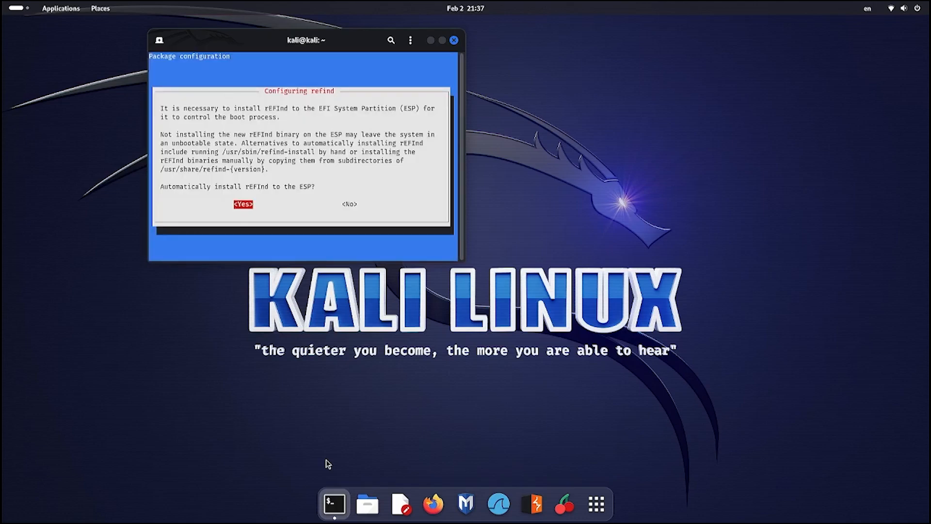
{"action": "key", "text": "Return"}
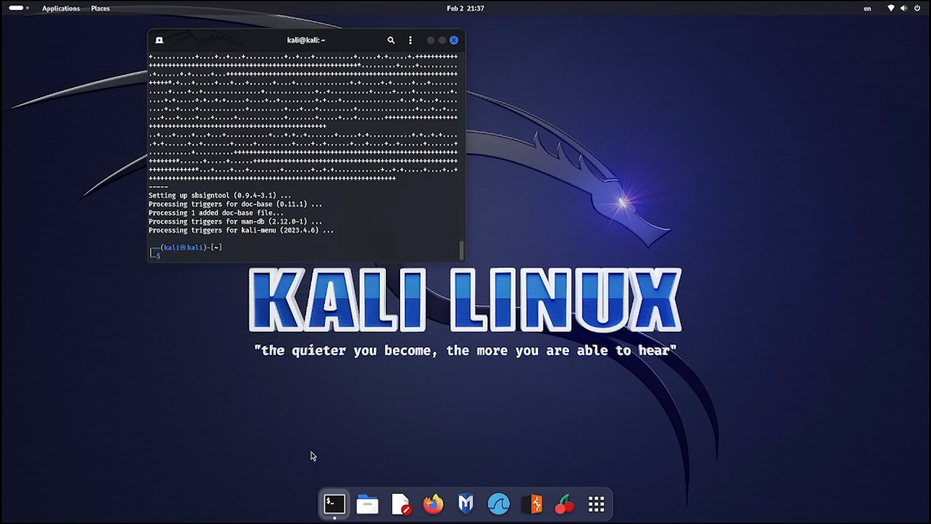
{"action": "left_click", "coordinate": [454, 40]}
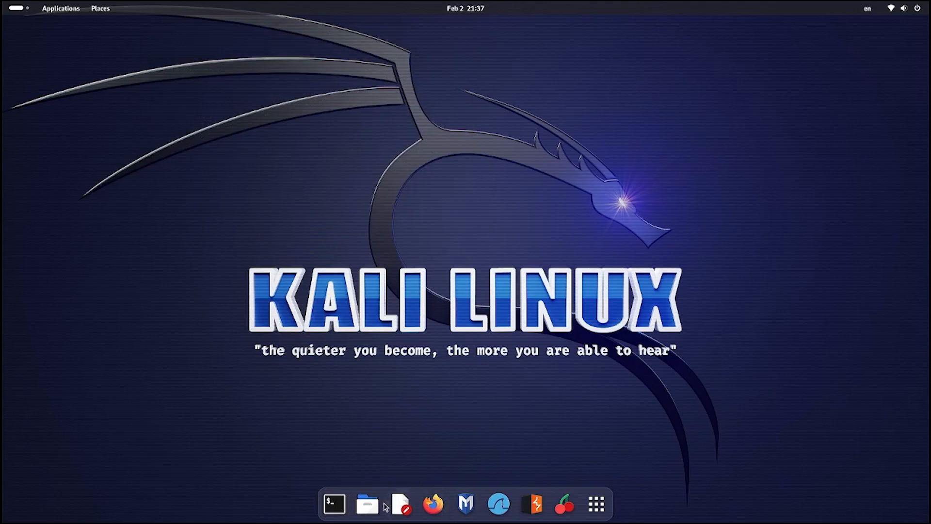
- In Files, open the Kali drive's boot folder and open efi as administrator
{"action": "left_click", "coordinate": [367, 504]}
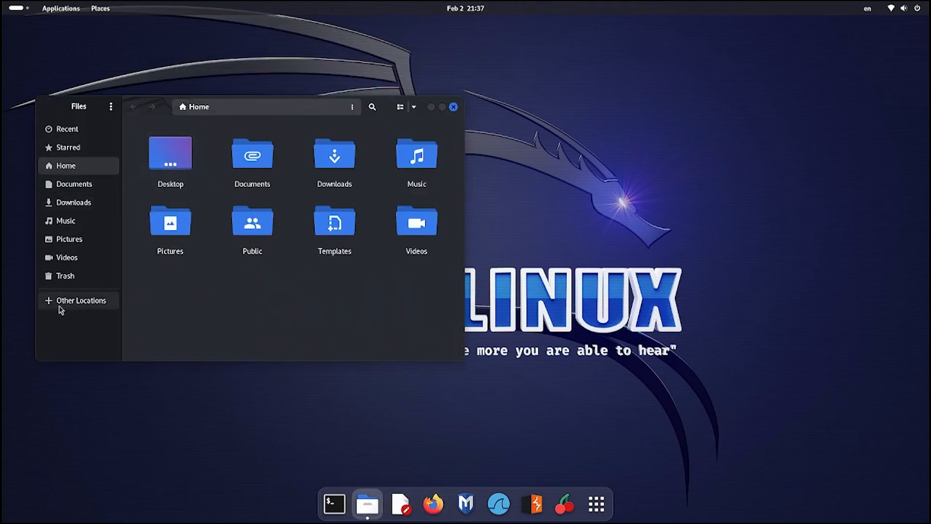
{"action": "left_click", "coordinate": [60, 304]}
{"action": "left_click", "coordinate": [160, 148]}
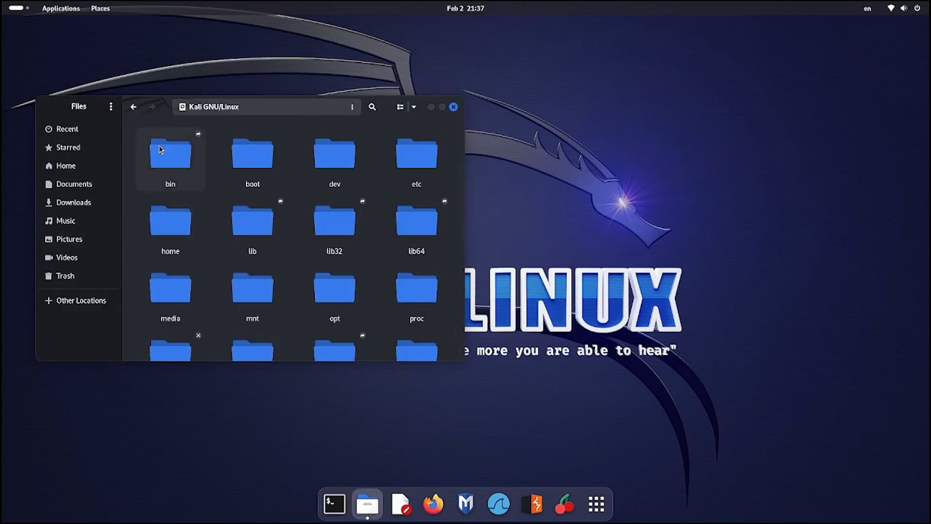
{"action": "double_click", "coordinate": [227, 159]}
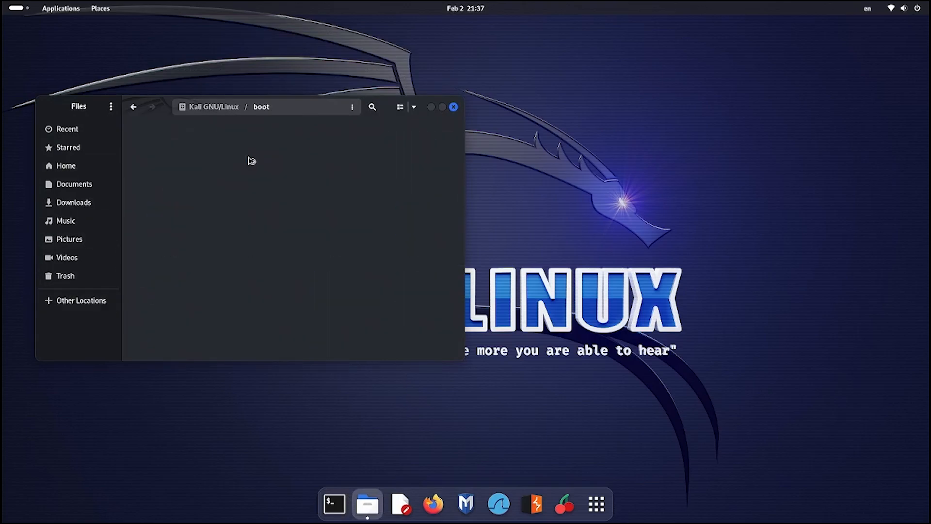
{"action": "right_click", "coordinate": [165, 160]}
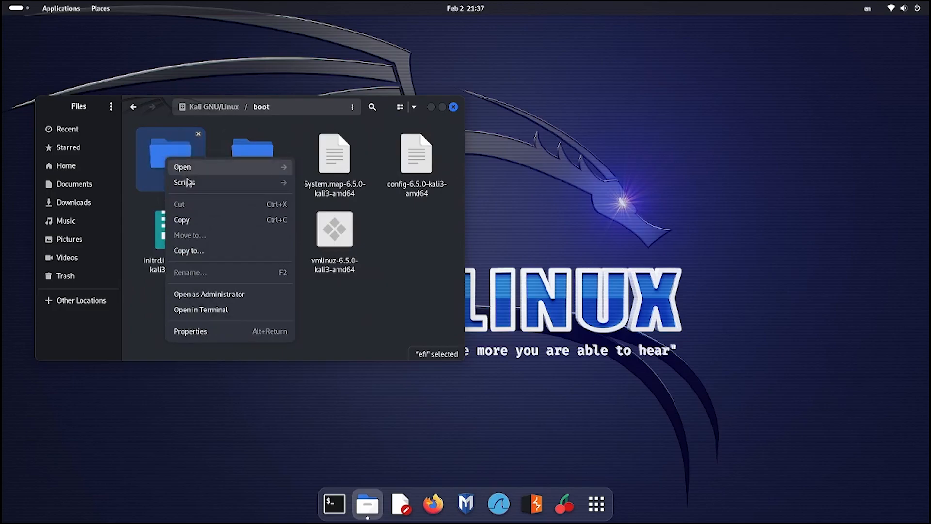
{"action": "left_click", "coordinate": [218, 300]}
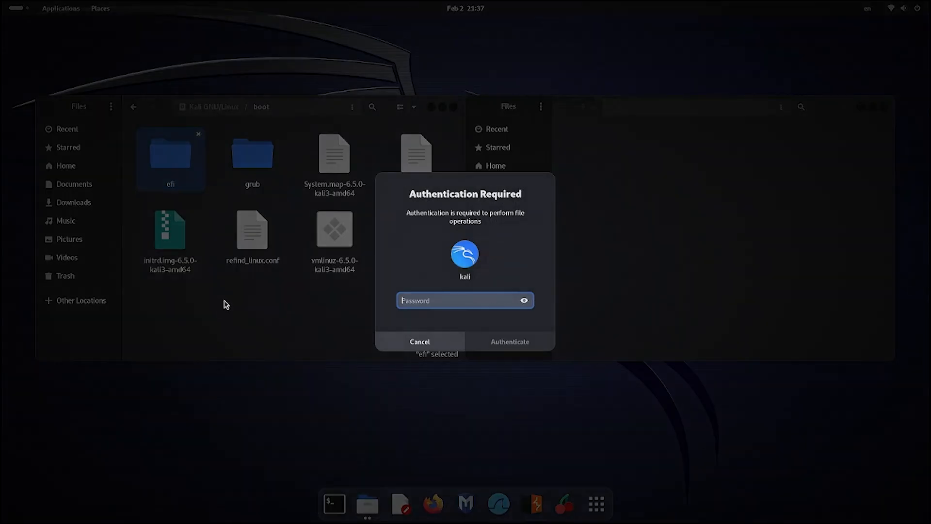
{"action": "type", "text": "kali"}
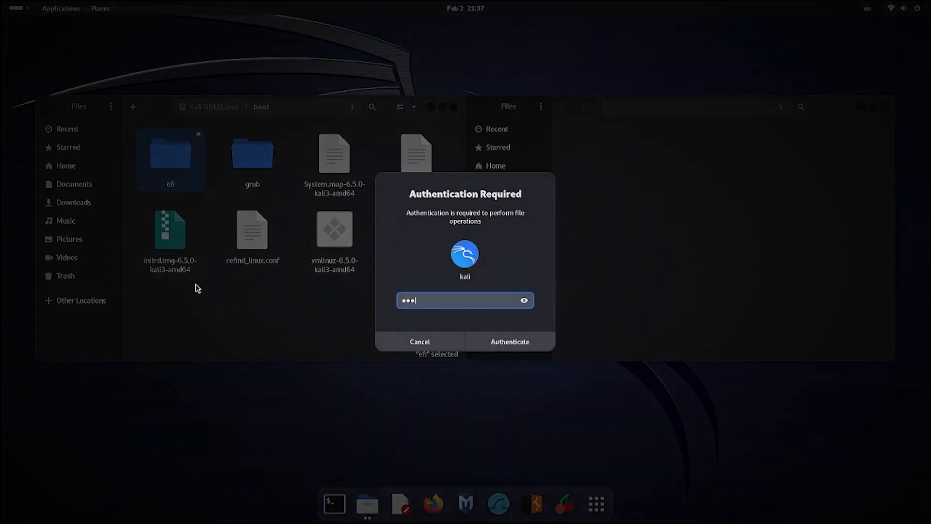
{"action": "key", "text": "Return"}
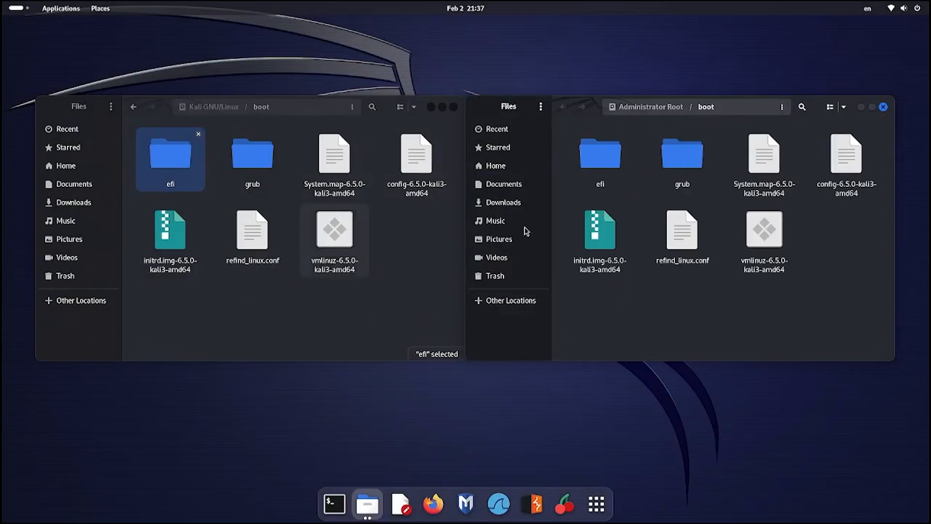
- Browse to /boot/efi/EFI/refind in the admin Files window, then launch Firefox
{"action": "double_click", "coordinate": [598, 174]}
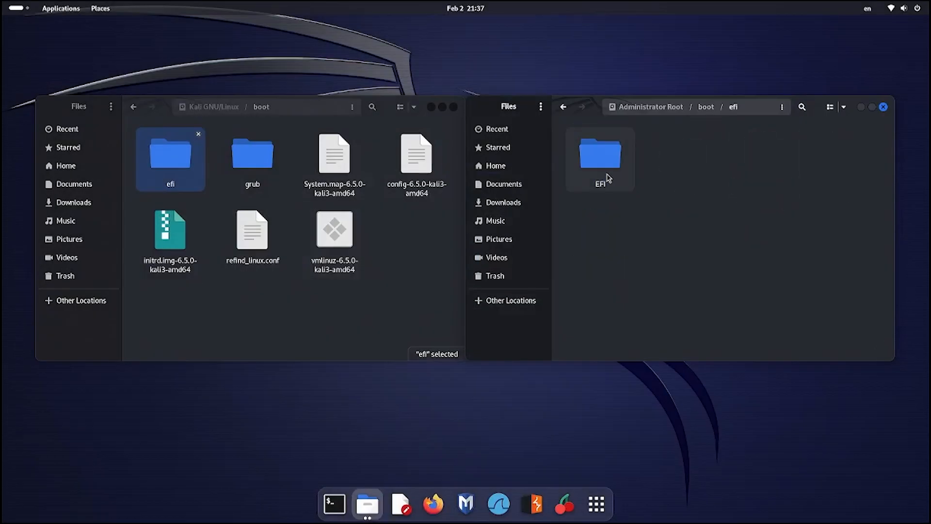
{"action": "double_click", "coordinate": [606, 161]}
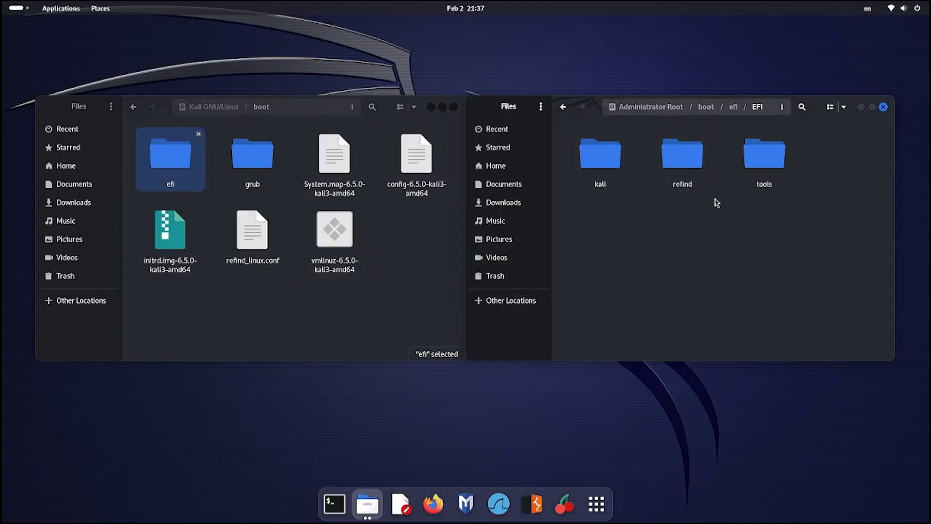
{"action": "double_click", "coordinate": [673, 175]}
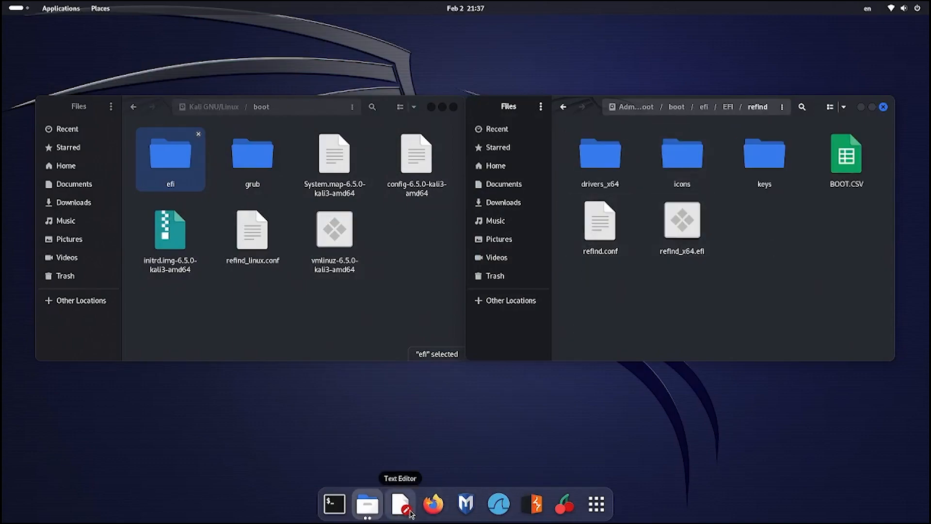
{"action": "left_click", "coordinate": [429, 503]}
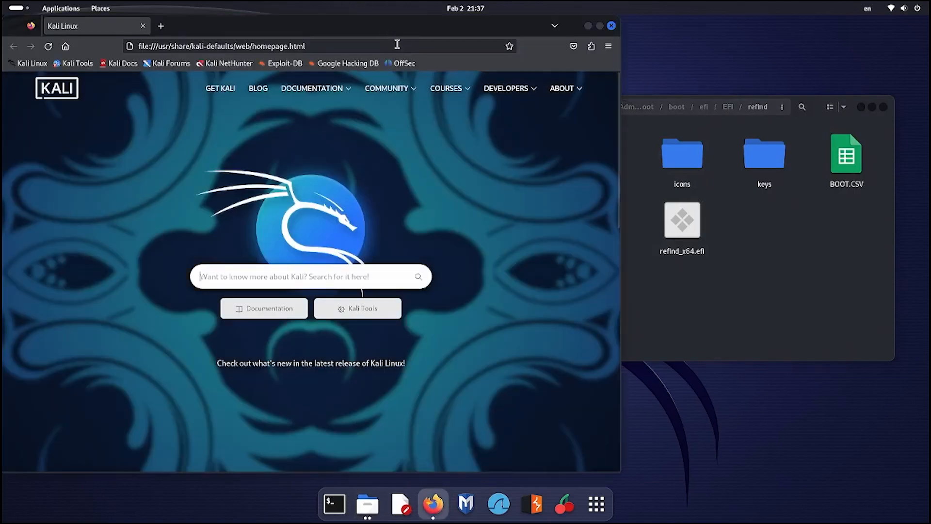
- Search 'refind themes' and download the rEFInd-glassy repository as a ZIP
{"action": "left_click", "coordinate": [397, 44]}
{"action": "type", "text": "r"}
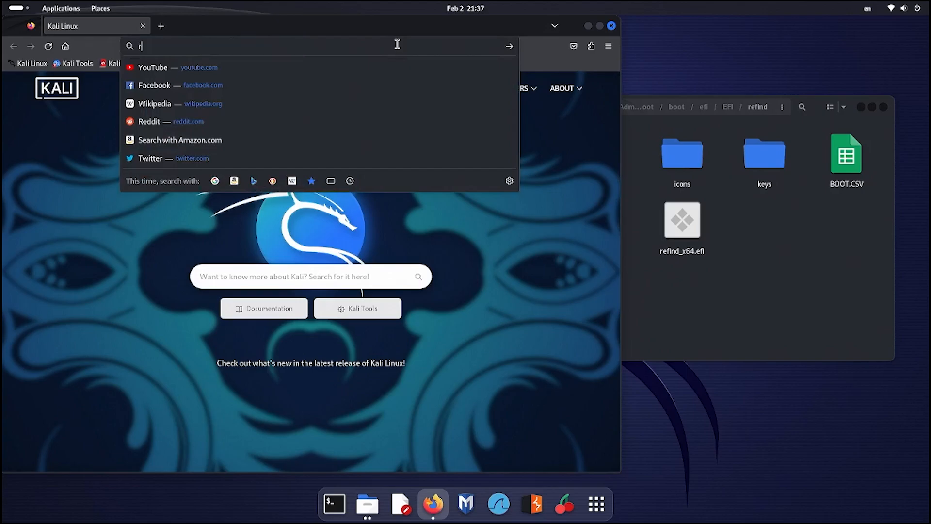
{"action": "type", "text": "efinf th"}
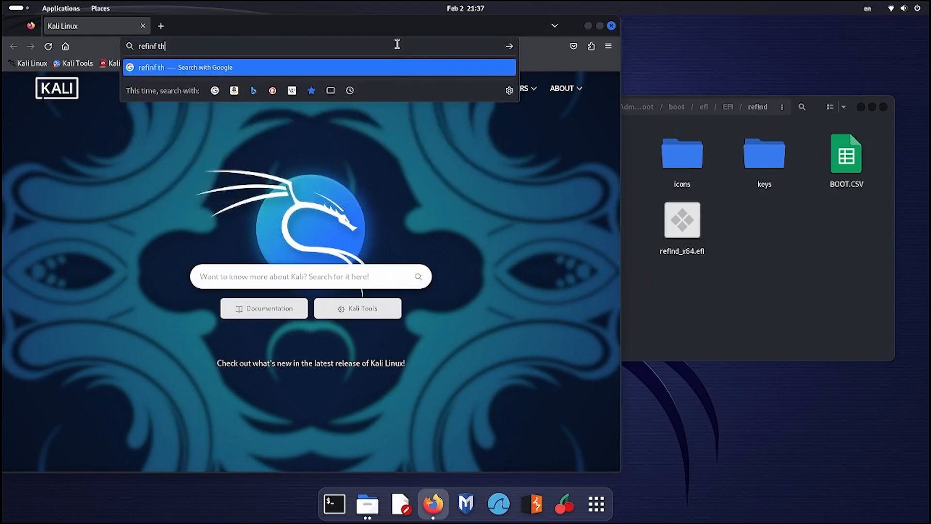
{"action": "type", "text": "emes"}
{"action": "key", "text": "Return"}
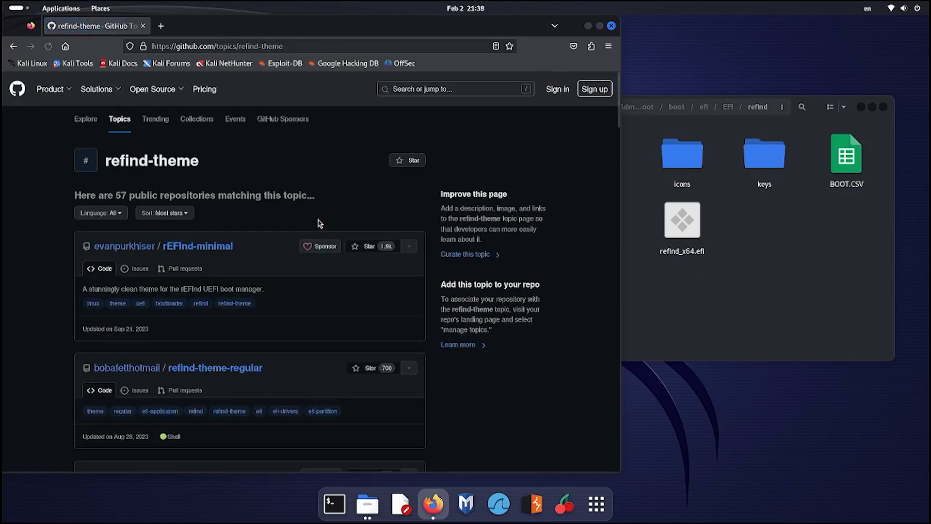
{"action": "scroll", "coordinate": [243, 262], "scroll_direction": "down", "scroll_amount": 5}
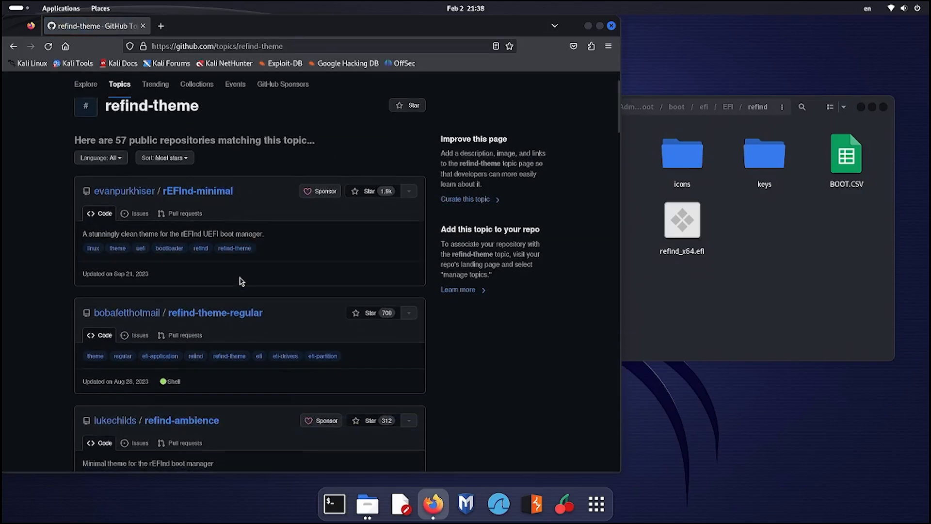
{"action": "scroll", "coordinate": [241, 284], "scroll_direction": "down", "scroll_amount": 5}
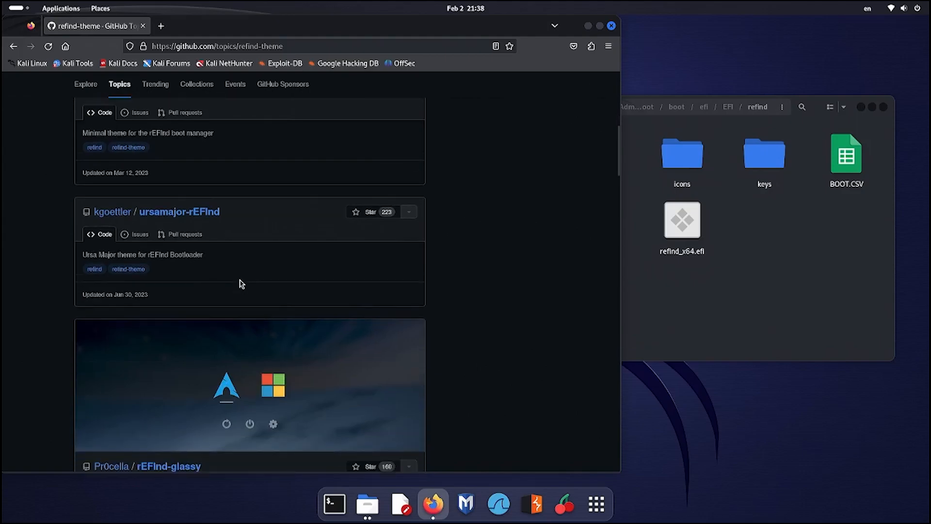
{"action": "scroll", "coordinate": [184, 269], "scroll_direction": "down", "scroll_amount": 3}
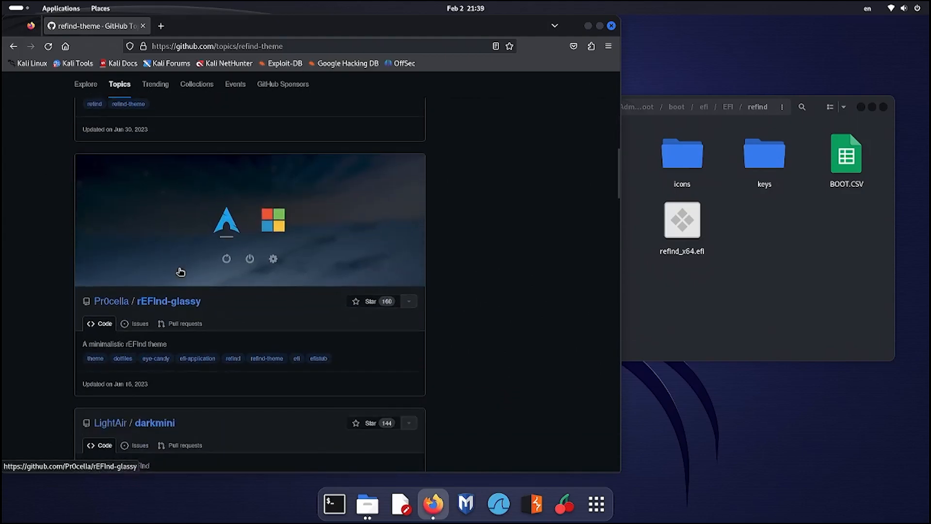
{"action": "left_click", "coordinate": [166, 303]}
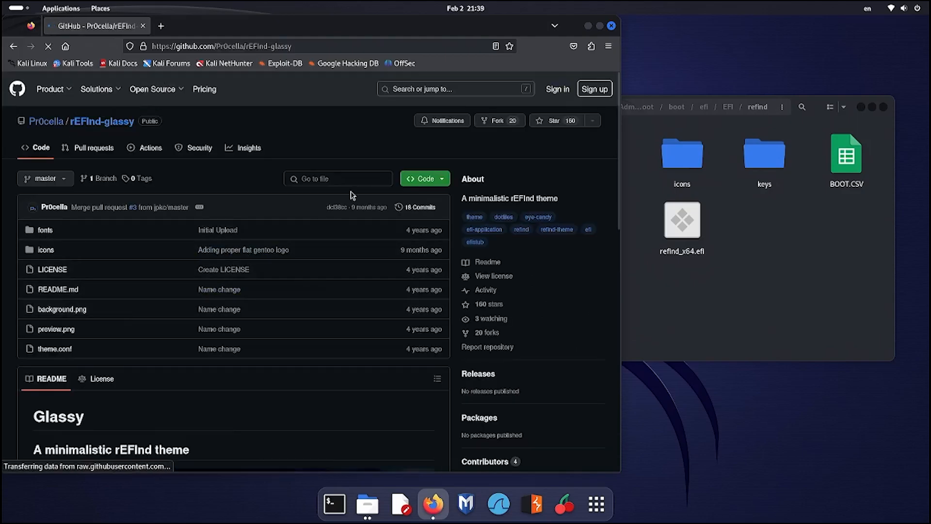
{"action": "left_click", "coordinate": [421, 179]}
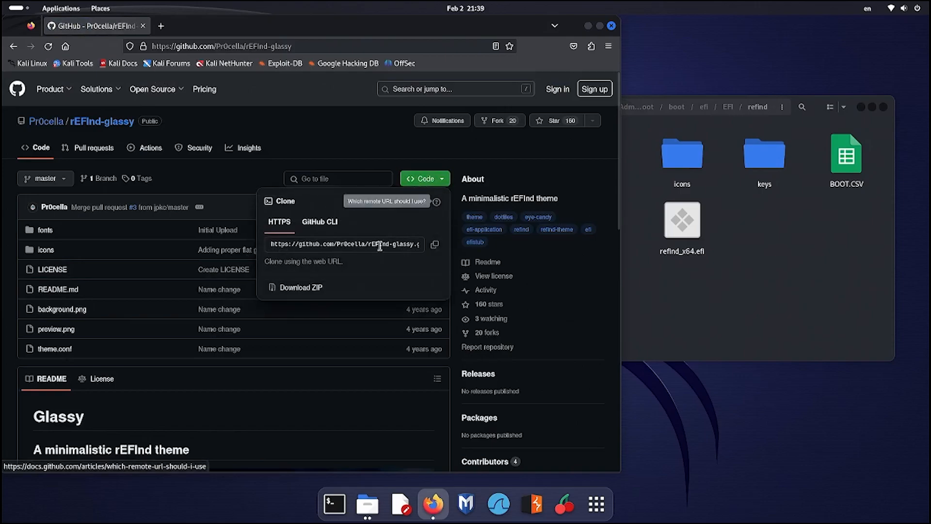
{"action": "left_click", "coordinate": [301, 287]}
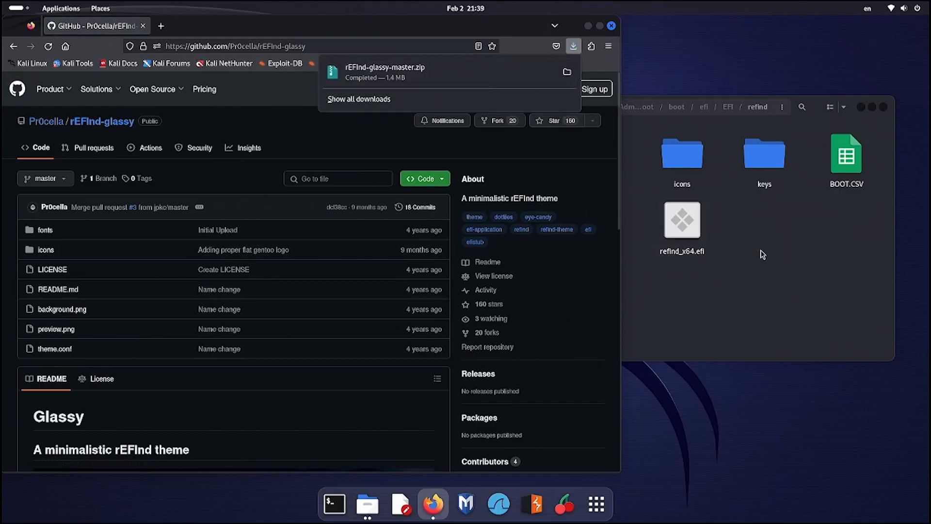
- Copy the include themes/rEFInd-glassy/theme.conf line and open refind.conf in Files
{"action": "scroll", "coordinate": [202, 347], "scroll_direction": "down", "scroll_amount": 7}
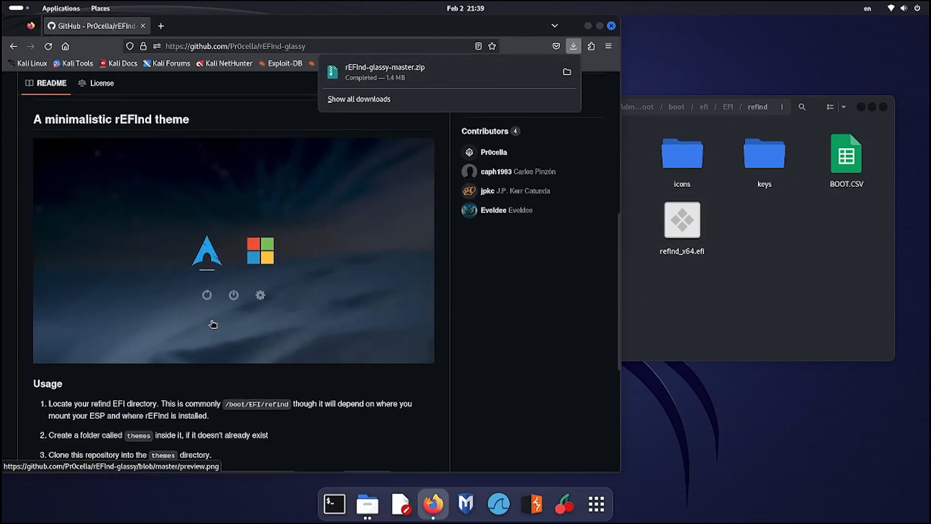
{"action": "scroll", "coordinate": [213, 324], "scroll_direction": "down", "scroll_amount": 3}
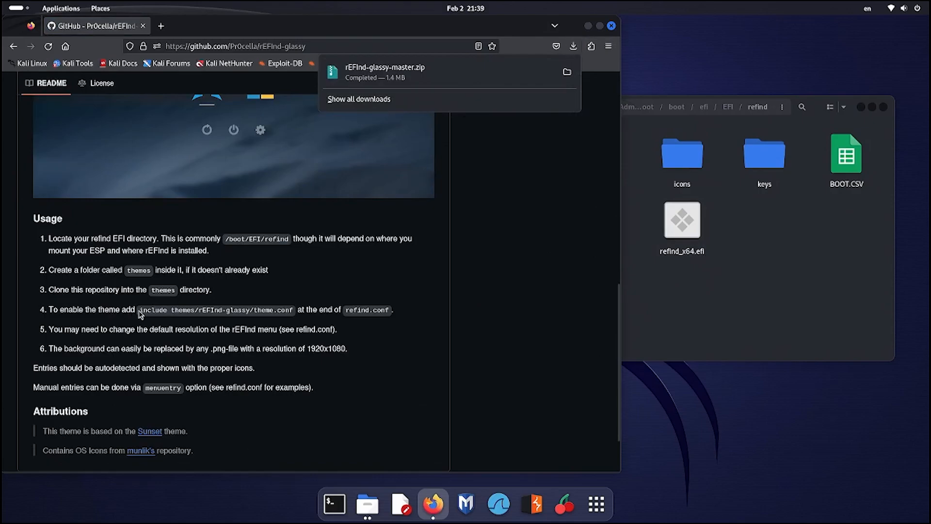
{"action": "left_click_drag", "start_coordinate": [139, 311], "coordinate": [291, 310]}
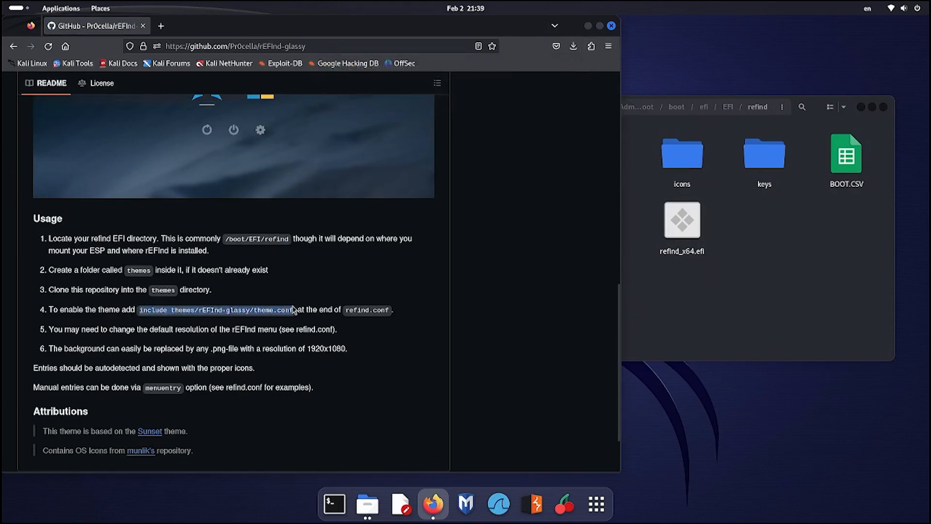
{"action": "right_click", "coordinate": [271, 310]}
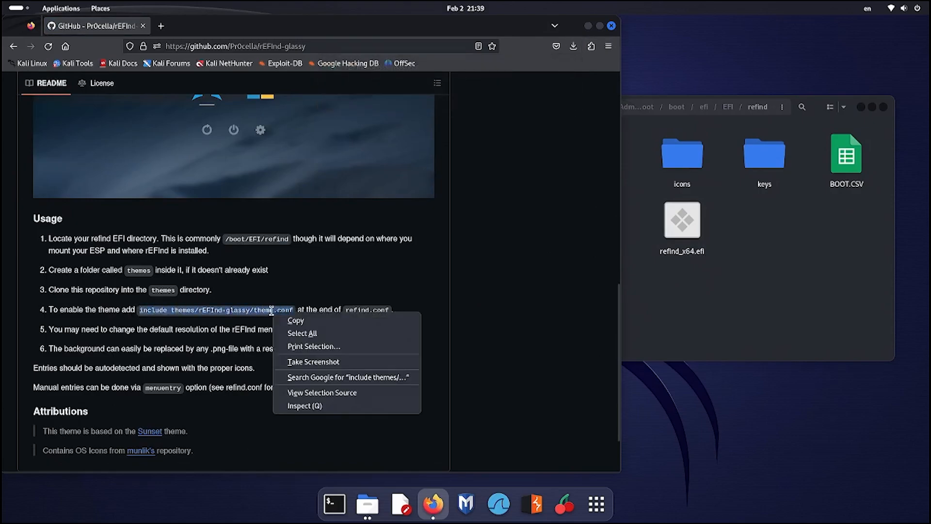
{"action": "left_click", "coordinate": [297, 318]}
{"action": "left_click", "coordinate": [723, 308]}
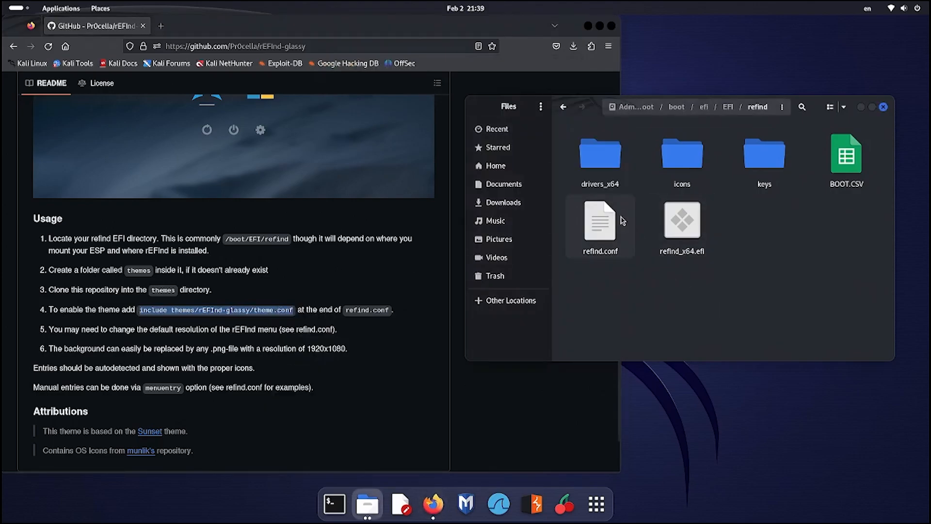
{"action": "double_click", "coordinate": [621, 216]}
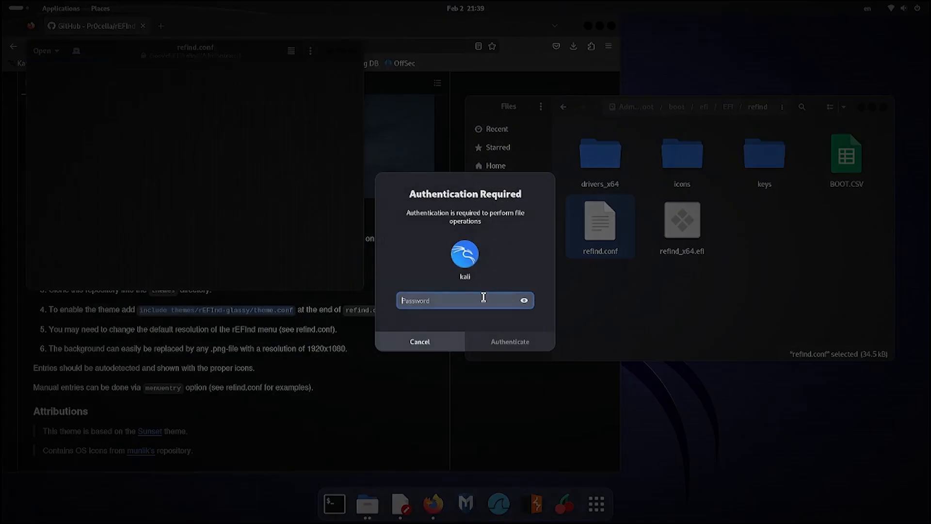
- Authenticate, paste include themes/rEFInd-glassy/theme.conf at the end of refind.conf, and save it
{"action": "type", "text": "k"}
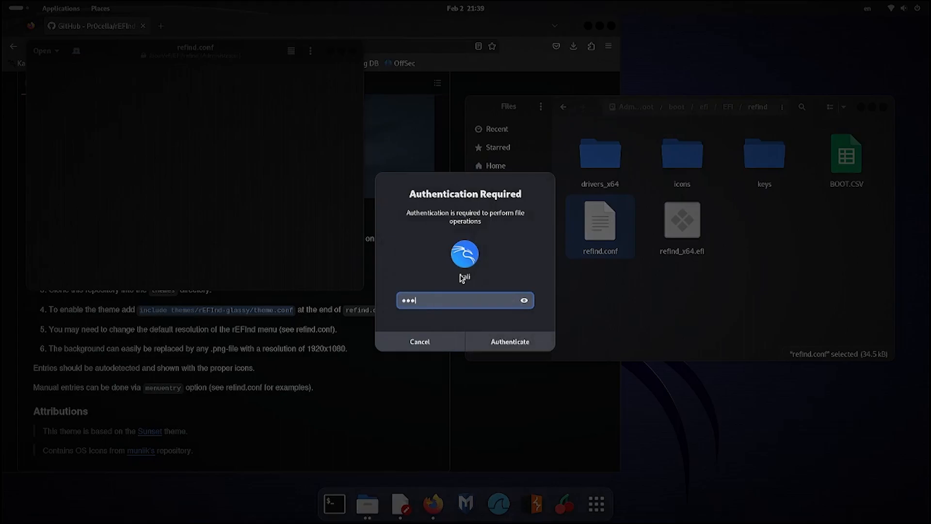
{"action": "key", "text": "Return"}
{"action": "scroll", "coordinate": [315, 235], "scroll_direction": "down", "scroll_amount": 10}
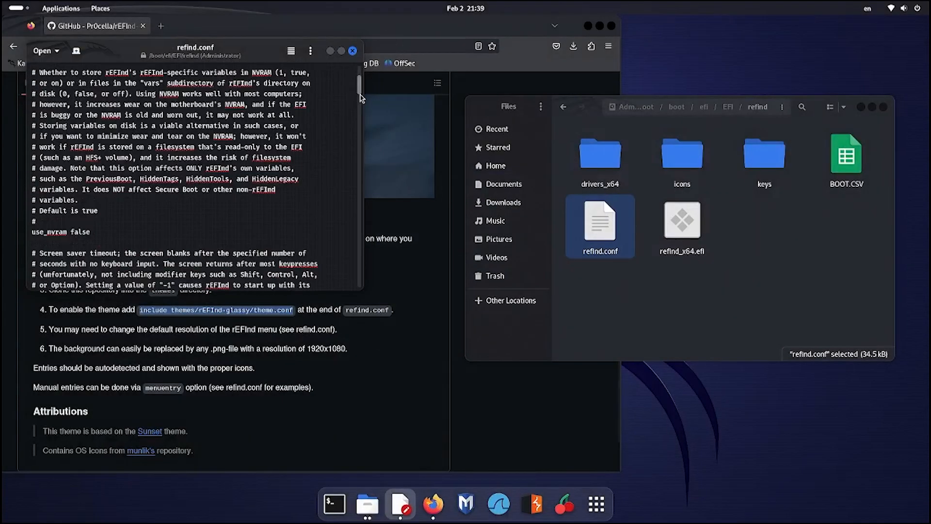
{"action": "left_click_drag", "start_coordinate": [361, 92], "coordinate": [359, 279]}
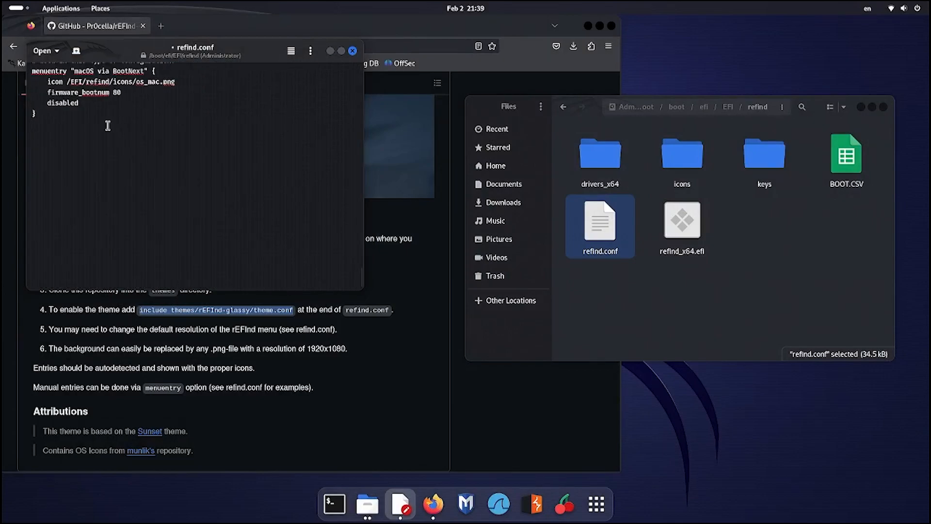
{"action": "key", "text": "ctrl+v"}
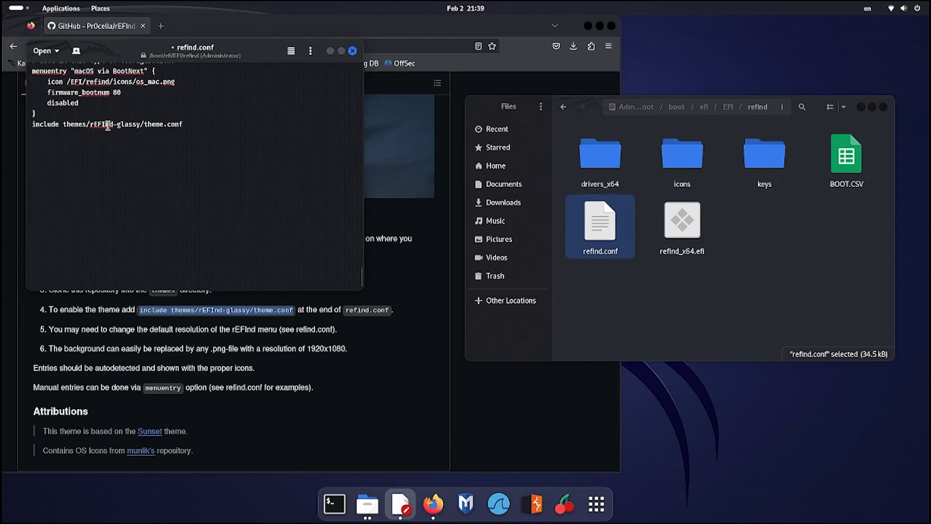
{"action": "left_click", "coordinate": [352, 50]}
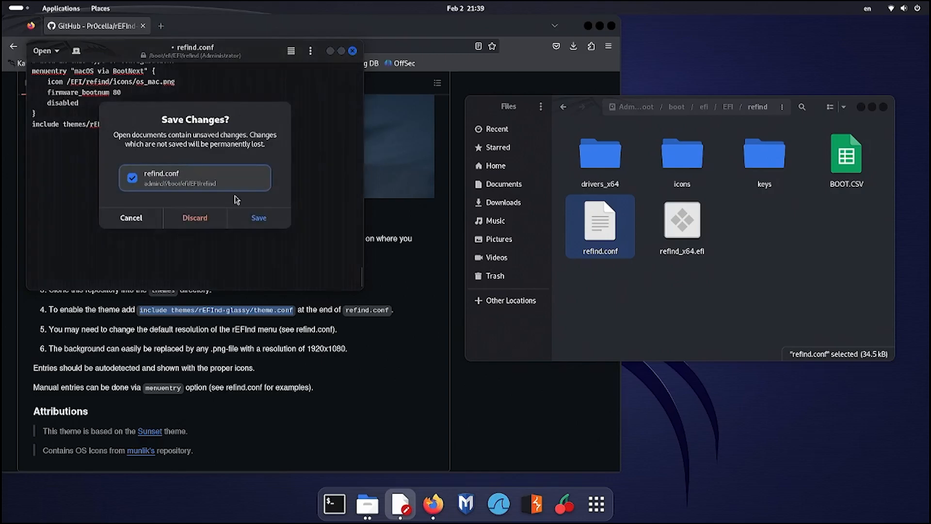
{"action": "left_click", "coordinate": [259, 218]}
{"action": "left_click", "coordinate": [727, 342]}
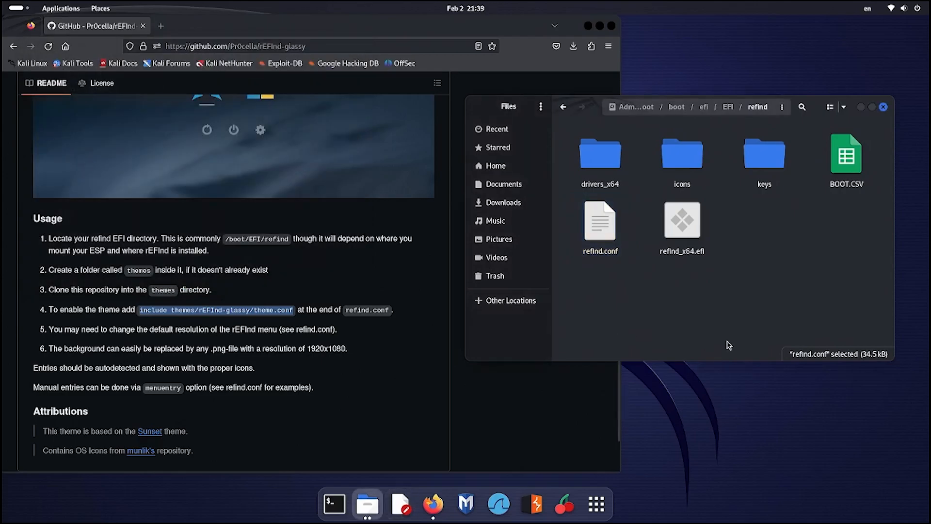
- Create a new folder named themes inside the refind folder
{"action": "right_click", "coordinate": [766, 252]}
{"action": "left_click", "coordinate": [779, 260]}
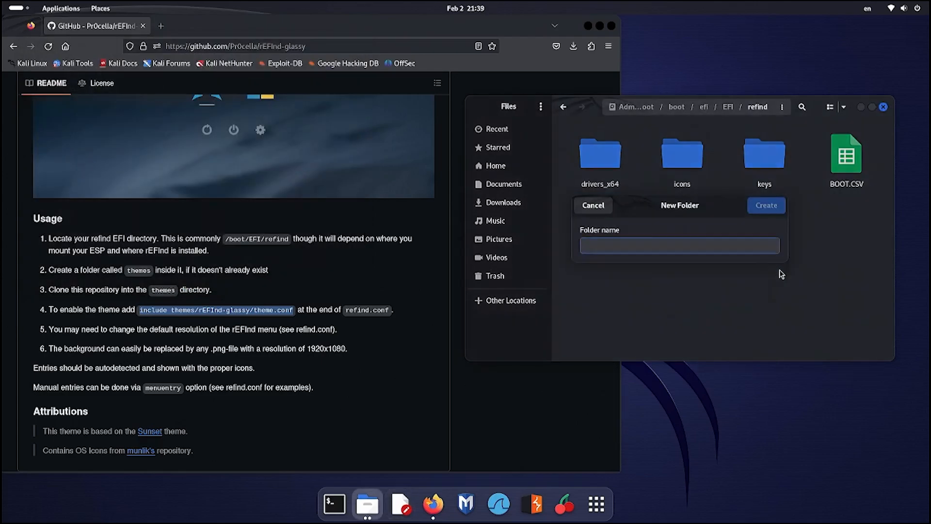
{"action": "type", "text": "themes"}
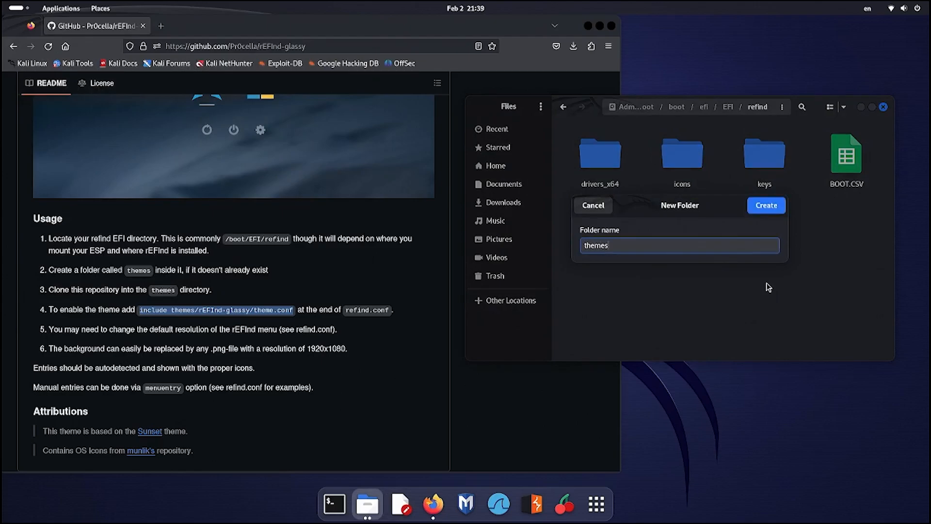
{"action": "key", "text": "Return"}
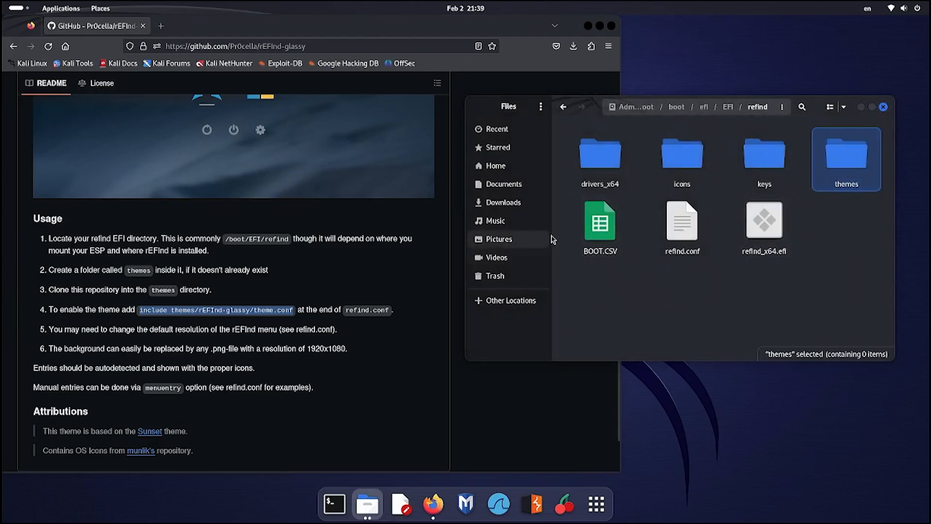
- Extract rEFInd-glassy-master.zip from Firefox downloads into Downloads and show it in Files
{"action": "left_click", "coordinate": [608, 46]}
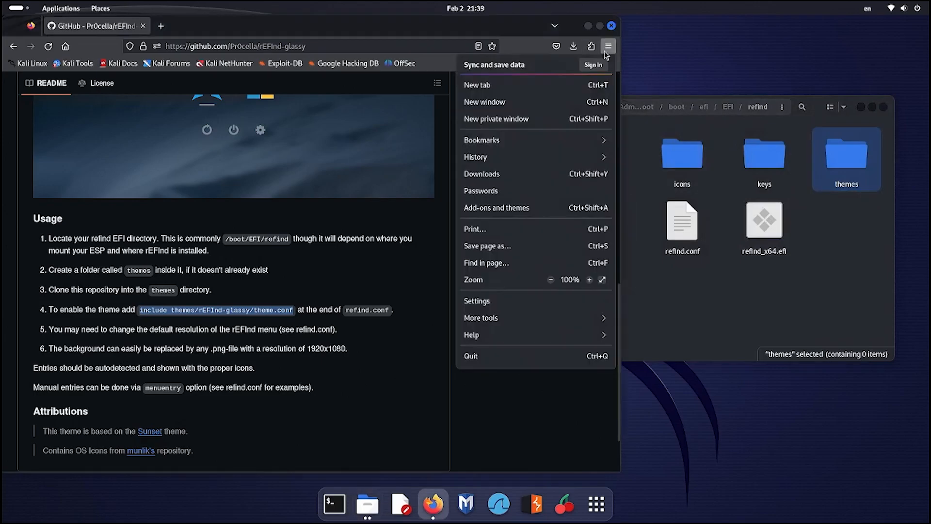
{"action": "left_click", "coordinate": [502, 175]}
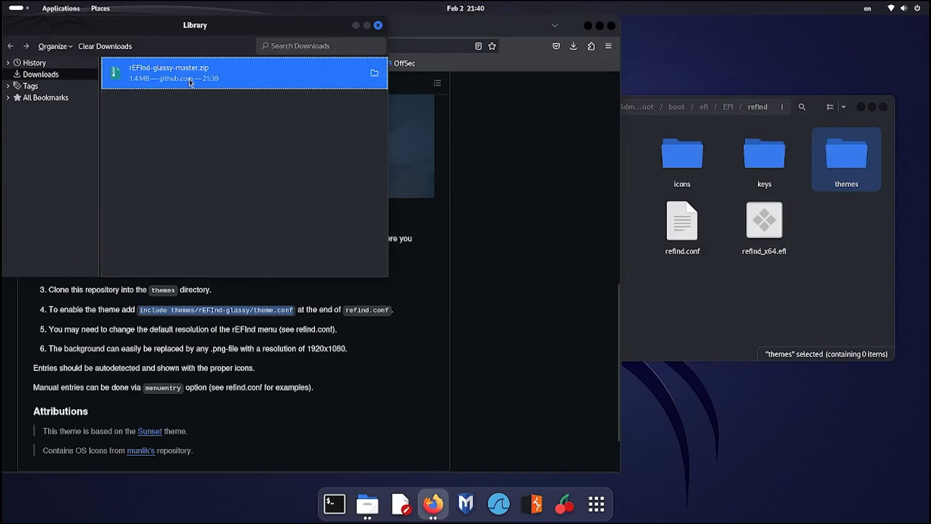
{"action": "double_click", "coordinate": [189, 83]}
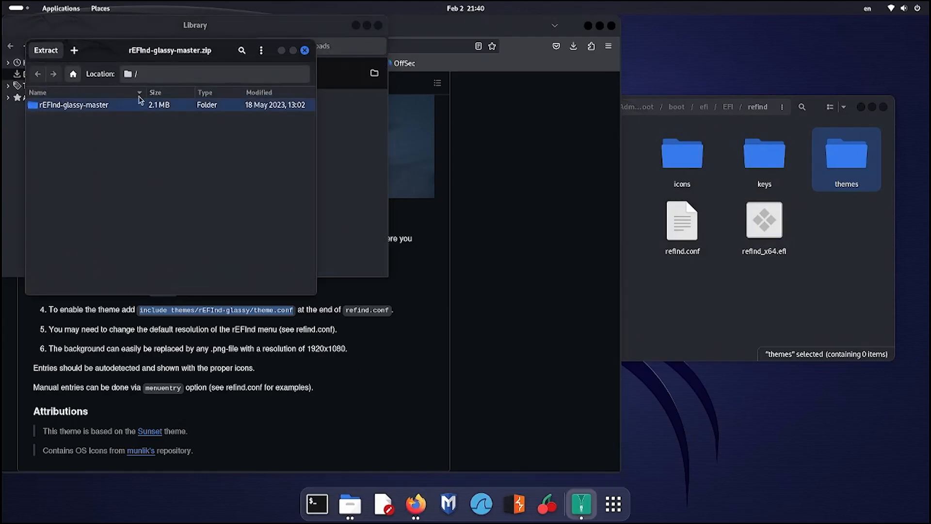
{"action": "left_click", "coordinate": [55, 49]}
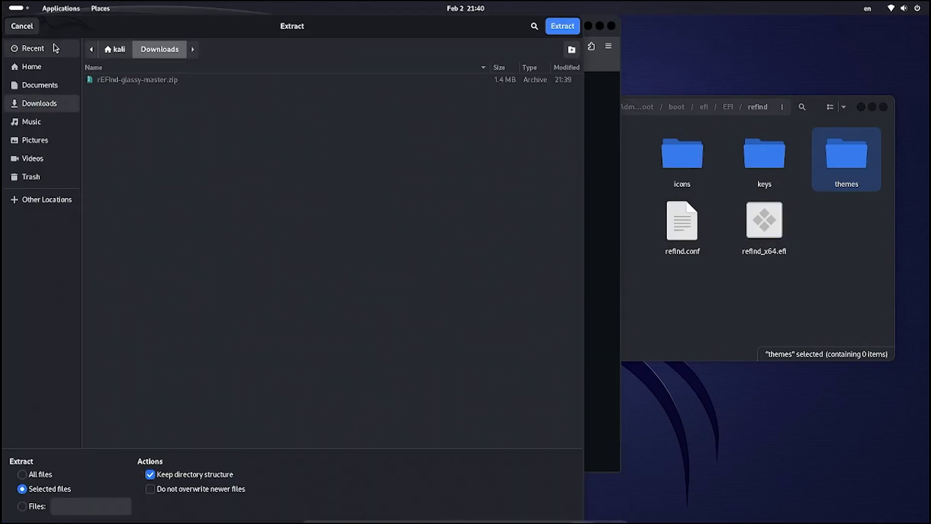
{"action": "left_click", "coordinate": [552, 30]}
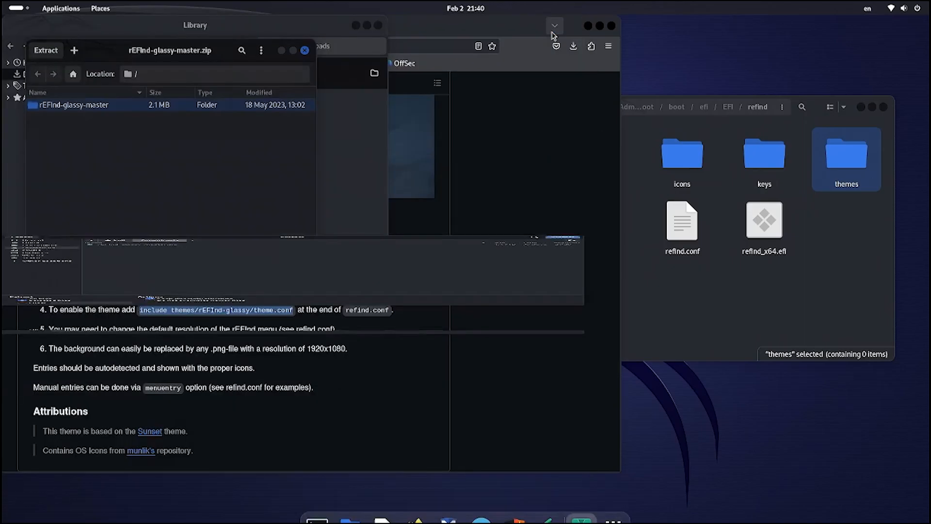
{"action": "left_click", "coordinate": [220, 188]}
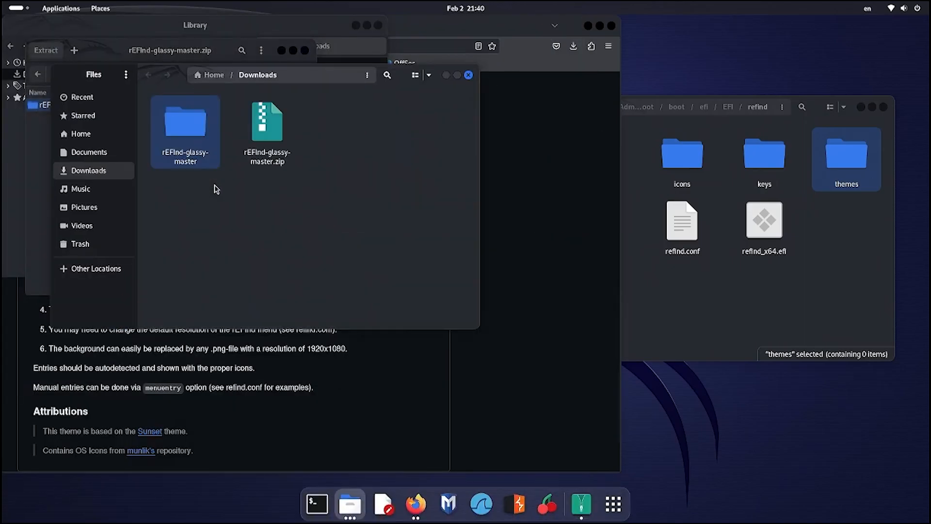
- Rename the extracted rEFInd-glassy-master folder to rEFInd-glassy
{"action": "right_click", "coordinate": [200, 124]}
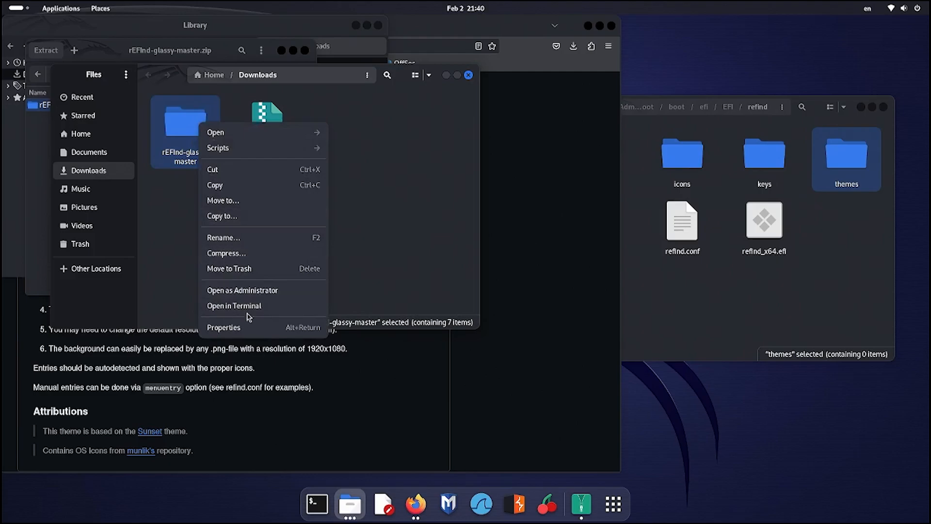
{"action": "left_click", "coordinate": [231, 237]}
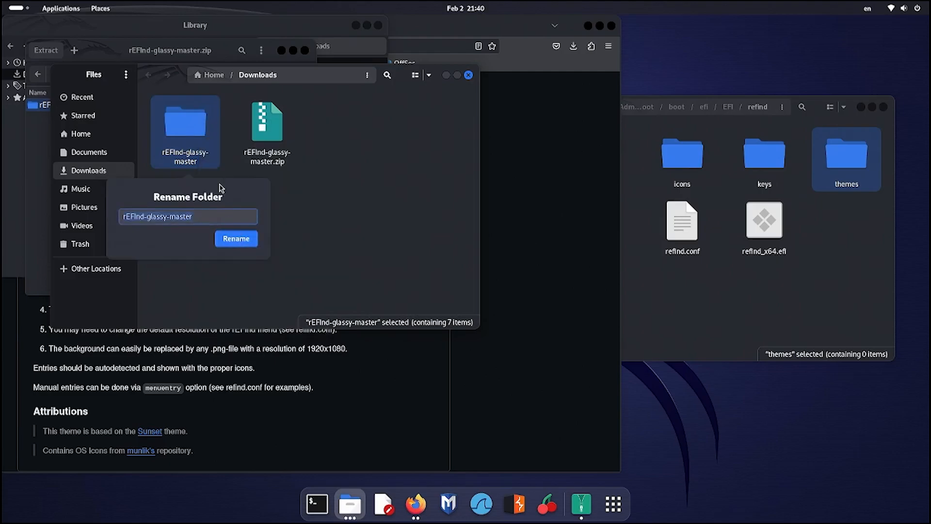
{"action": "left_click", "coordinate": [224, 217]}
{"action": "key", "text": "BackSpace"}
{"action": "key", "text": "BackSpace"}
{"action": "key", "text": "BackSpace"}
{"action": "key", "text": "BackSpace"}
{"action": "key", "text": "BackSpace"}
{"action": "key", "text": "BackSpace"}
{"action": "key", "text": "BackSpace"}
{"action": "key", "text": "BackSpace"}
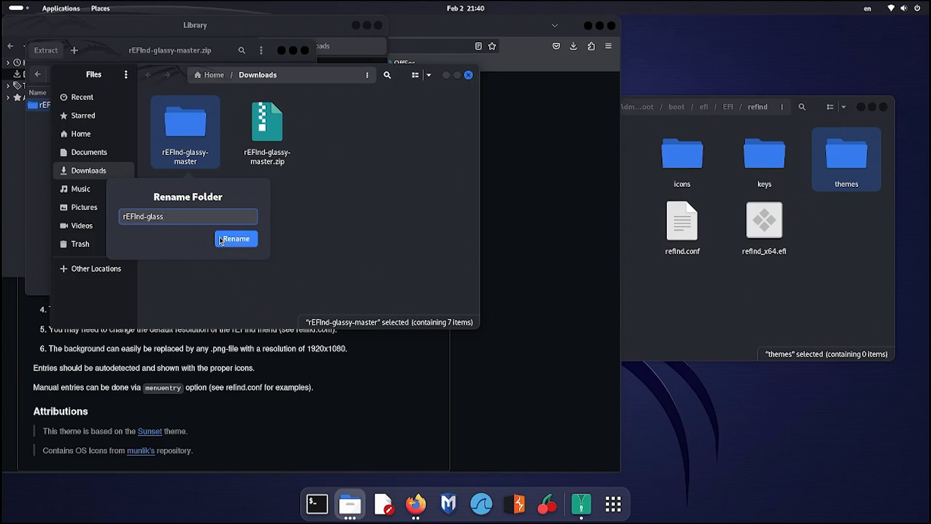
{"action": "type", "text": "y"}
{"action": "left_click", "coordinate": [244, 240]}
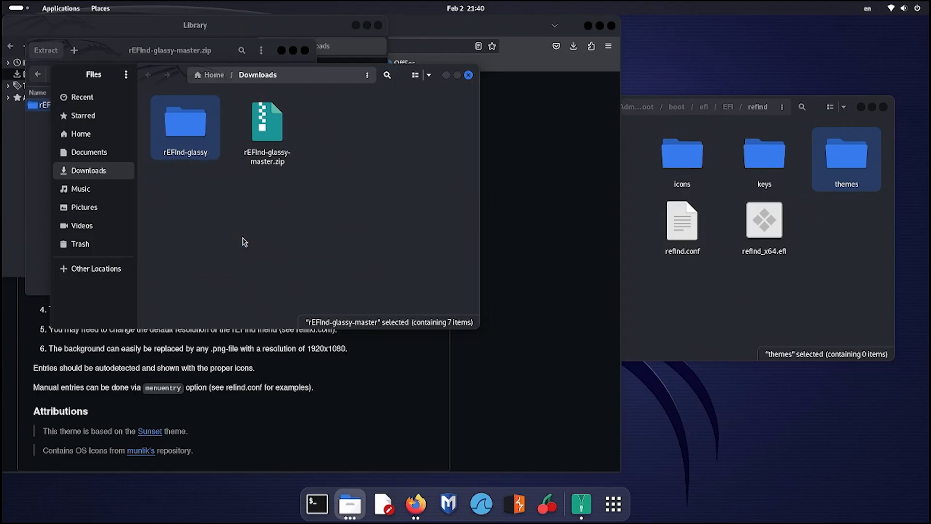
- Cut the rEFInd-glassy folder and paste it into refind's themes folder
{"action": "right_click", "coordinate": [199, 141]}
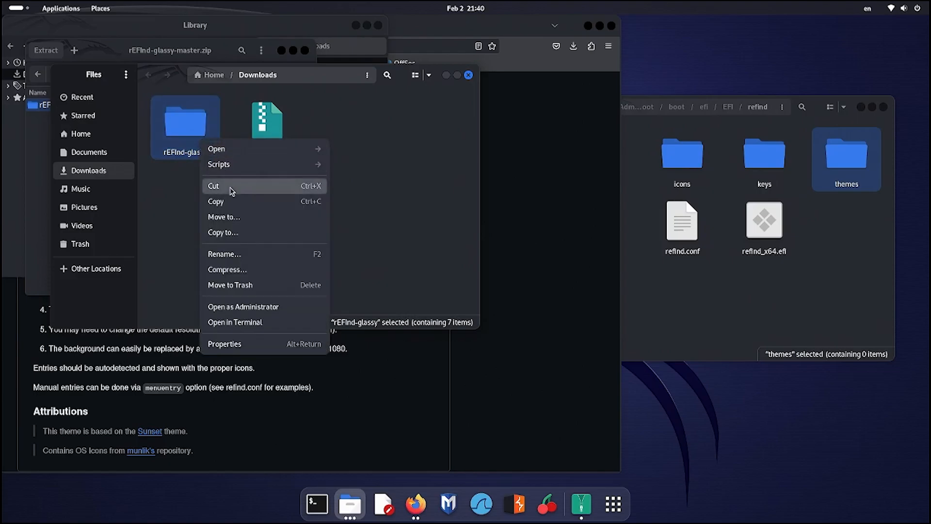
{"action": "left_click", "coordinate": [214, 186]}
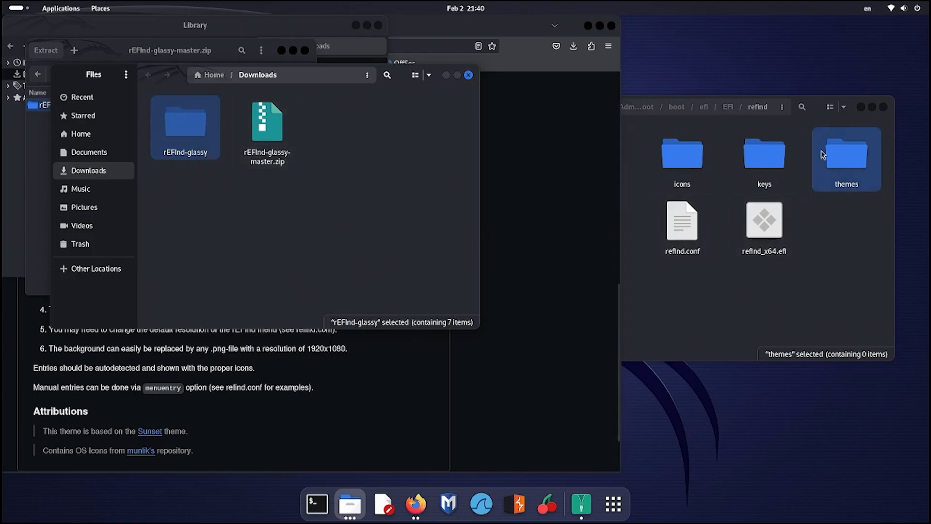
{"action": "double_click", "coordinate": [841, 157]}
{"action": "right_click", "coordinate": [650, 195]}
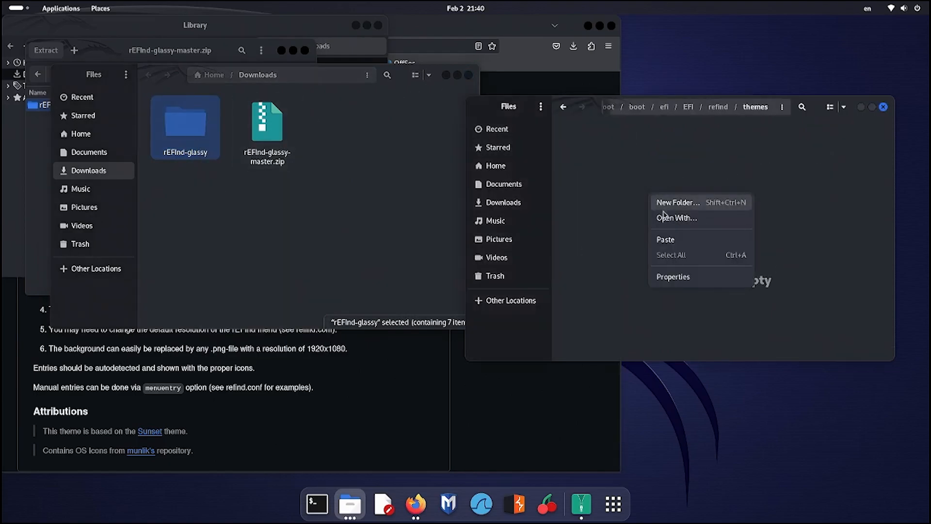
{"action": "left_click", "coordinate": [671, 242]}
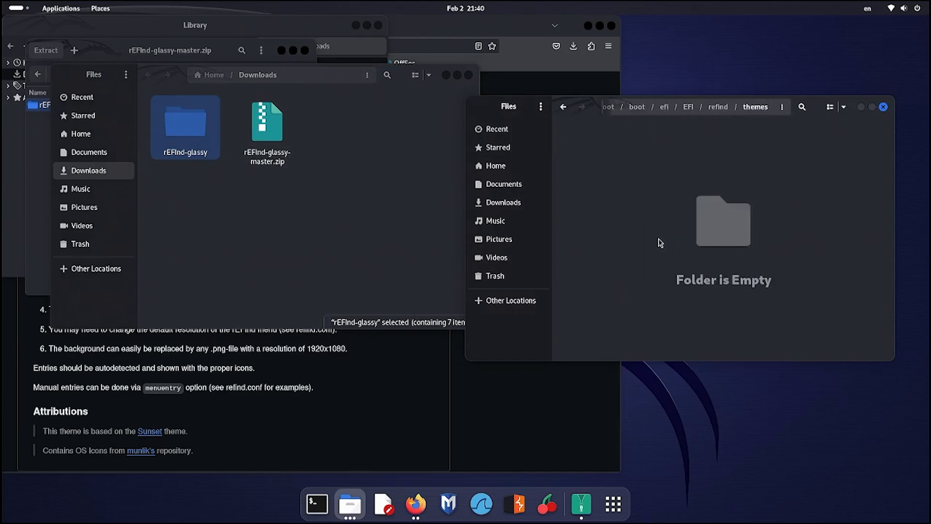
- Close all the Files, Archive Manager and Firefox windows
{"action": "left_click", "coordinate": [684, 208]}
{"action": "left_click", "coordinate": [882, 107]}
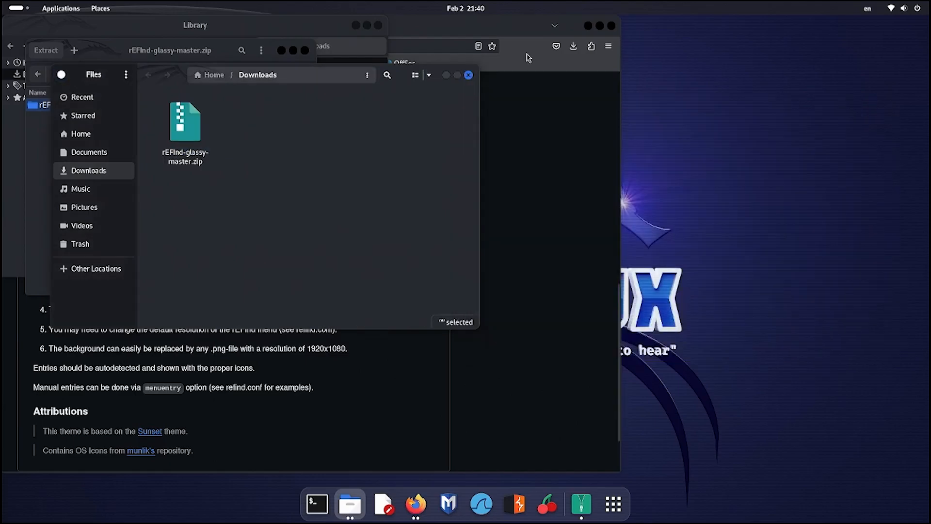
{"action": "left_click", "coordinate": [469, 75]}
{"action": "left_click", "coordinate": [305, 50]}
{"action": "left_click", "coordinate": [378, 25]}
{"action": "left_click", "coordinate": [611, 25]}
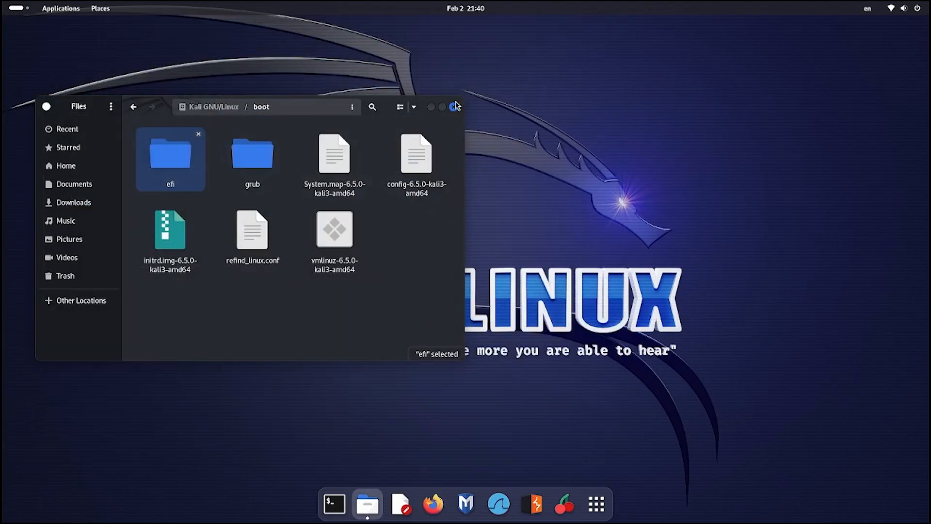
{"action": "left_click", "coordinate": [455, 107]}
{"action": "left_click", "coordinate": [915, 8]}
- Restart Kali from the Power Off menu, confirming Restart in the dialog
{"action": "left_click", "coordinate": [915, 39]}
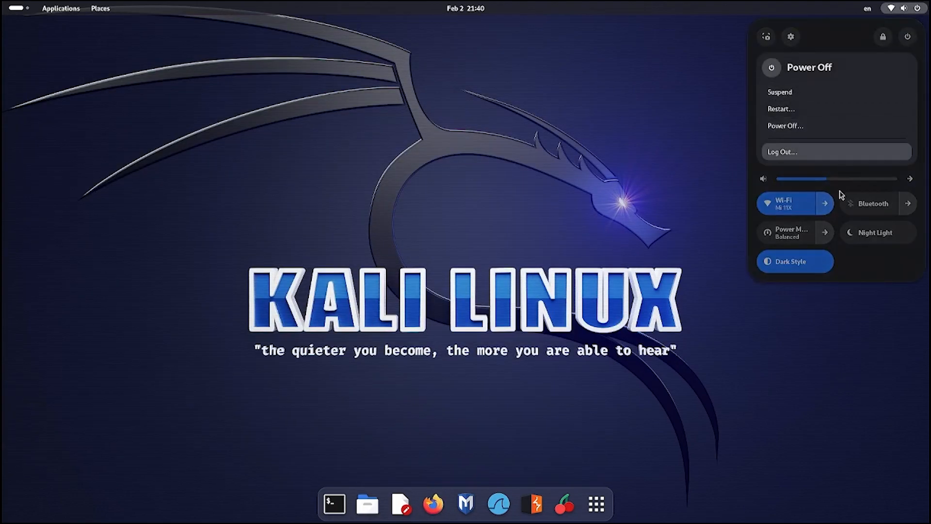
{"action": "left_click", "coordinate": [780, 114]}
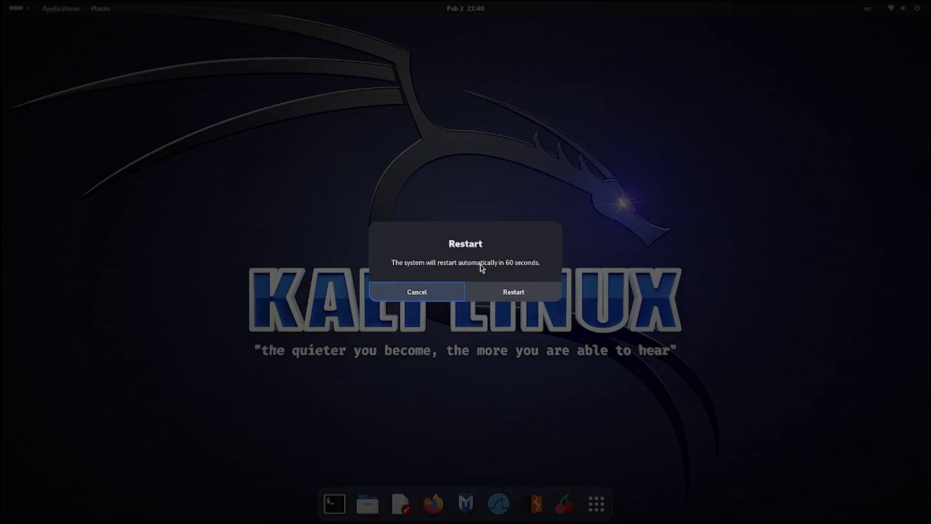
{"action": "left_click", "coordinate": [502, 293]}
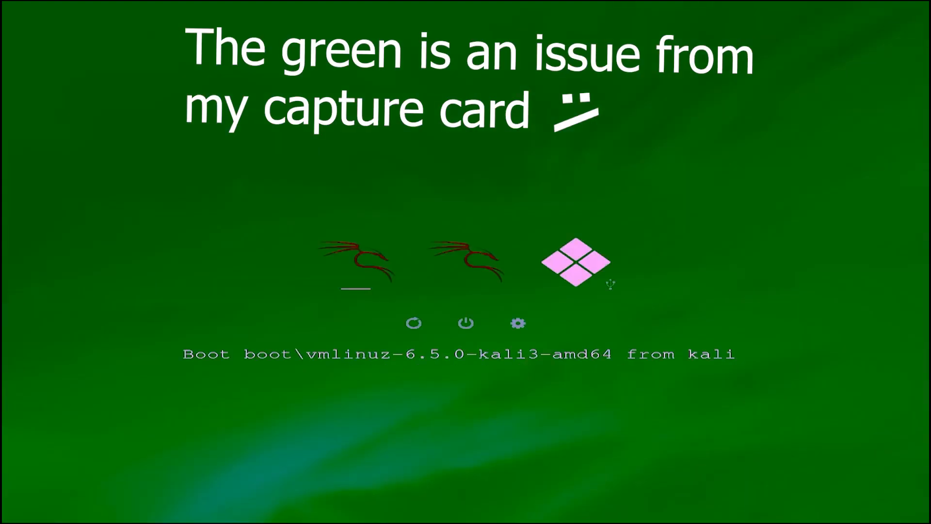
- Move through the rEFInd entries with the arrow keys and boot the WINXLITEFBC Windows fallback loader
{"action": "key", "text": "Right"}
{"action": "key", "text": "Right"}
{"action": "key", "text": "Right"}
{"action": "key", "text": "Right"}
{"action": "key", "text": "Down"}
{"action": "key", "text": "Right"}
{"action": "key", "text": "Up"}
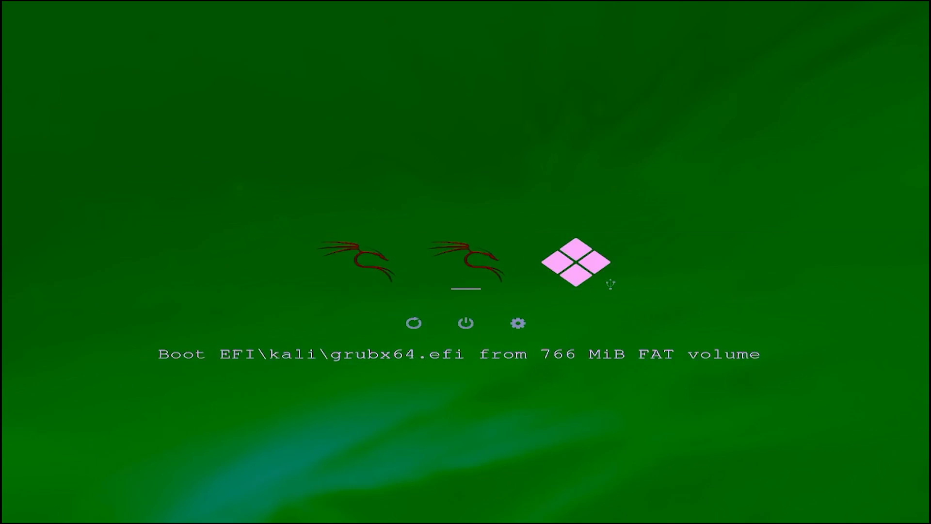
{"action": "key", "text": "Down"}
{"action": "key", "text": "Right"}
{"action": "key", "text": "Up"}
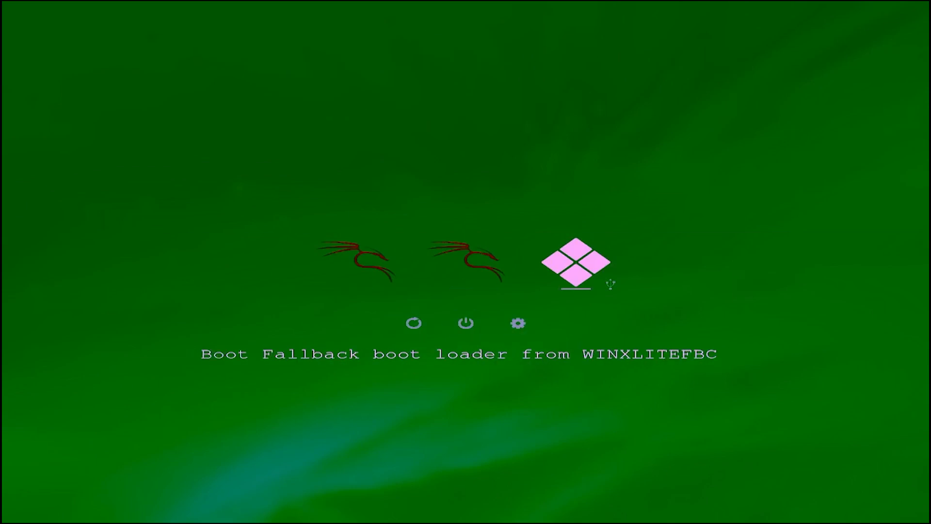
{"action": "key", "text": "Return"}
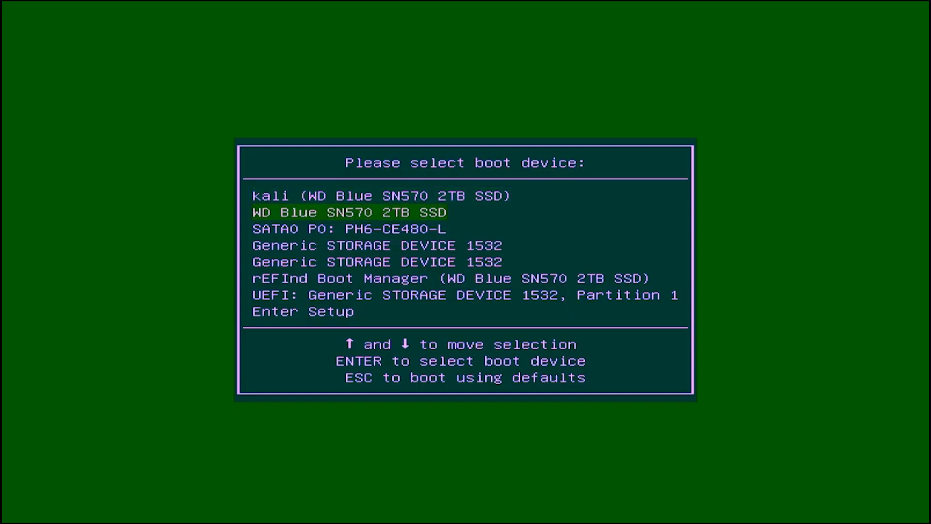
- Boot from the 'UEFI: Generic STORAGE DEVICE 1532, Partition 1' entry to start Windows Setup
{"action": "key", "text": "Down"}
{"action": "key", "text": "Down"}
{"action": "key", "text": "Down"}
{"action": "key", "text": "Down"}
{"action": "key", "text": "Down"}
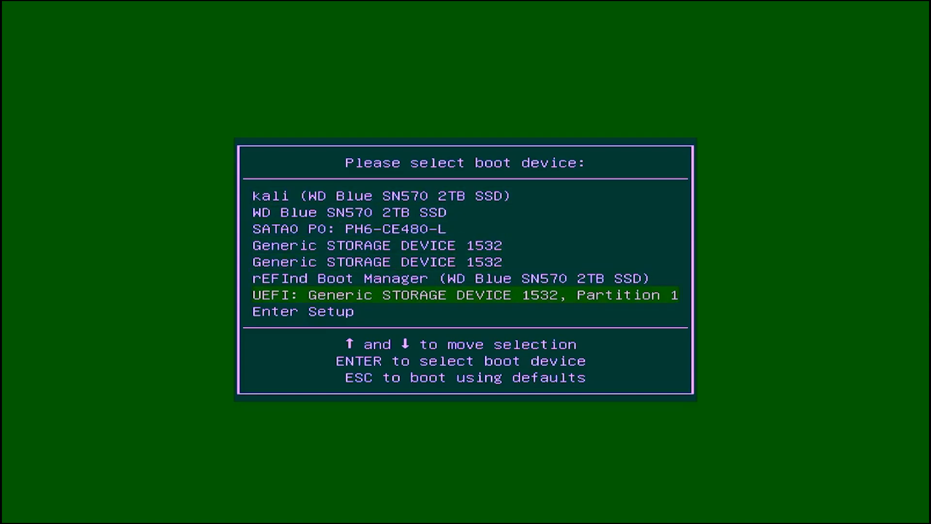
{"action": "key", "text": "Return"}
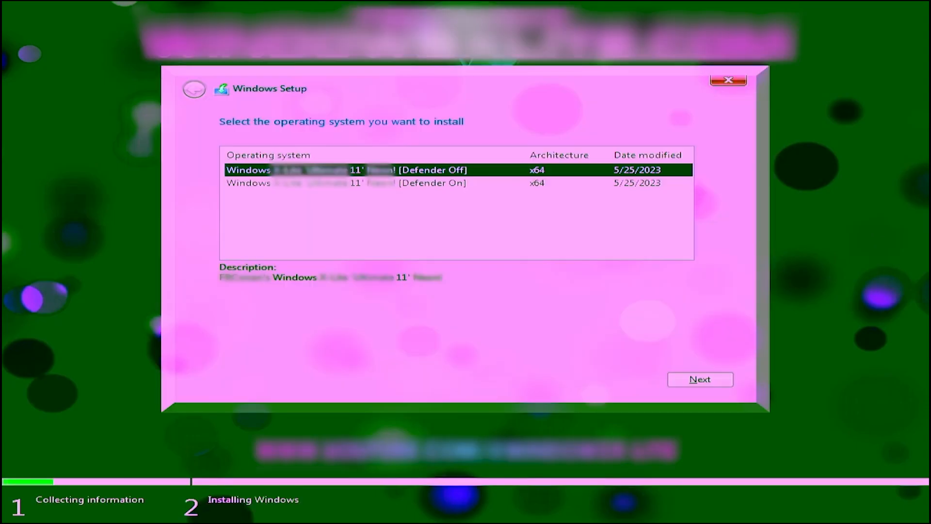
- Install the Defender On Windows edition onto the 650.0 GB Drive 1 Partition 4, then restart
{"action": "left_click", "coordinate": [438, 183]}
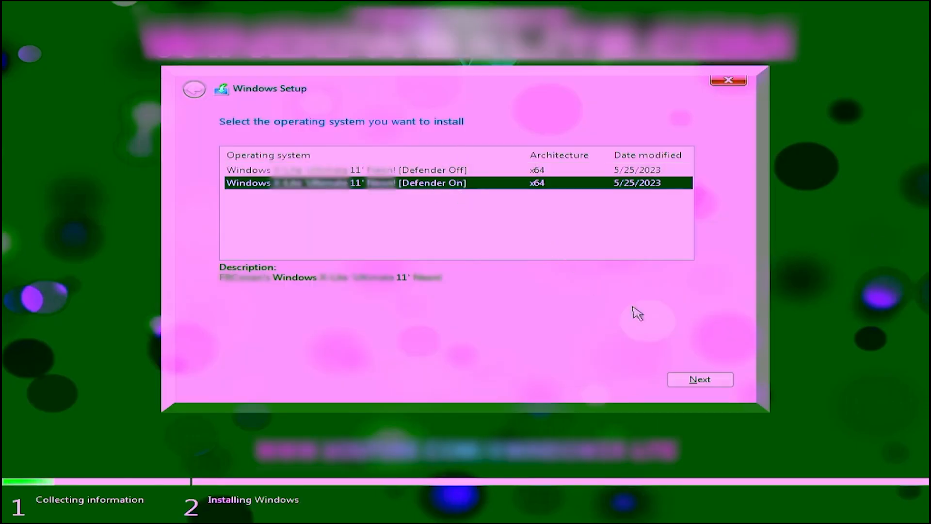
{"action": "left_click", "coordinate": [689, 383]}
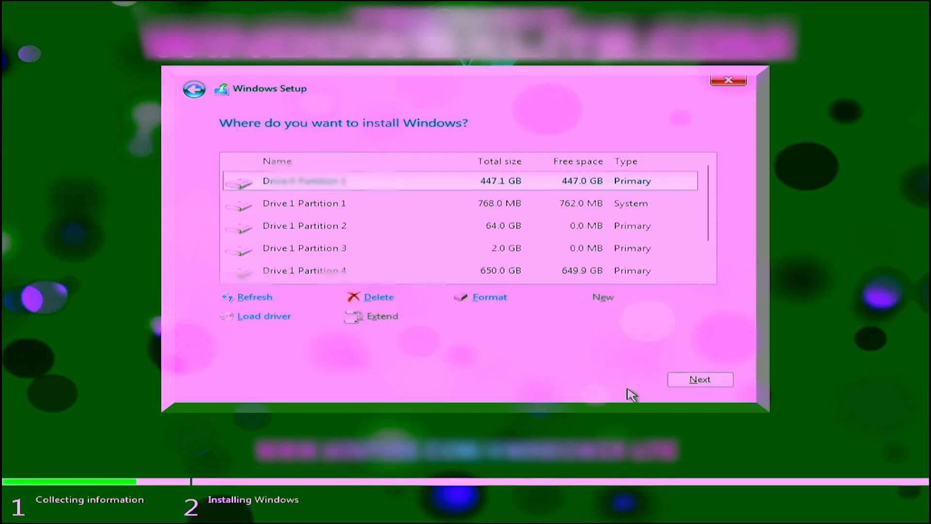
{"action": "scroll", "coordinate": [628, 264], "scroll_direction": "down", "scroll_amount": 1}
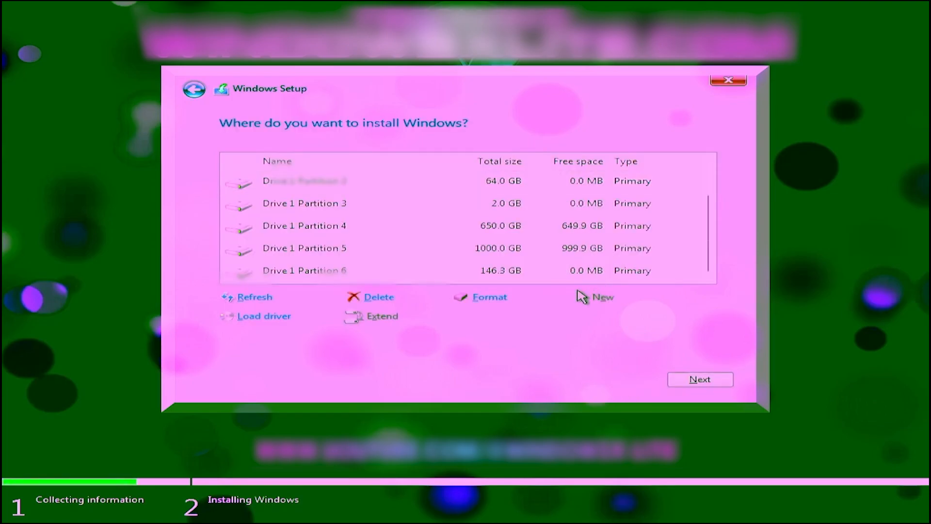
{"action": "left_click", "coordinate": [453, 229]}
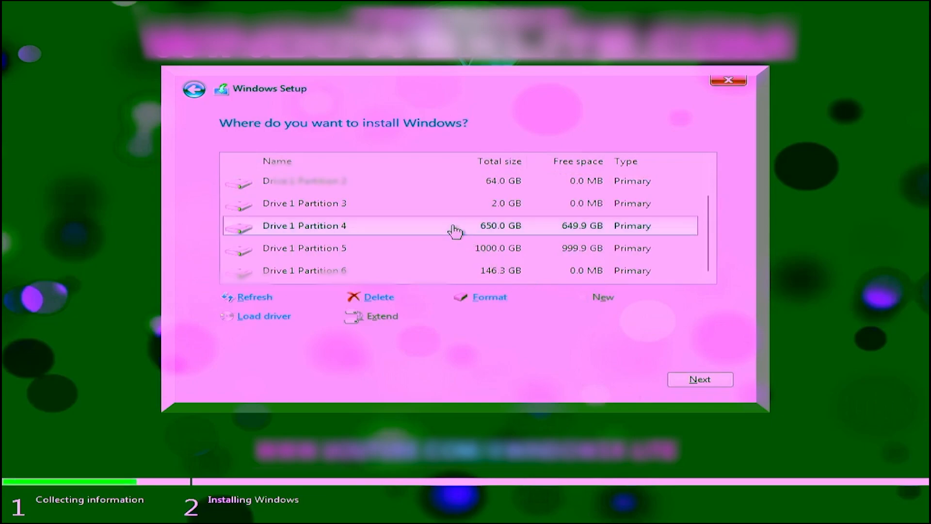
{"action": "left_click", "coordinate": [696, 381]}
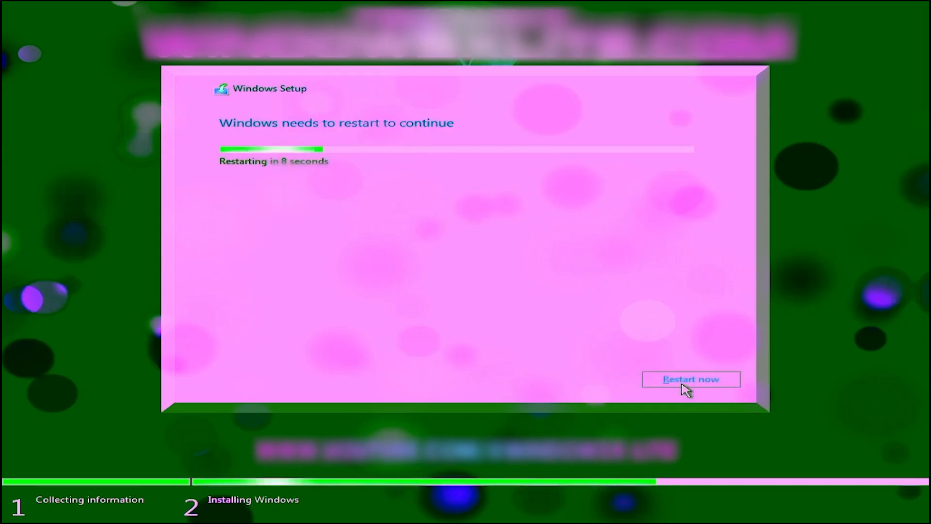
{"action": "left_click", "coordinate": [682, 383]}
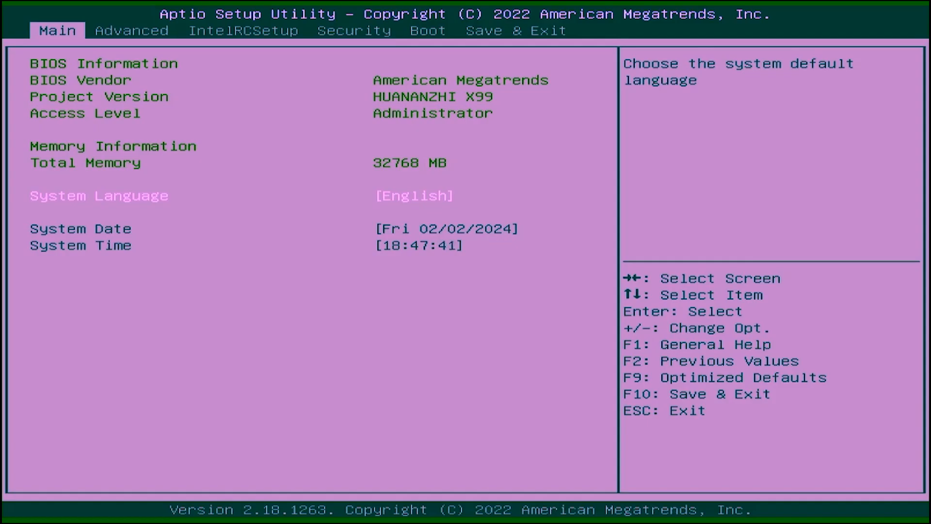
- On the Boot tab, set Boot Option #2 to Windows Boot Manager
{"action": "key", "text": "Right"}
{"action": "key", "text": "Right"}
{"action": "key", "text": "Right"}
{"action": "key", "text": "Right"}
{"action": "key", "text": "Down"}
{"action": "key", "text": "Down"}
{"action": "key", "text": "Down"}
{"action": "key", "text": "Down"}
{"action": "key", "text": "Down"}
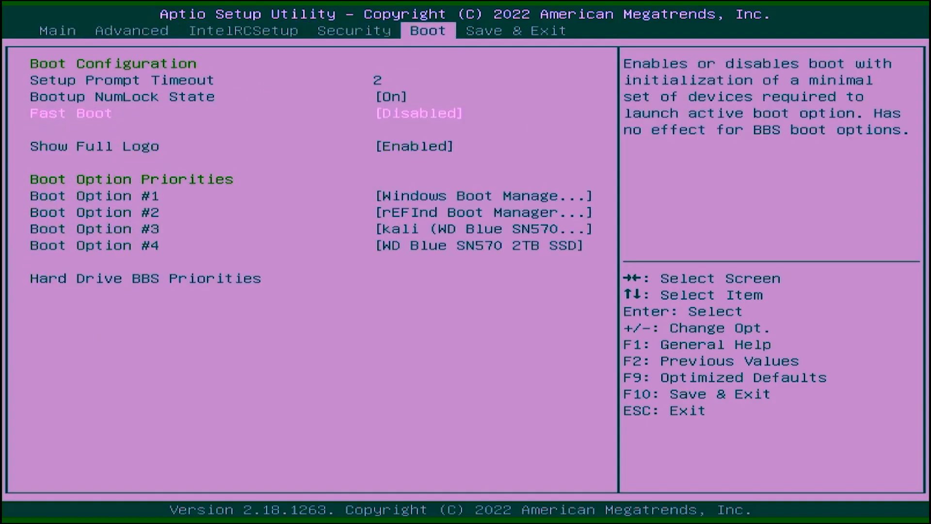
{"action": "key", "text": "Return"}
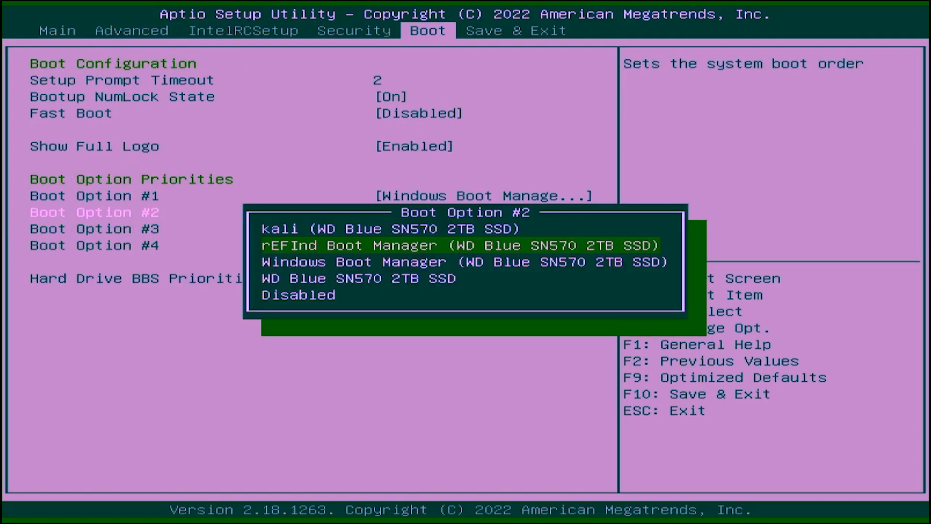
{"action": "key", "text": "Up"}
{"action": "key", "text": "Down"}
{"action": "key", "text": "Down"}
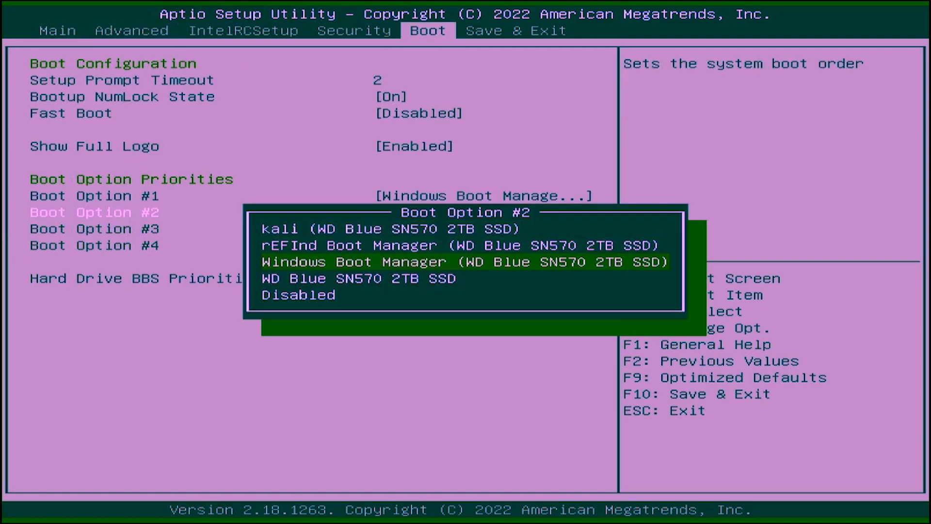
{"action": "key", "text": "Return"}
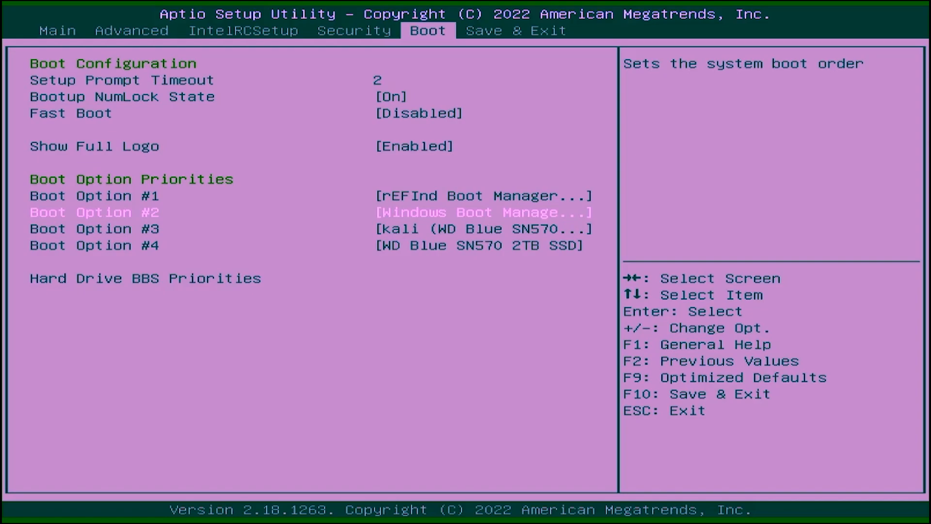
- Save changes and exit the Aptio Setup Utility, confirming the restart
{"action": "key", "text": "Up"}
{"action": "key", "text": "Up"}
{"action": "key", "text": "Up"}
{"action": "key", "text": "Up"}
{"action": "key", "text": "Up"}
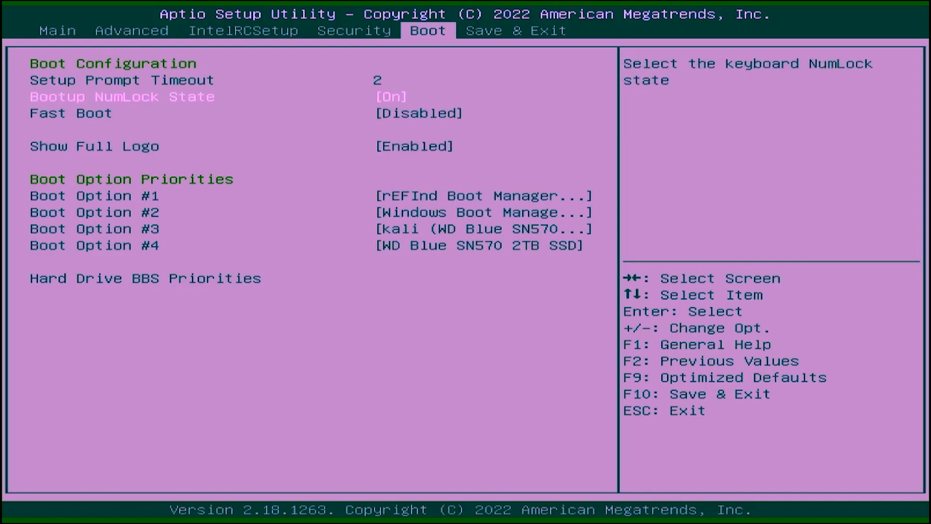
{"action": "key", "text": "Right"}
{"action": "key", "text": "Return"}
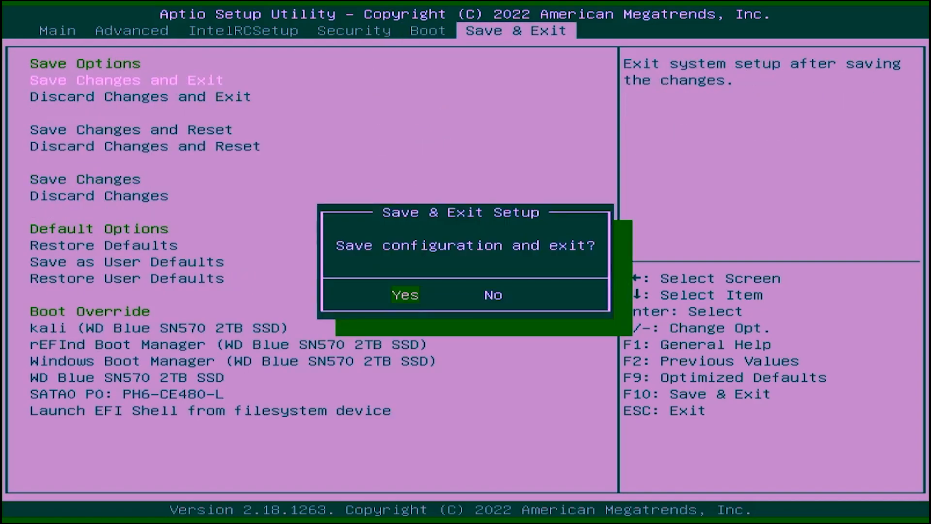
{"action": "key", "text": "Return"}
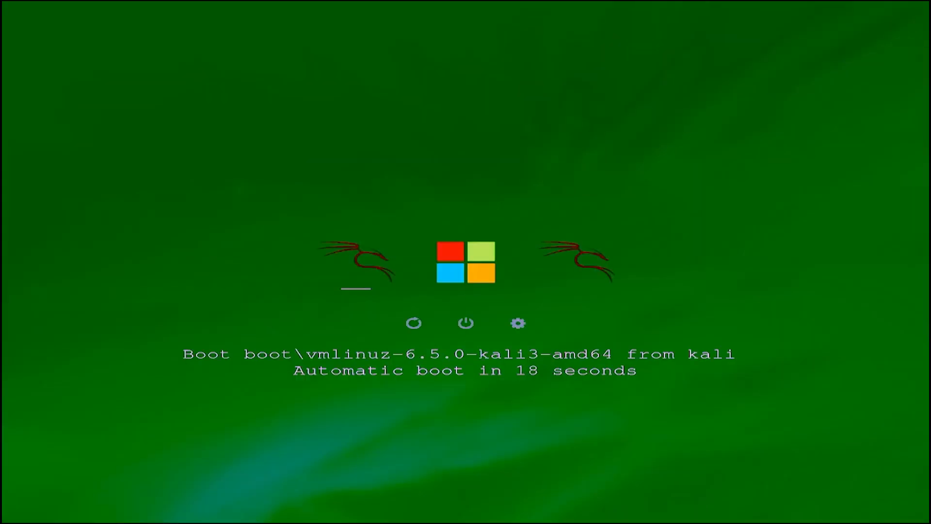
- Stop the rEFInd countdown and boot the Microsoft EFI Windows entry instead of Kali
{"action": "key", "text": "Right"}
{"action": "key", "text": "Right"}
{"action": "key", "text": "Right"}
{"action": "key", "text": "Right"}
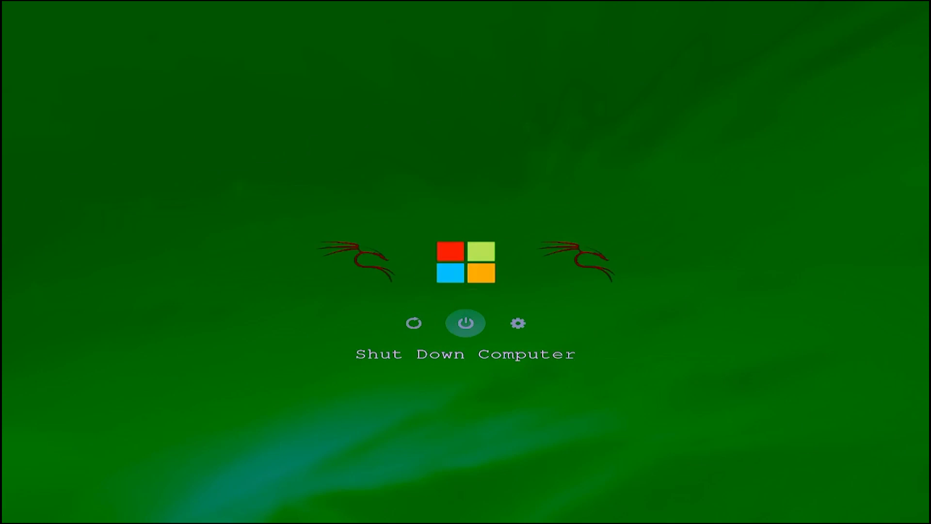
{"action": "key", "text": "Up"}
{"action": "key", "text": "Left"}
{"action": "key", "text": "Right"}
{"action": "key", "text": "Right"}
{"action": "key", "text": "Right"}
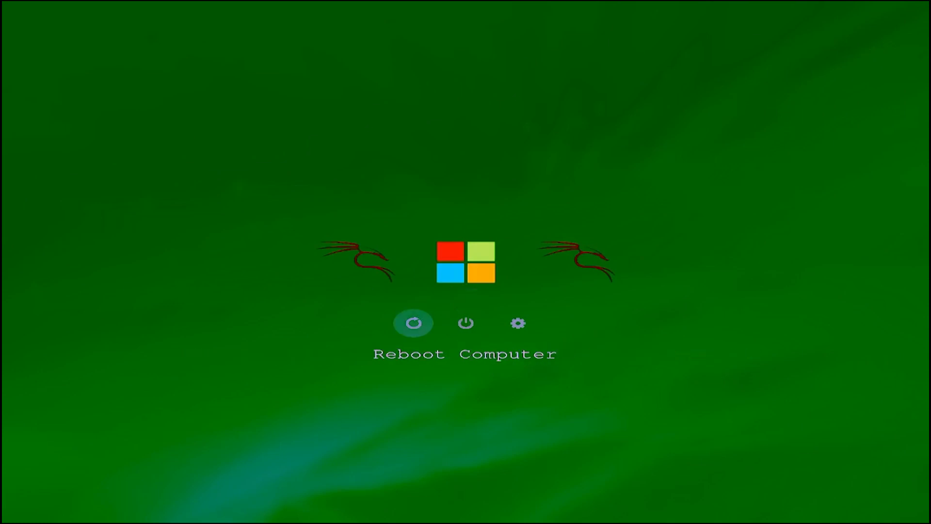
{"action": "key", "text": "Up"}
{"action": "key", "text": "Right"}
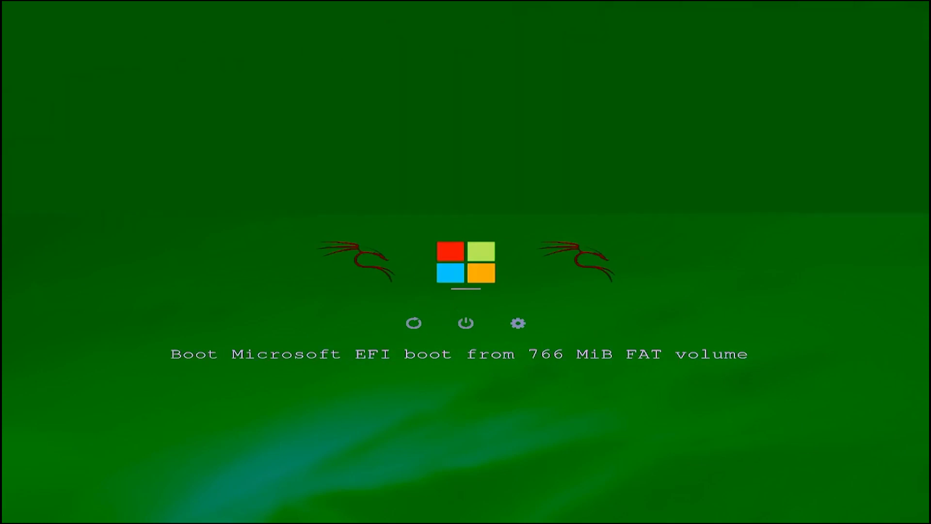
{"action": "key", "text": "Return"}
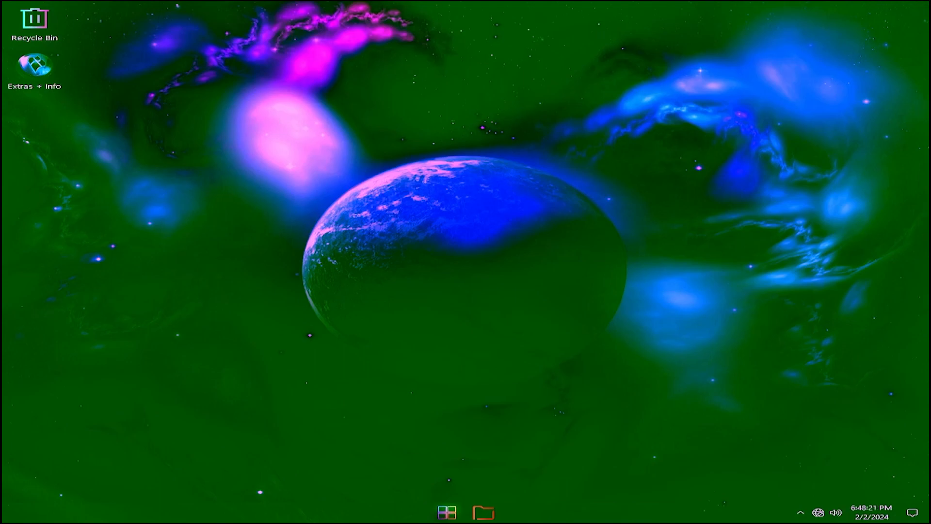
- Check memory usage on Task Manager's Performance > Memory page, then close Task Manager
{"action": "right_click", "coordinate": [445, 514]}
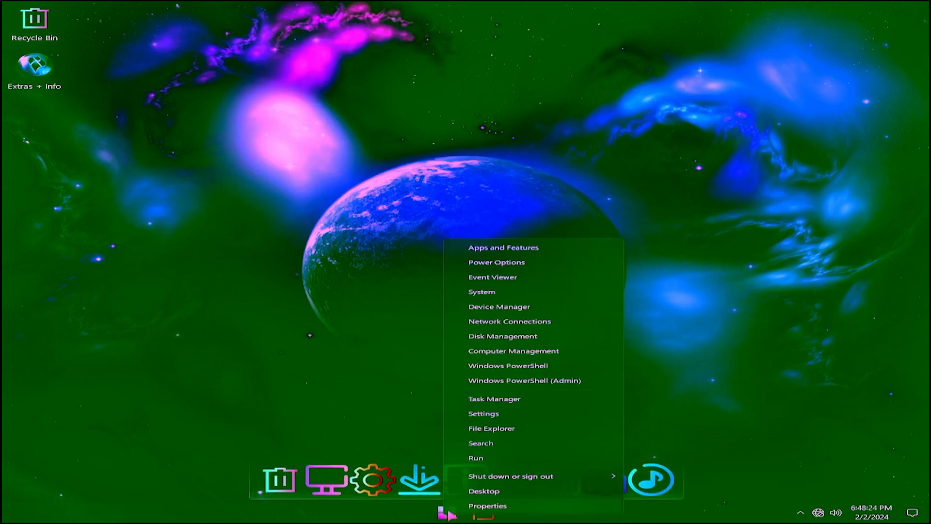
{"action": "left_click", "coordinate": [530, 400]}
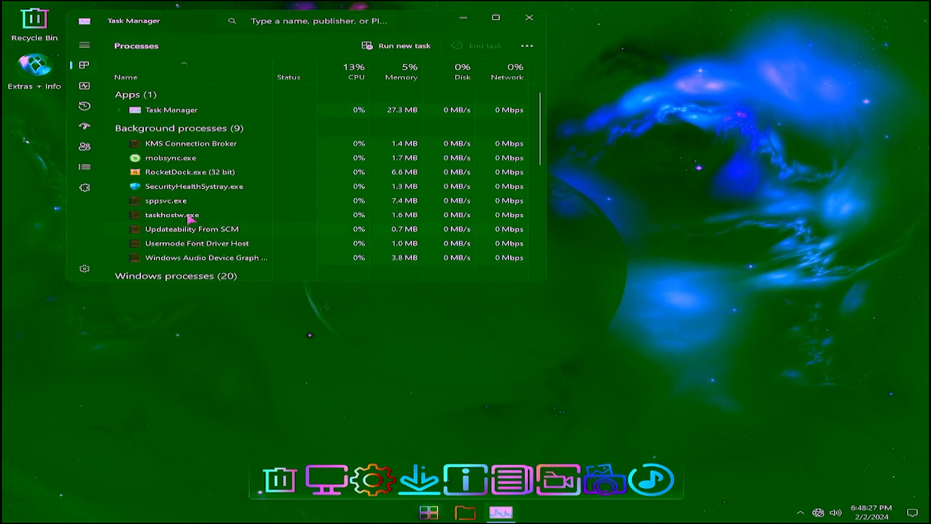
{"action": "left_click", "coordinate": [85, 88]}
{"action": "left_click", "coordinate": [78, 67]}
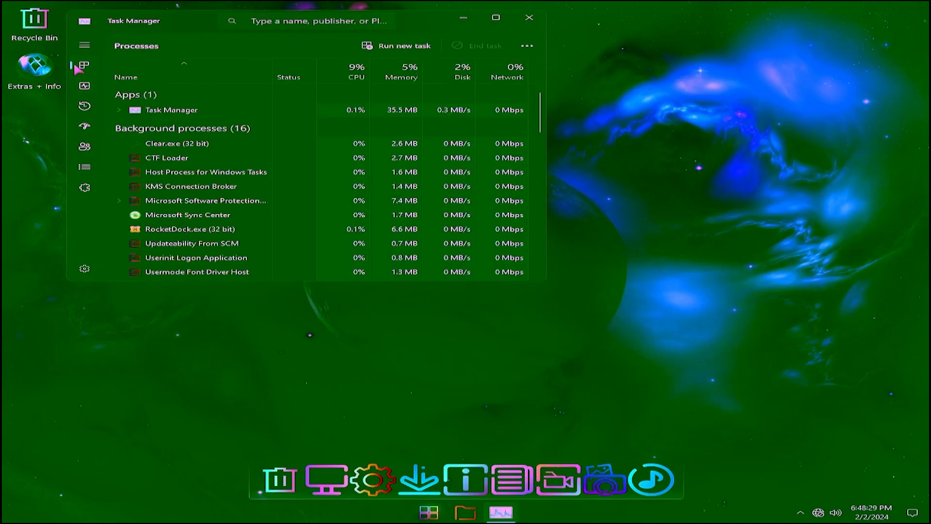
{"action": "left_click", "coordinate": [88, 87]}
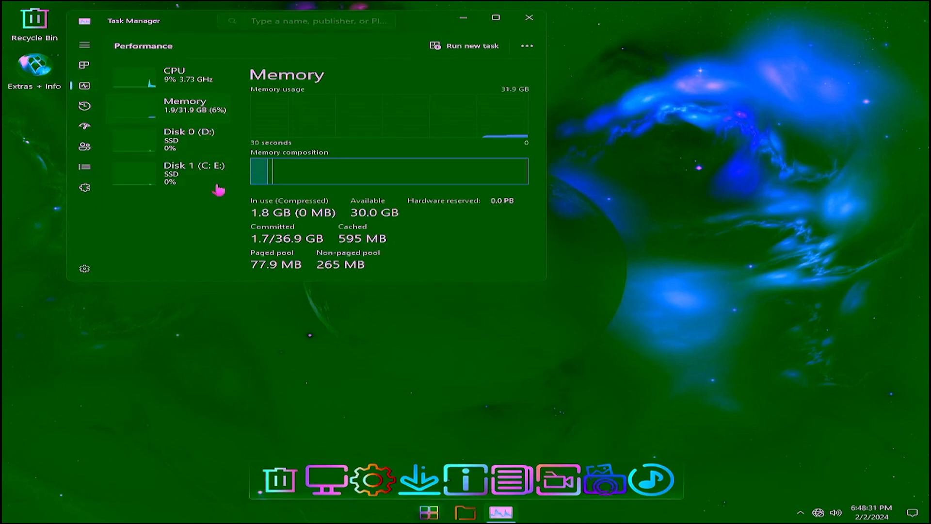
{"action": "left_click", "coordinate": [534, 21]}
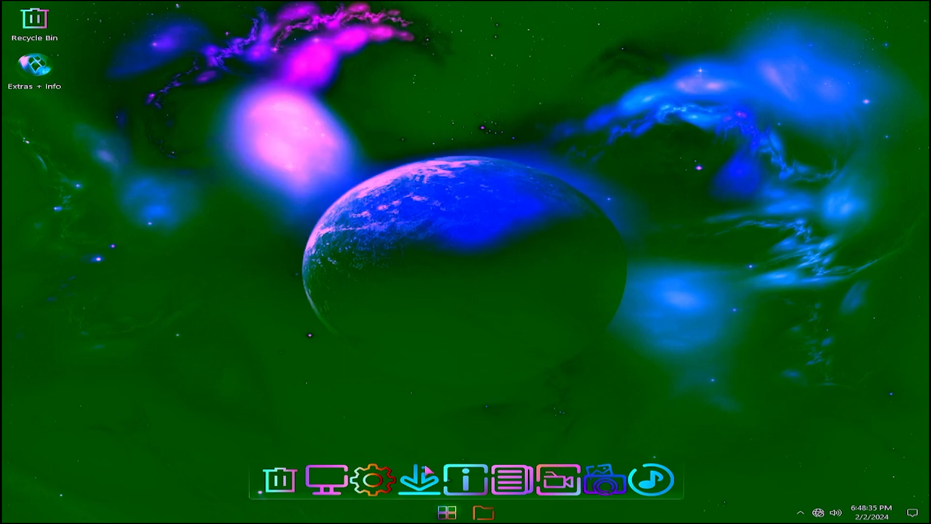
- Restart Windows from the Start menu's power options
{"action": "left_click", "coordinate": [447, 513]}
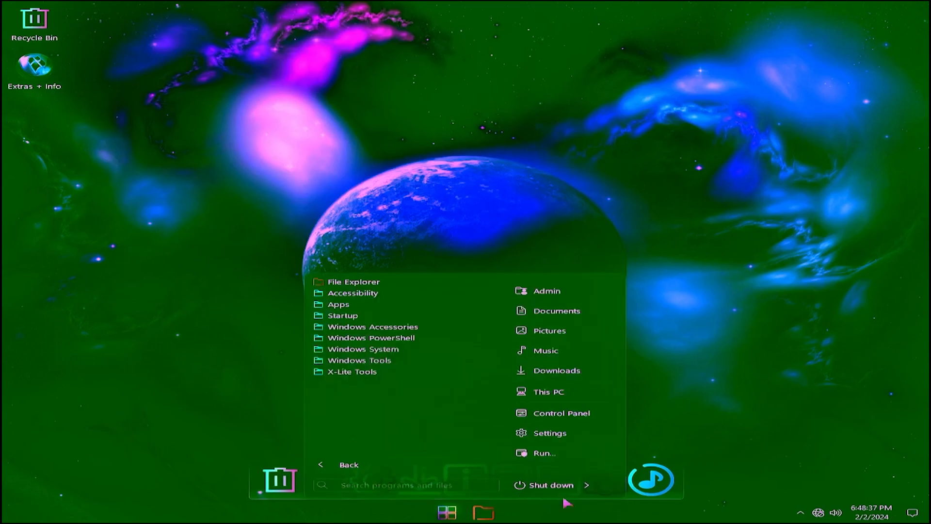
{"action": "mouse_move", "coordinate": [587, 485]}
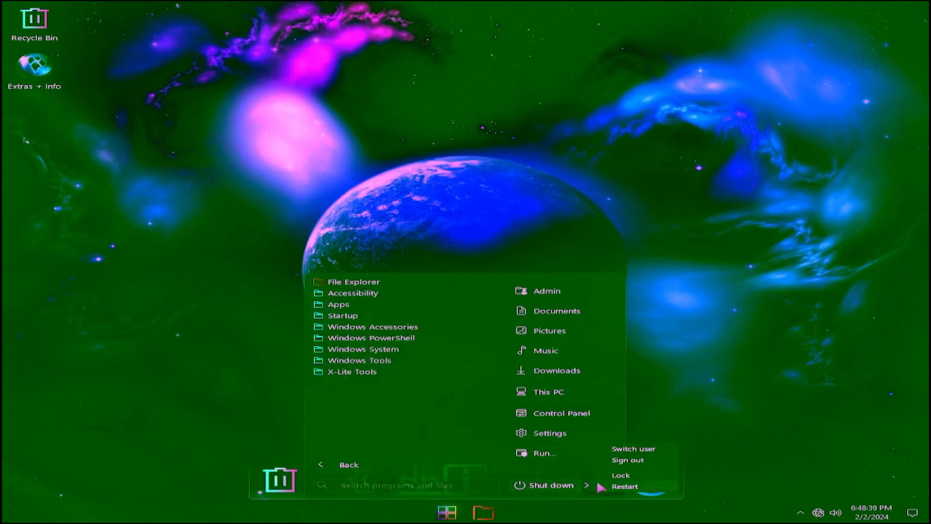
{"action": "left_click", "coordinate": [648, 487]}
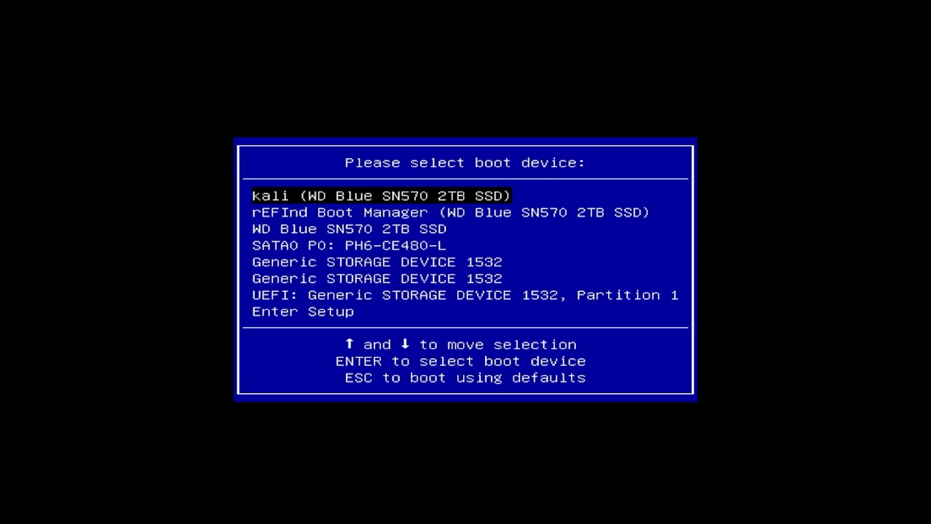
- Boot the UEFI Generic STORAGE DEVICE 1532 drive and launch the BlissOS Installation GRUB entry
{"action": "key", "text": "Down"}
{"action": "key", "text": "Down"}
{"action": "key", "text": "Down"}
{"action": "key", "text": "Down"}
{"action": "key", "text": "Down"}
{"action": "key", "text": "Down"}
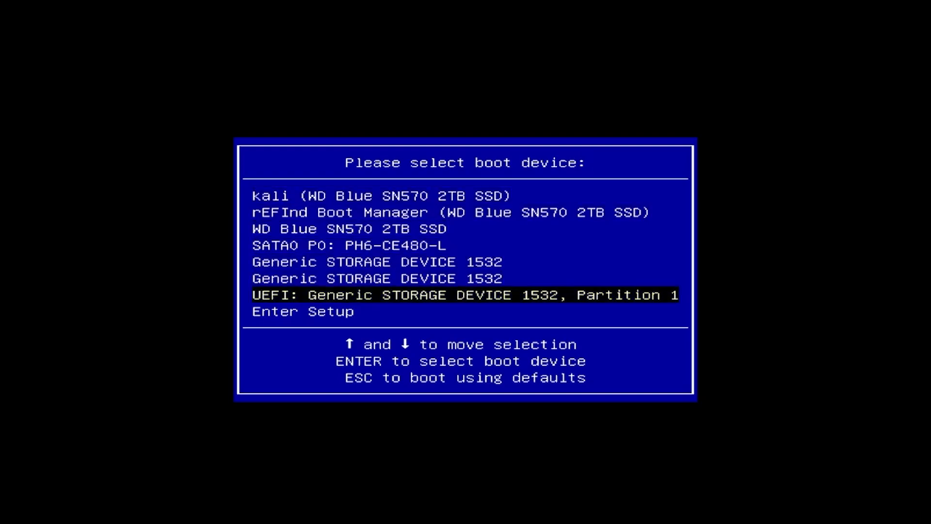
{"action": "key", "text": "Return"}
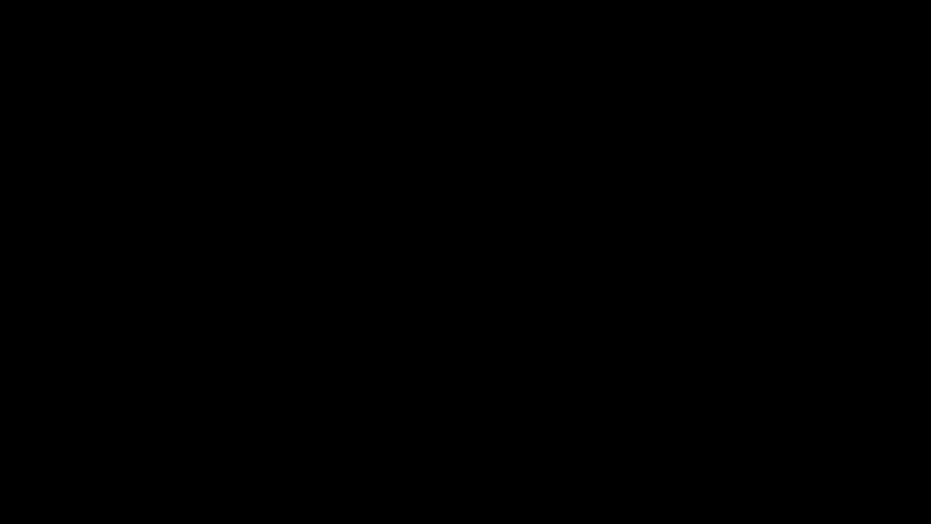
{"action": "key", "text": "Down"}
{"action": "key", "text": "Down"}
{"action": "key", "text": "Down"}
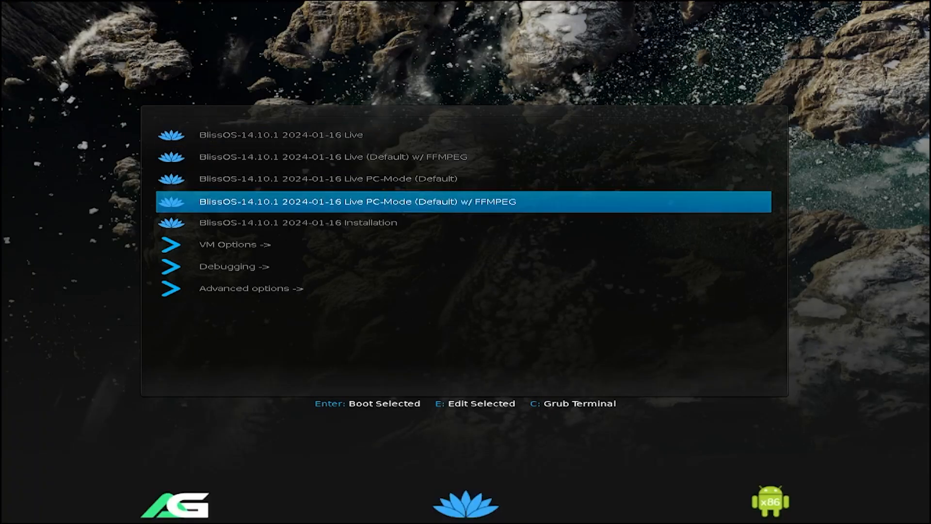
{"action": "key", "text": "Down"}
{"action": "key", "text": "Return"}
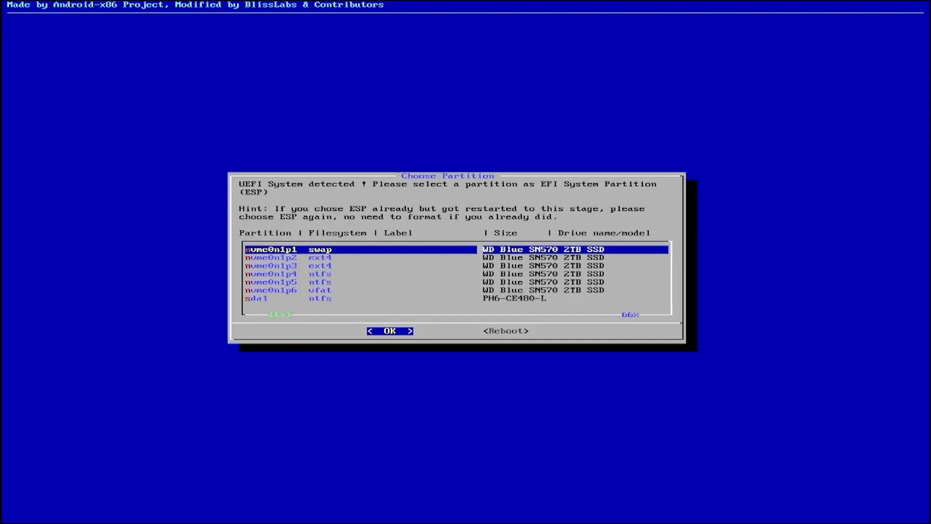
- Skip choosing an EFI System Partition, confirming 'Yes, skip it'
{"action": "key", "text": "Down"}
{"action": "key", "text": "Down"}
{"action": "key", "text": "Down"}
{"action": "key", "text": "Down"}
{"action": "key", "text": "Down"}
{"action": "key", "text": "Down"}
{"action": "key", "text": "Down"}
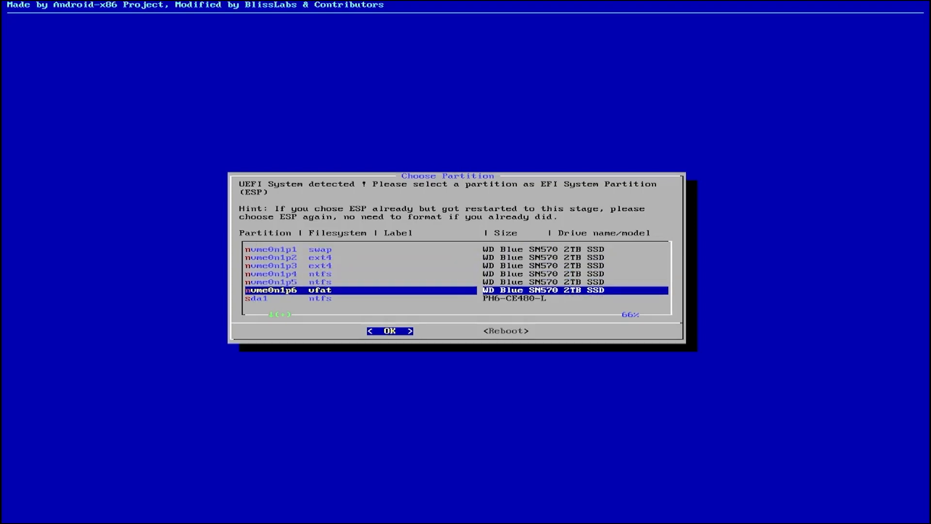
{"action": "key", "text": "Down"}
{"action": "key", "text": "Down"}
{"action": "key", "text": "Down"}
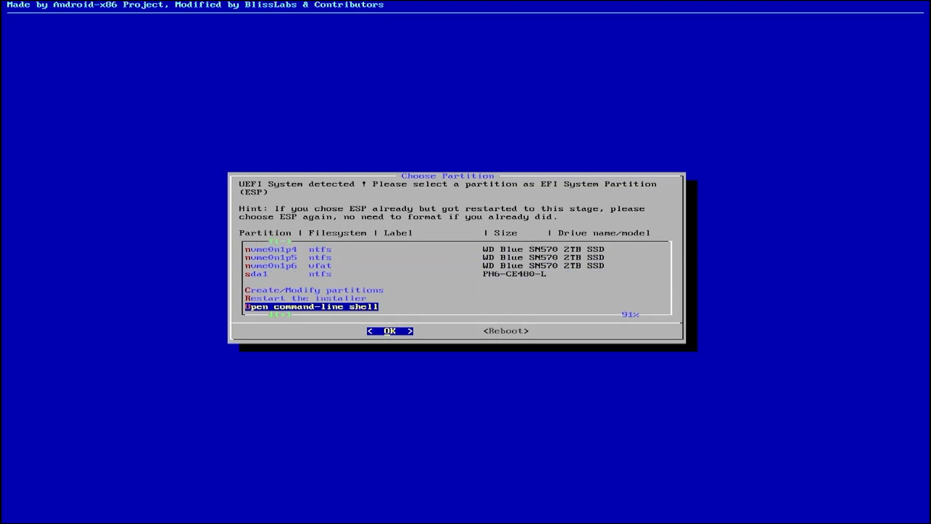
{"action": "key", "text": "Down"}
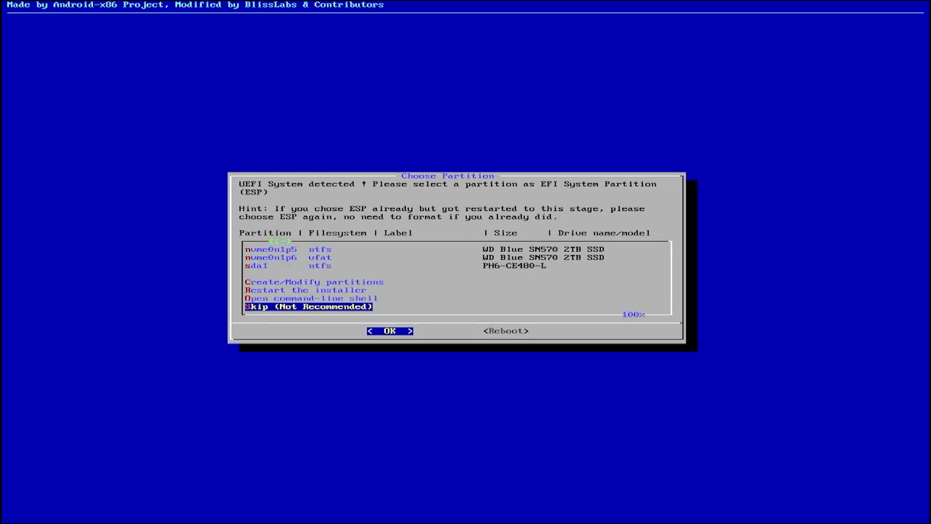
{"action": "key", "text": "Return"}
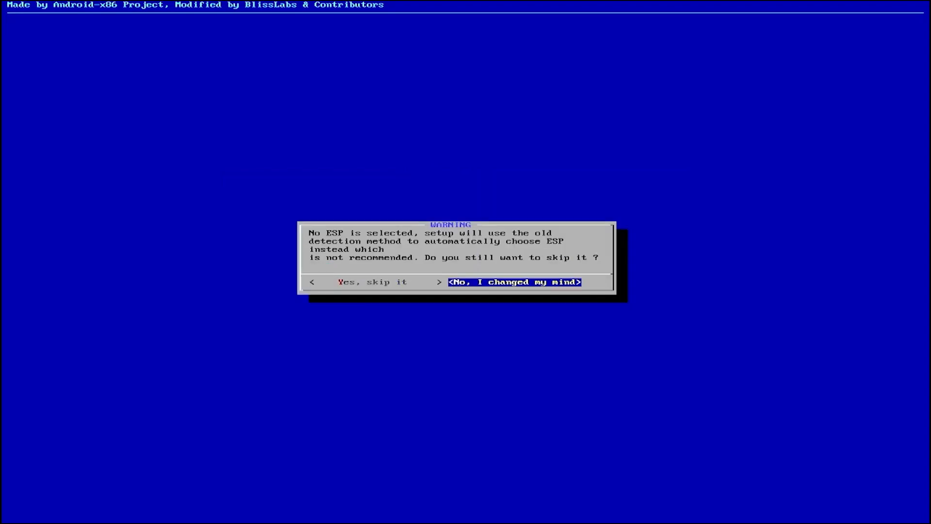
{"action": "key", "text": "Left"}
{"action": "key", "text": "Return"}
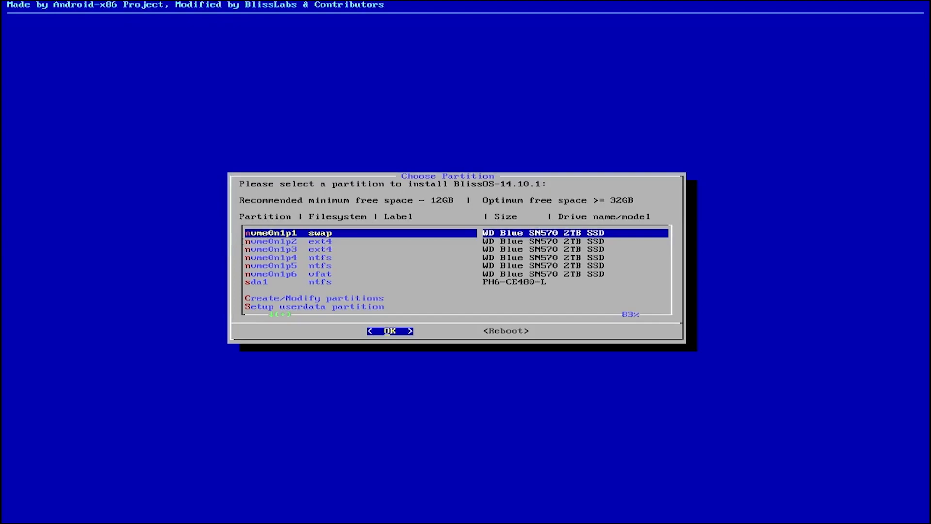
- Choose nvme0n1p3 as the partition to install BlissOS onto
{"action": "key", "text": "Down"}
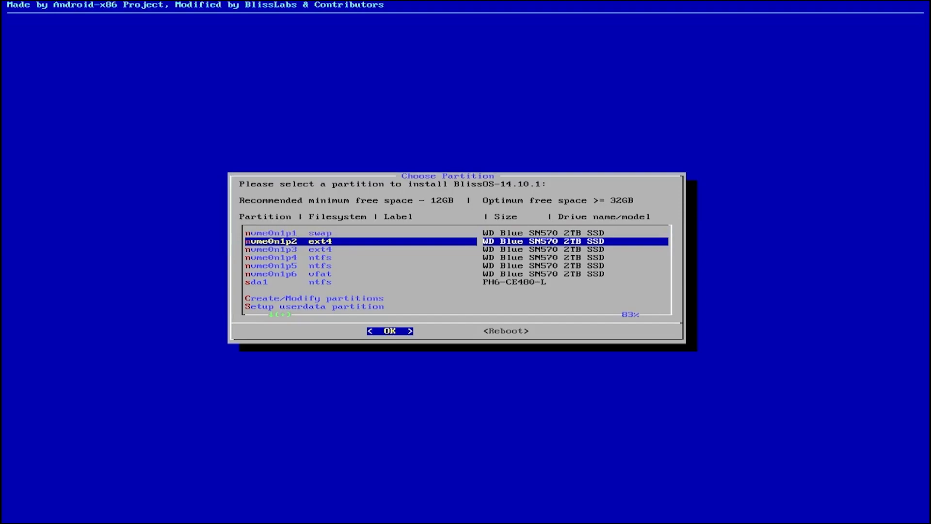
{"action": "key", "text": "Down"}
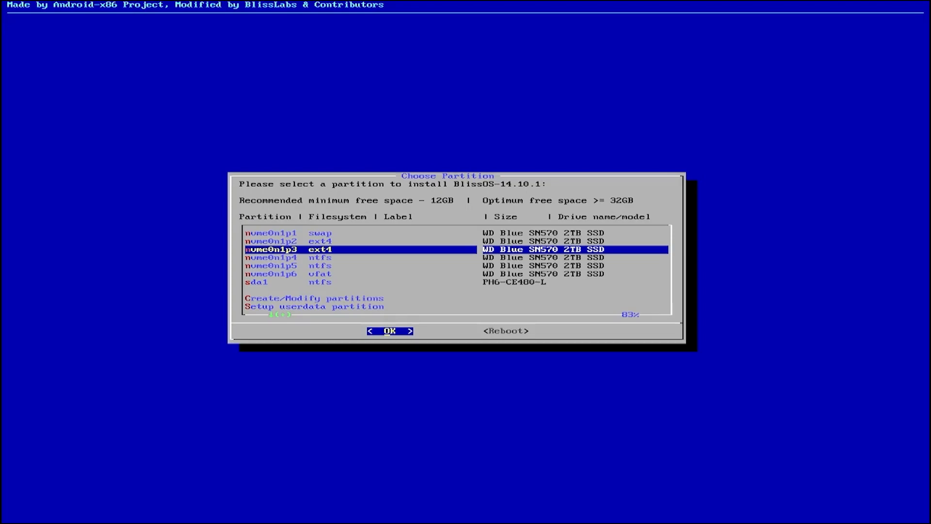
{"action": "key", "text": "Return"}
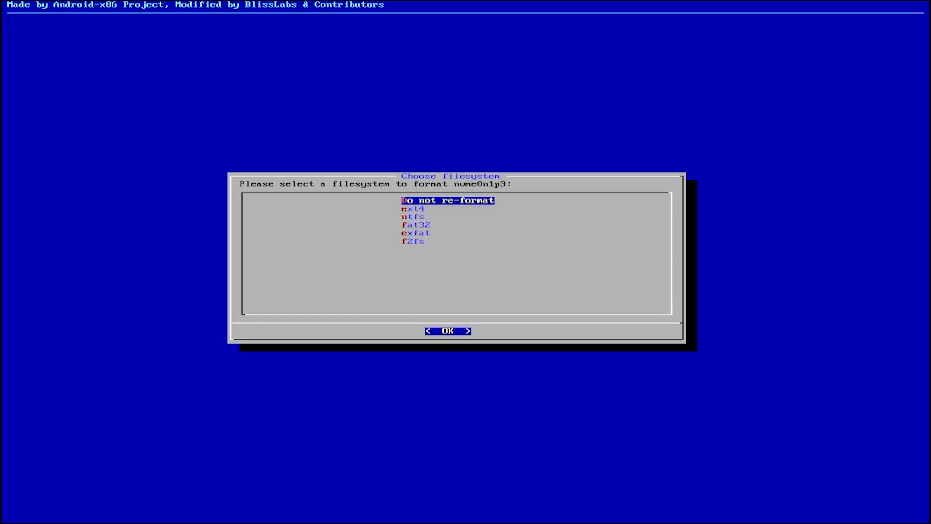
- Format nvme0n1p3 as ext4 named BlissOS and agree to prepare for OTA updates
{"action": "key", "text": "Down"}
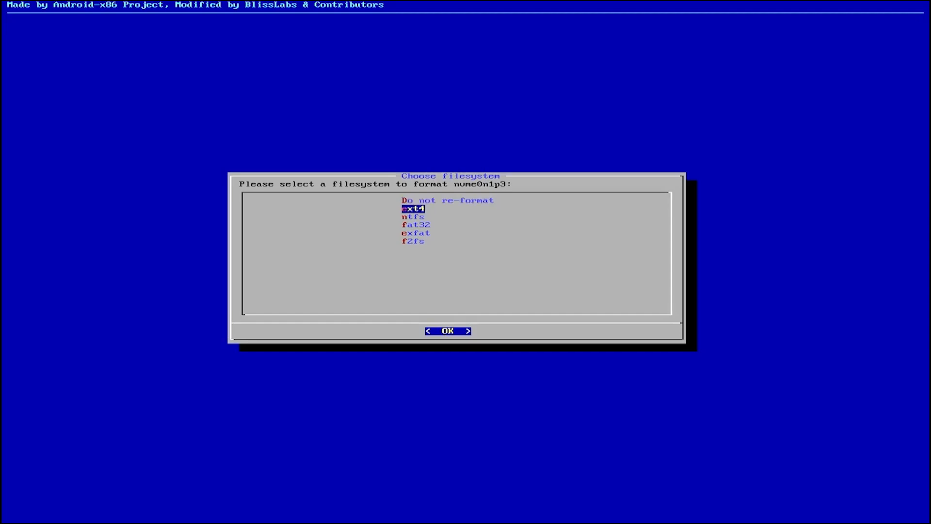
{"action": "key", "text": "Up"}
{"action": "key", "text": "Down"}
{"action": "key", "text": "Return"}
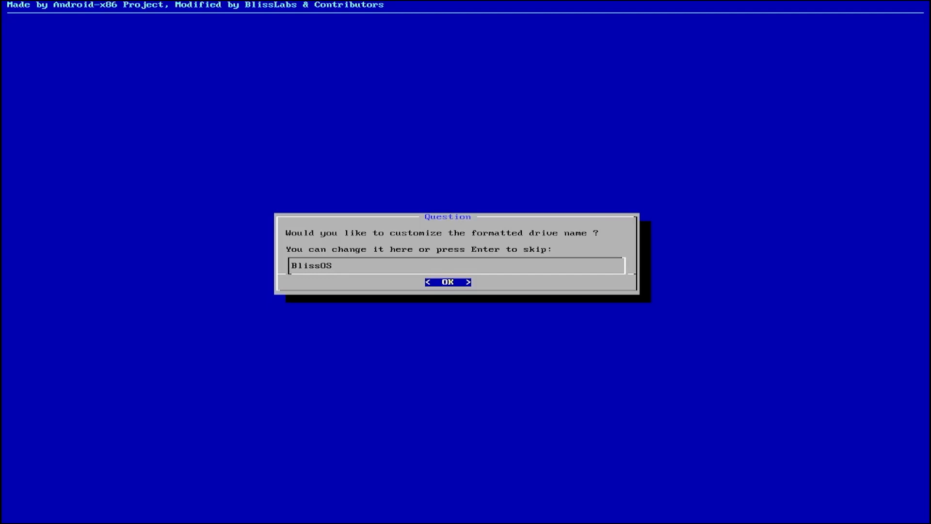
{"action": "key", "text": "Return"}
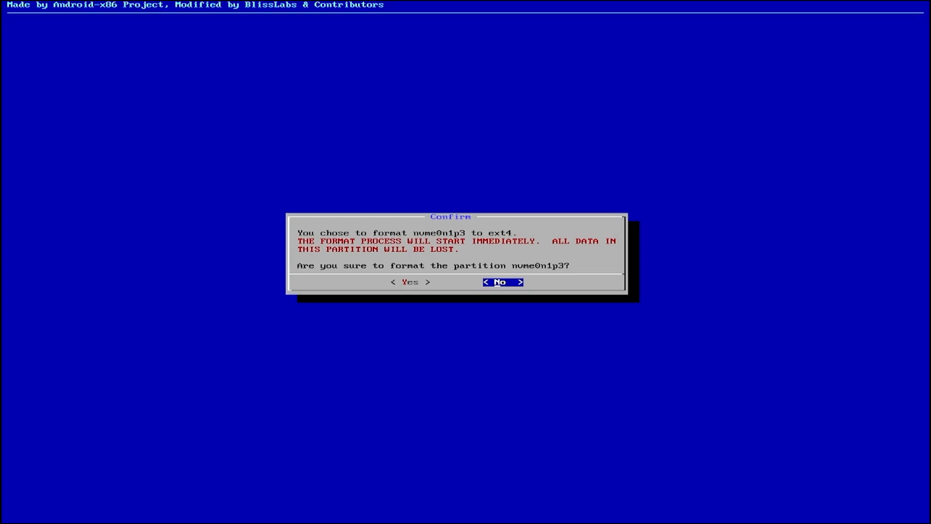
{"action": "key", "text": "Left"}
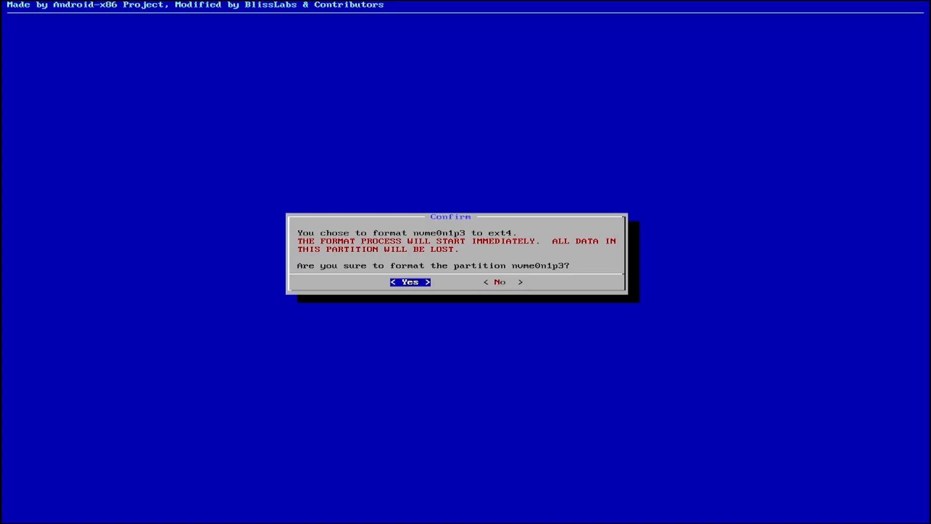
{"action": "key", "text": "Return"}
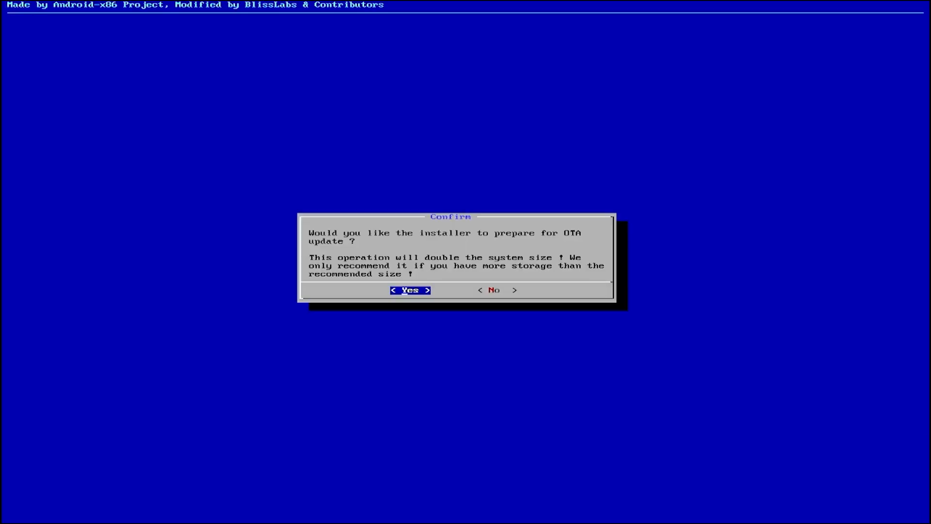
{"action": "key", "text": "Return"}
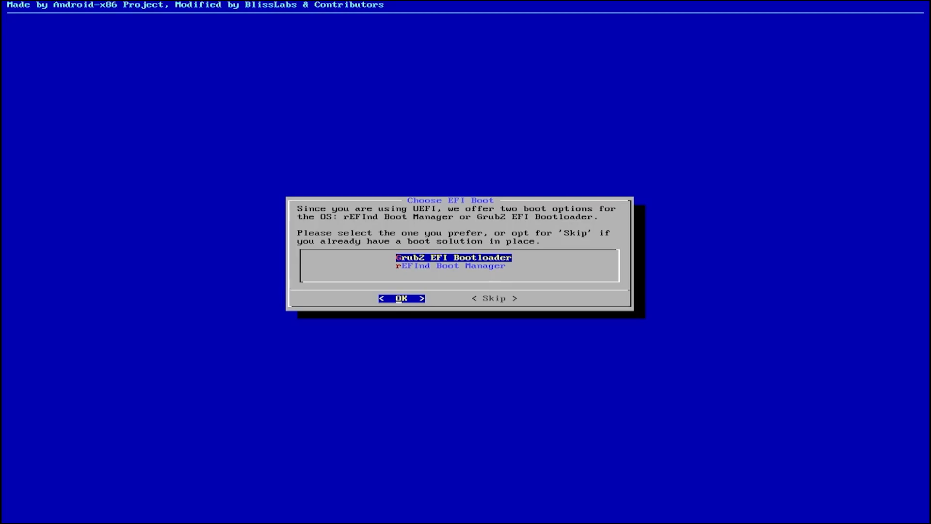
- Choose the Grub2 EFI Bootloader instead of rEFInd Boot Manager
{"action": "key", "text": "Down"}
{"action": "key", "text": "Up"}
{"action": "key", "text": "Return"}
- Keep legacy Android-x86 and previous BlissOS boot entries, install, then reboot the PC
{"action": "key", "text": "Right"}
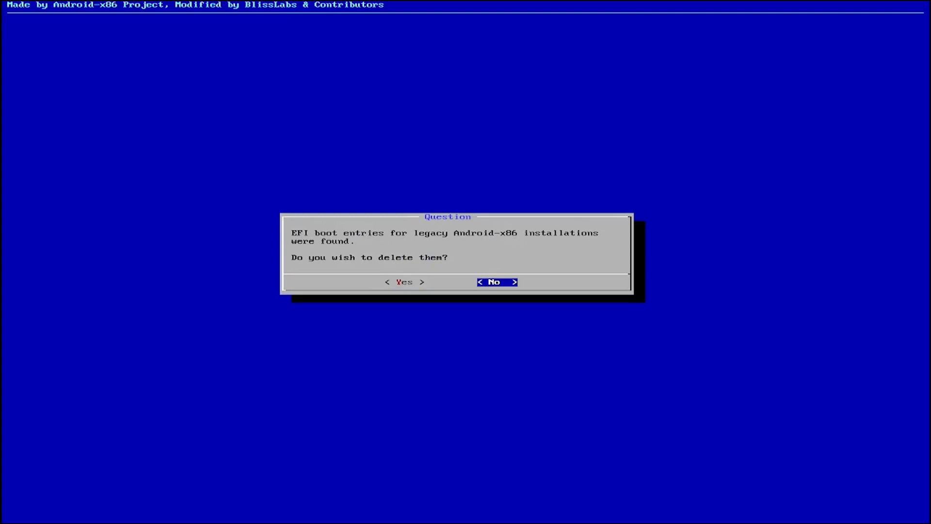
{"action": "key", "text": "Return"}
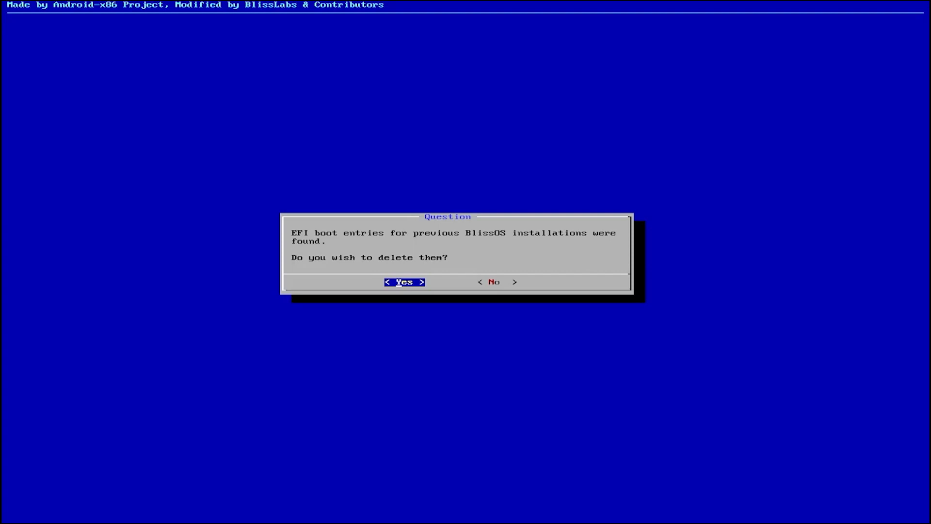
{"action": "key", "text": "Right"}
{"action": "key", "text": "Return"}
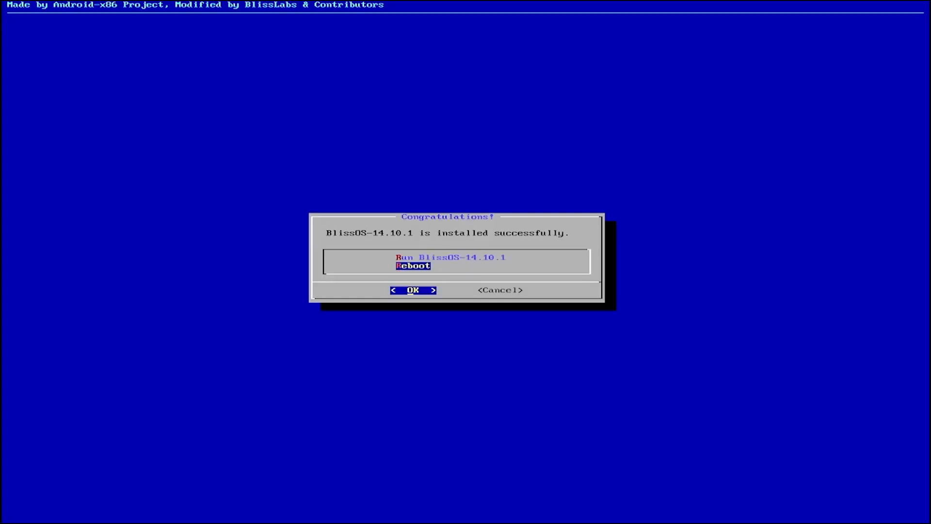
{"action": "key", "text": "Return"}
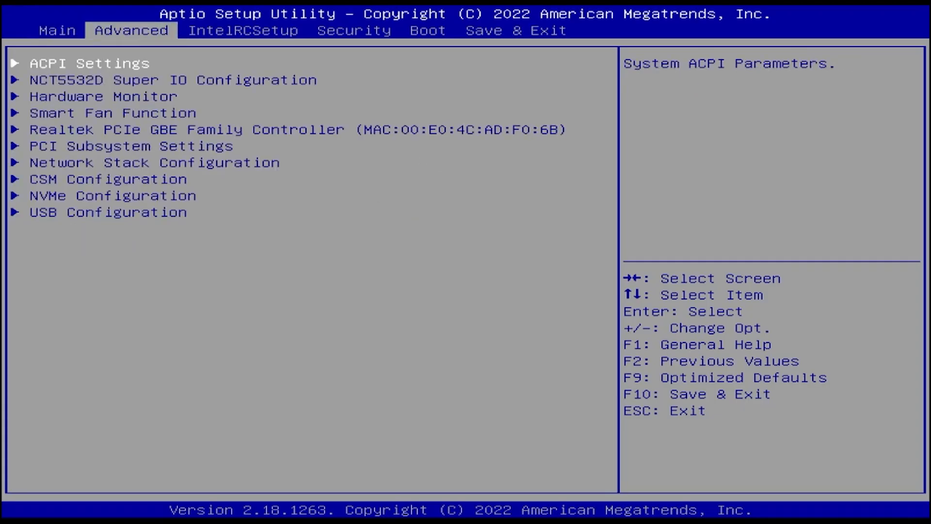
- Set Boot Option #1 to rEFInd Boot Manager in Aptio, then save changes and exit
{"action": "key", "text": "Right"}
{"action": "key", "text": "Right"}
{"action": "key", "text": "Right"}
{"action": "key", "text": "Down"}
{"action": "key", "text": "Down"}
{"action": "key", "text": "Down"}
{"action": "key", "text": "Down"}
{"action": "key", "text": "Down"}
{"action": "key", "text": "Down"}
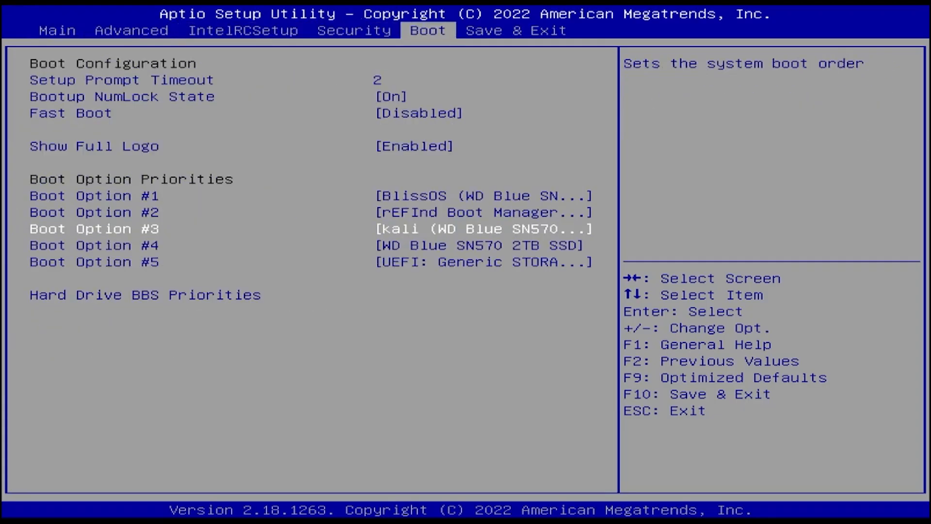
{"action": "key", "text": "Up"}
{"action": "key", "text": "Up"}
{"action": "key", "text": "Return"}
{"action": "key", "text": "Up"}
{"action": "key", "text": "Return"}
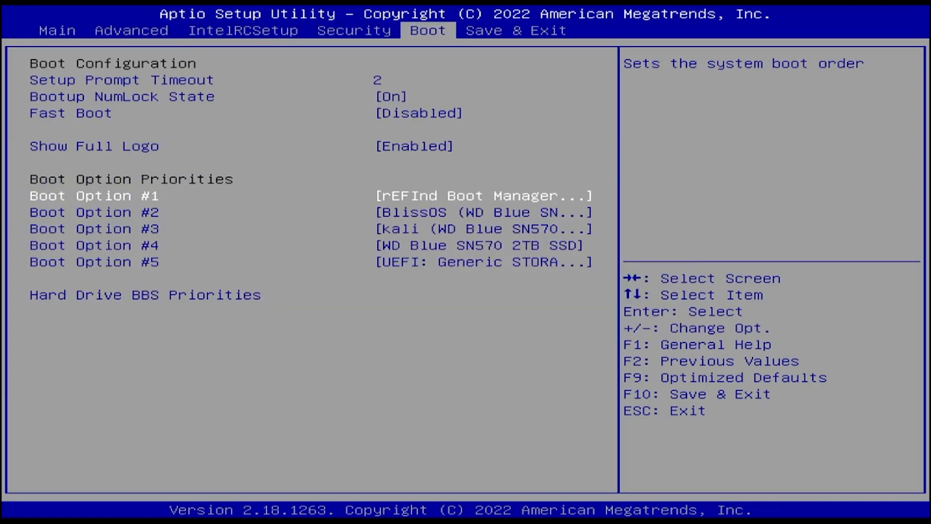
{"action": "key", "text": "Right"}
{"action": "key", "text": "Return"}
{"action": "key", "text": "Return"}
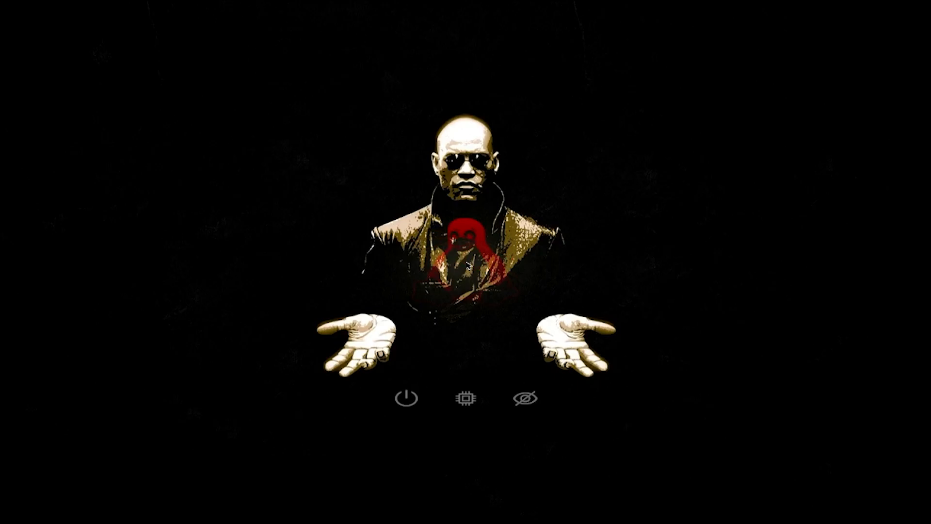
- Boot the BlissOS entry from rEFInd through to its Select a Home app prompt
{"action": "key", "text": "Return"}
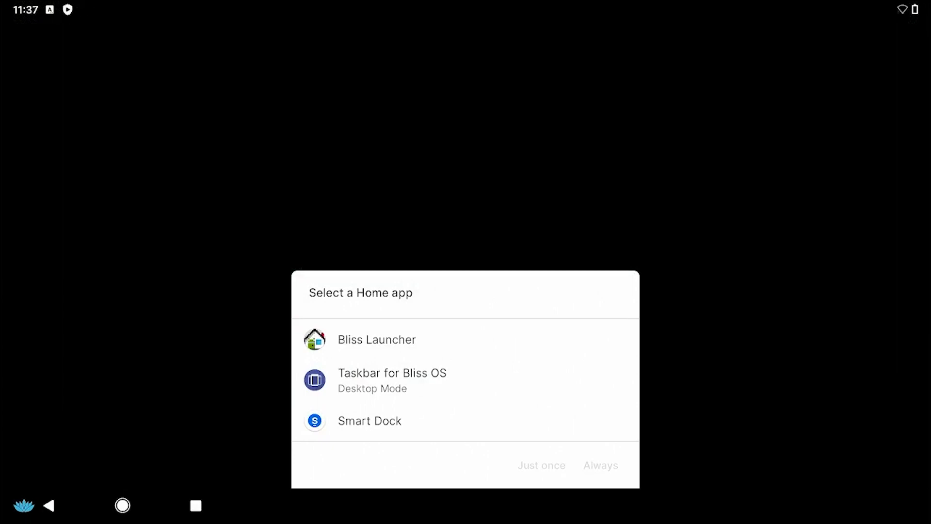
- Set Bliss Launcher as the default home app, then open the Blissify page in Settings
{"action": "left_click", "coordinate": [394, 339]}
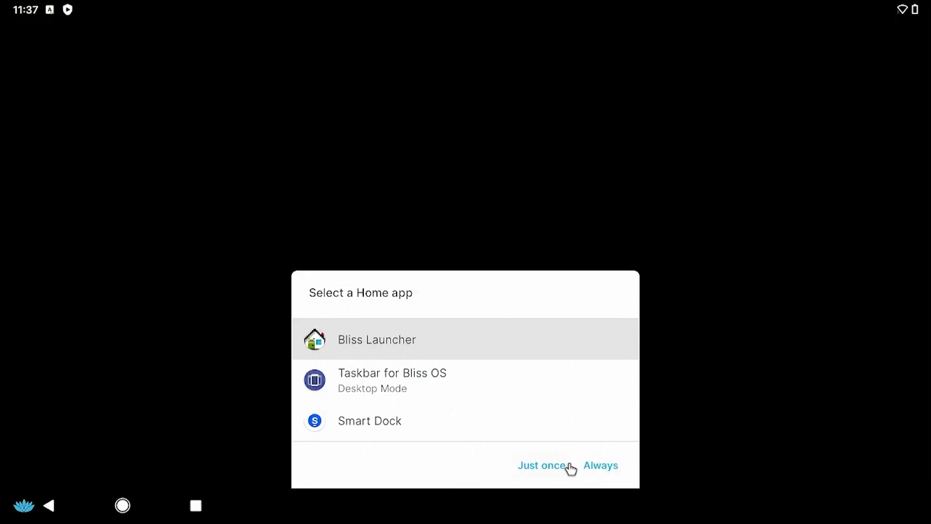
{"action": "left_click", "coordinate": [597, 466]}
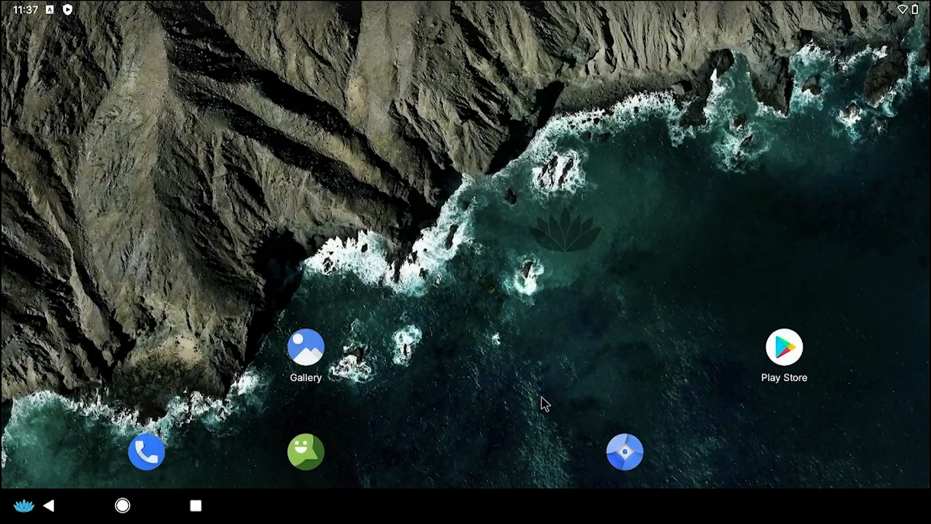
{"action": "left_click", "coordinate": [901, 7]}
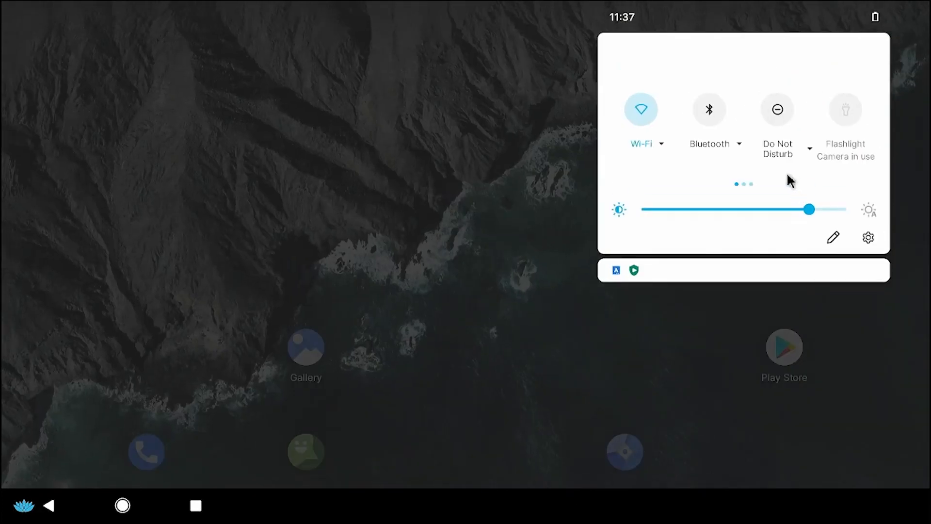
{"action": "left_click", "coordinate": [866, 240]}
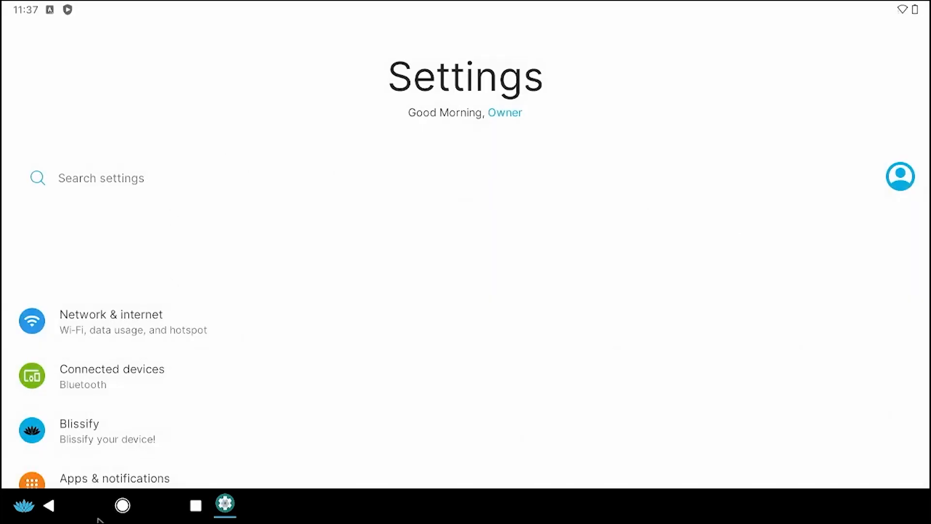
{"action": "left_click", "coordinate": [71, 429]}
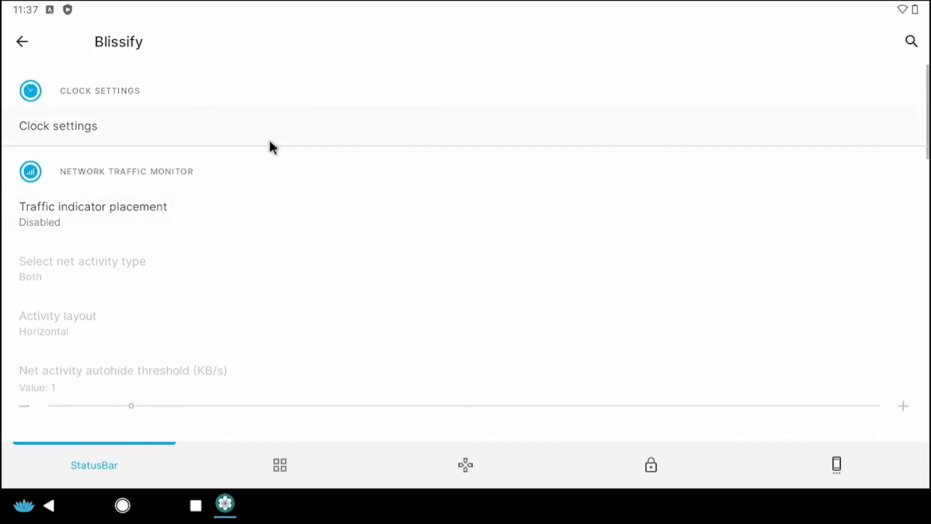